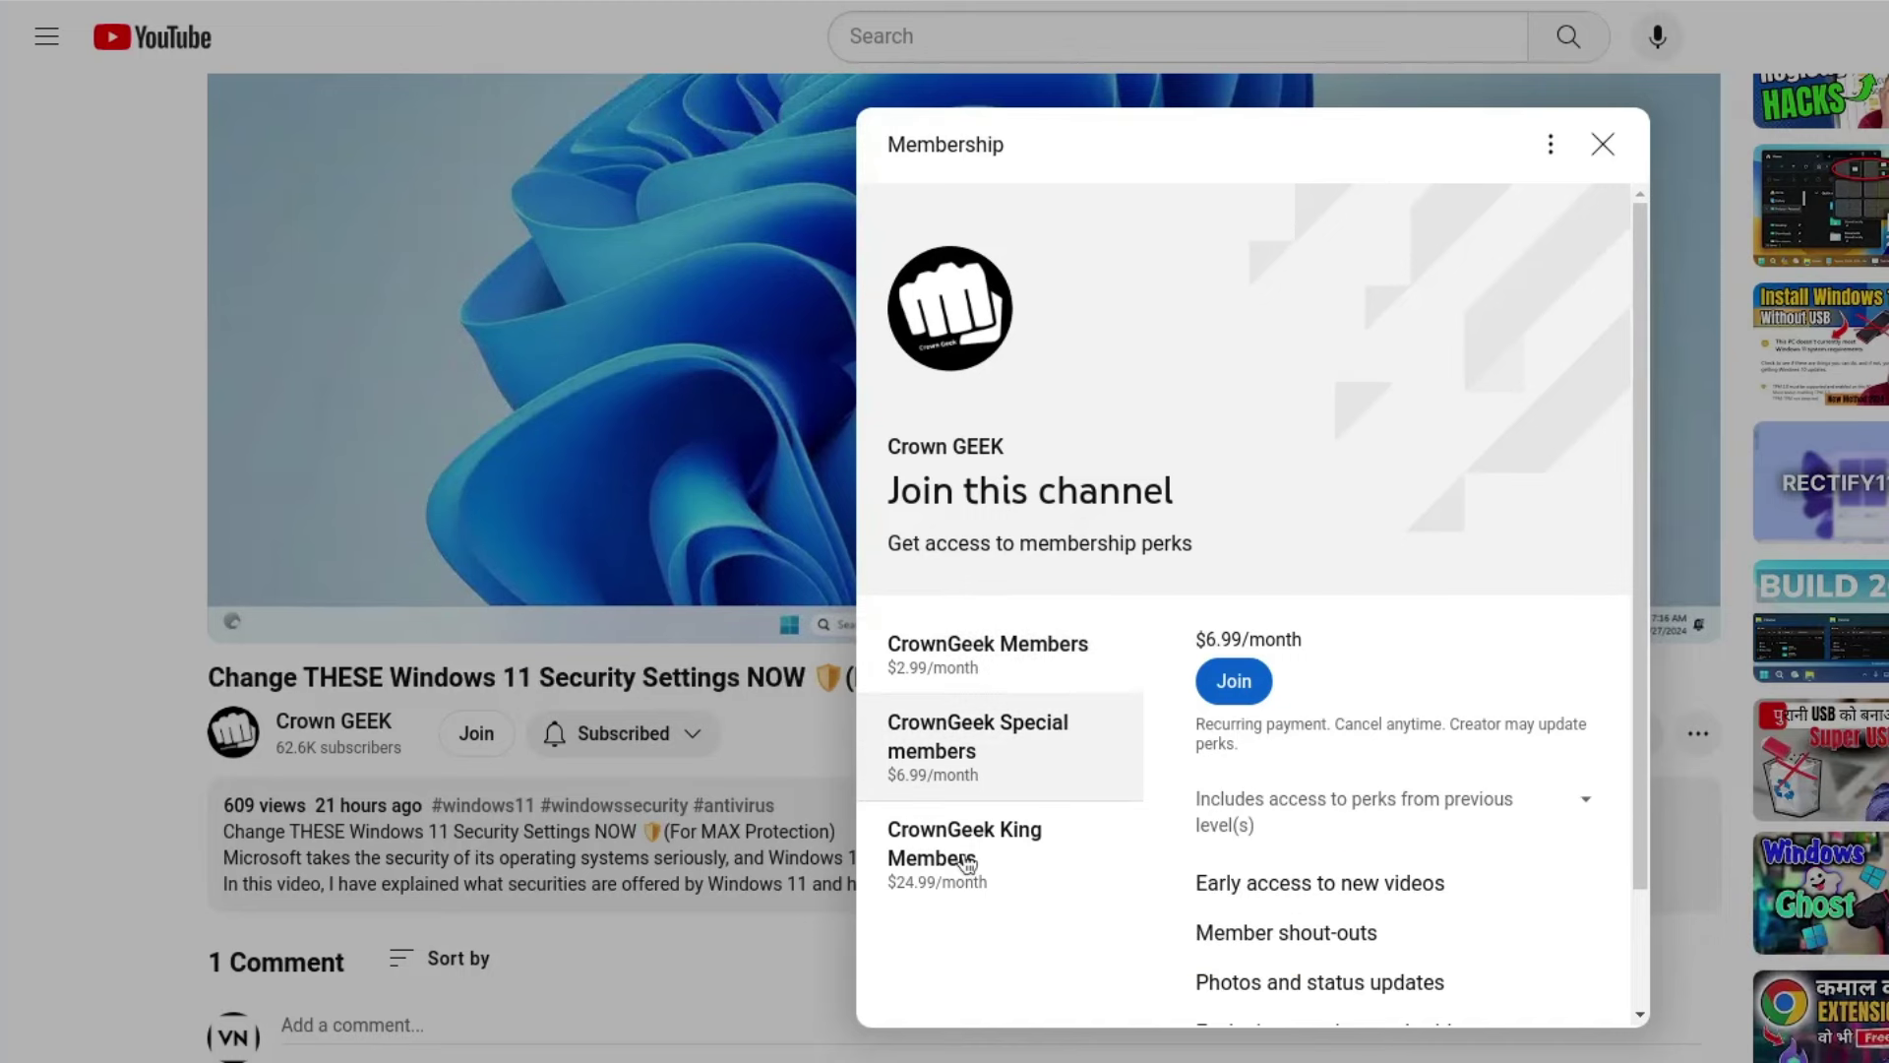
Examine the perks included in the channel's CrownGeek King Members membership level.
left_click(953, 847)
scroll(1290, 777, "down", 2)
left_click_drag(1195, 797, 1341, 801)
left_click_drag(1195, 848, 1455, 856)
left_click(1526, 843)
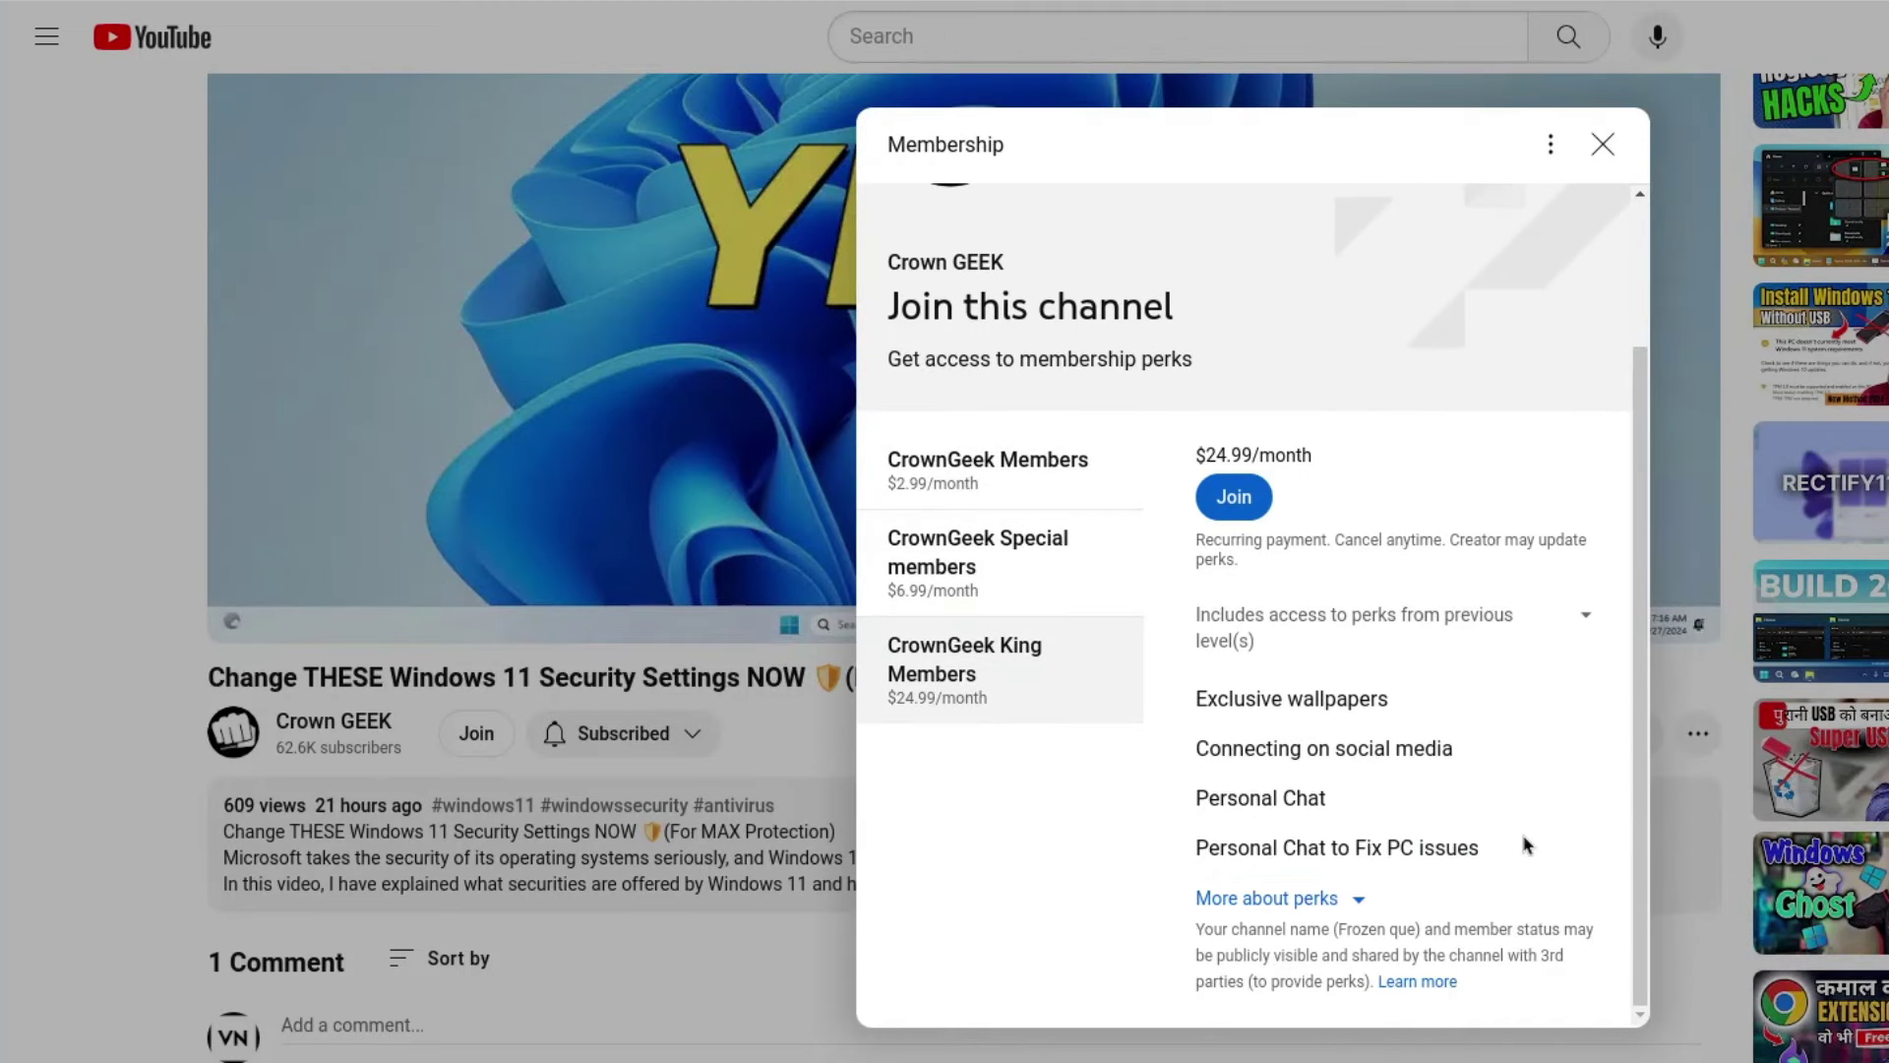
key("Up")
key("Up")
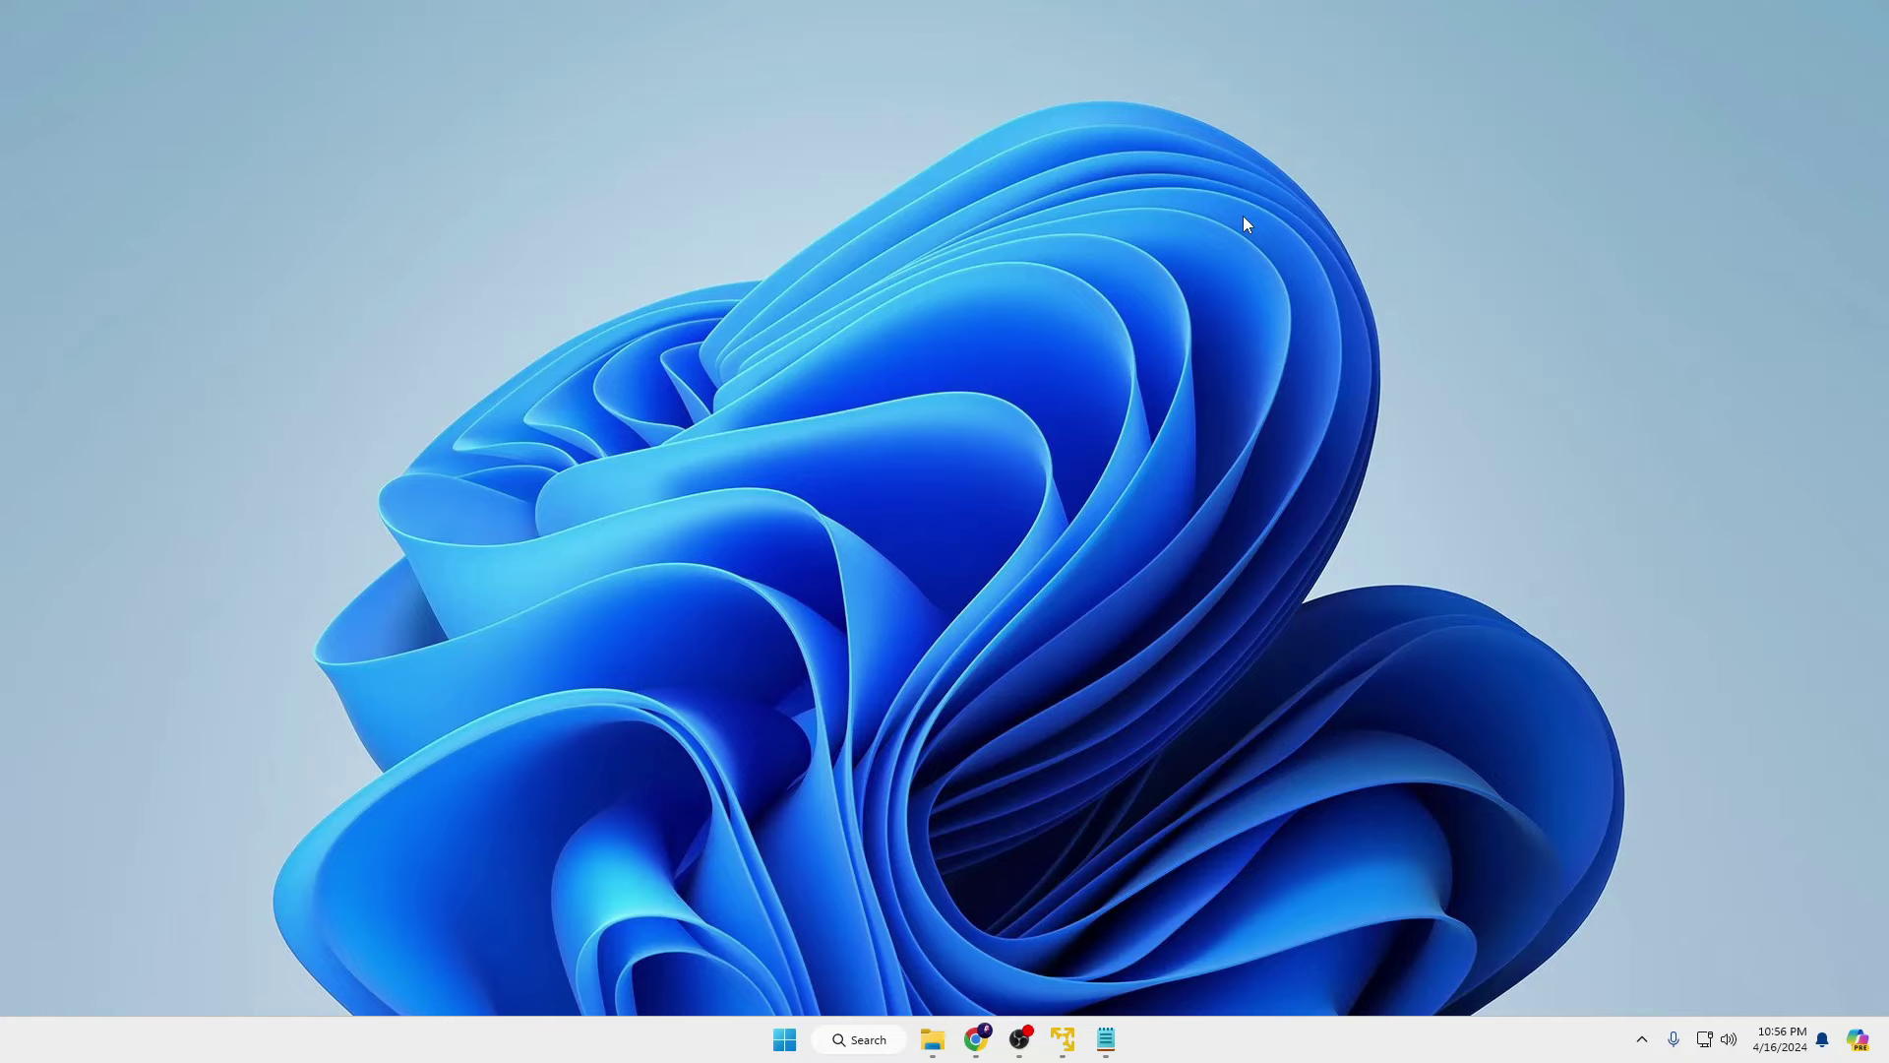
Search Windows for "restore" and open the Create a restore point settings.
left_click(894, 1025)
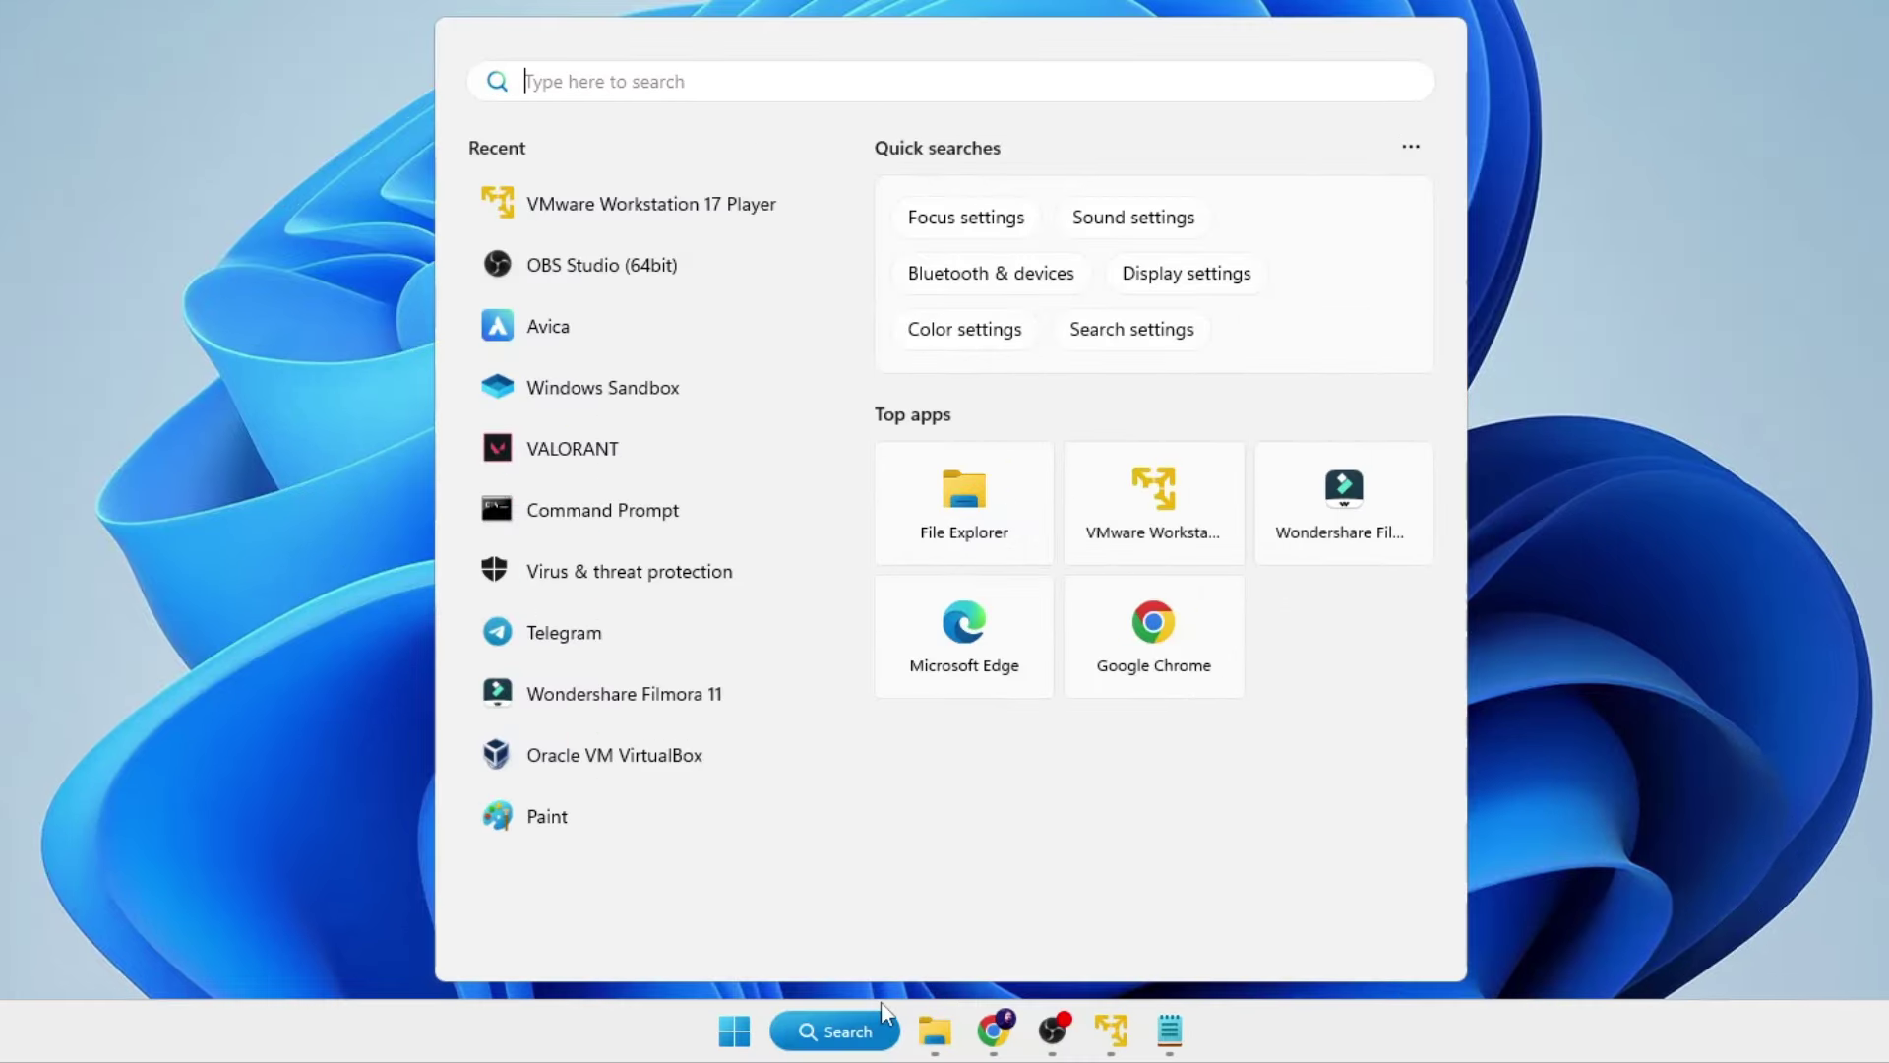
type("restore")
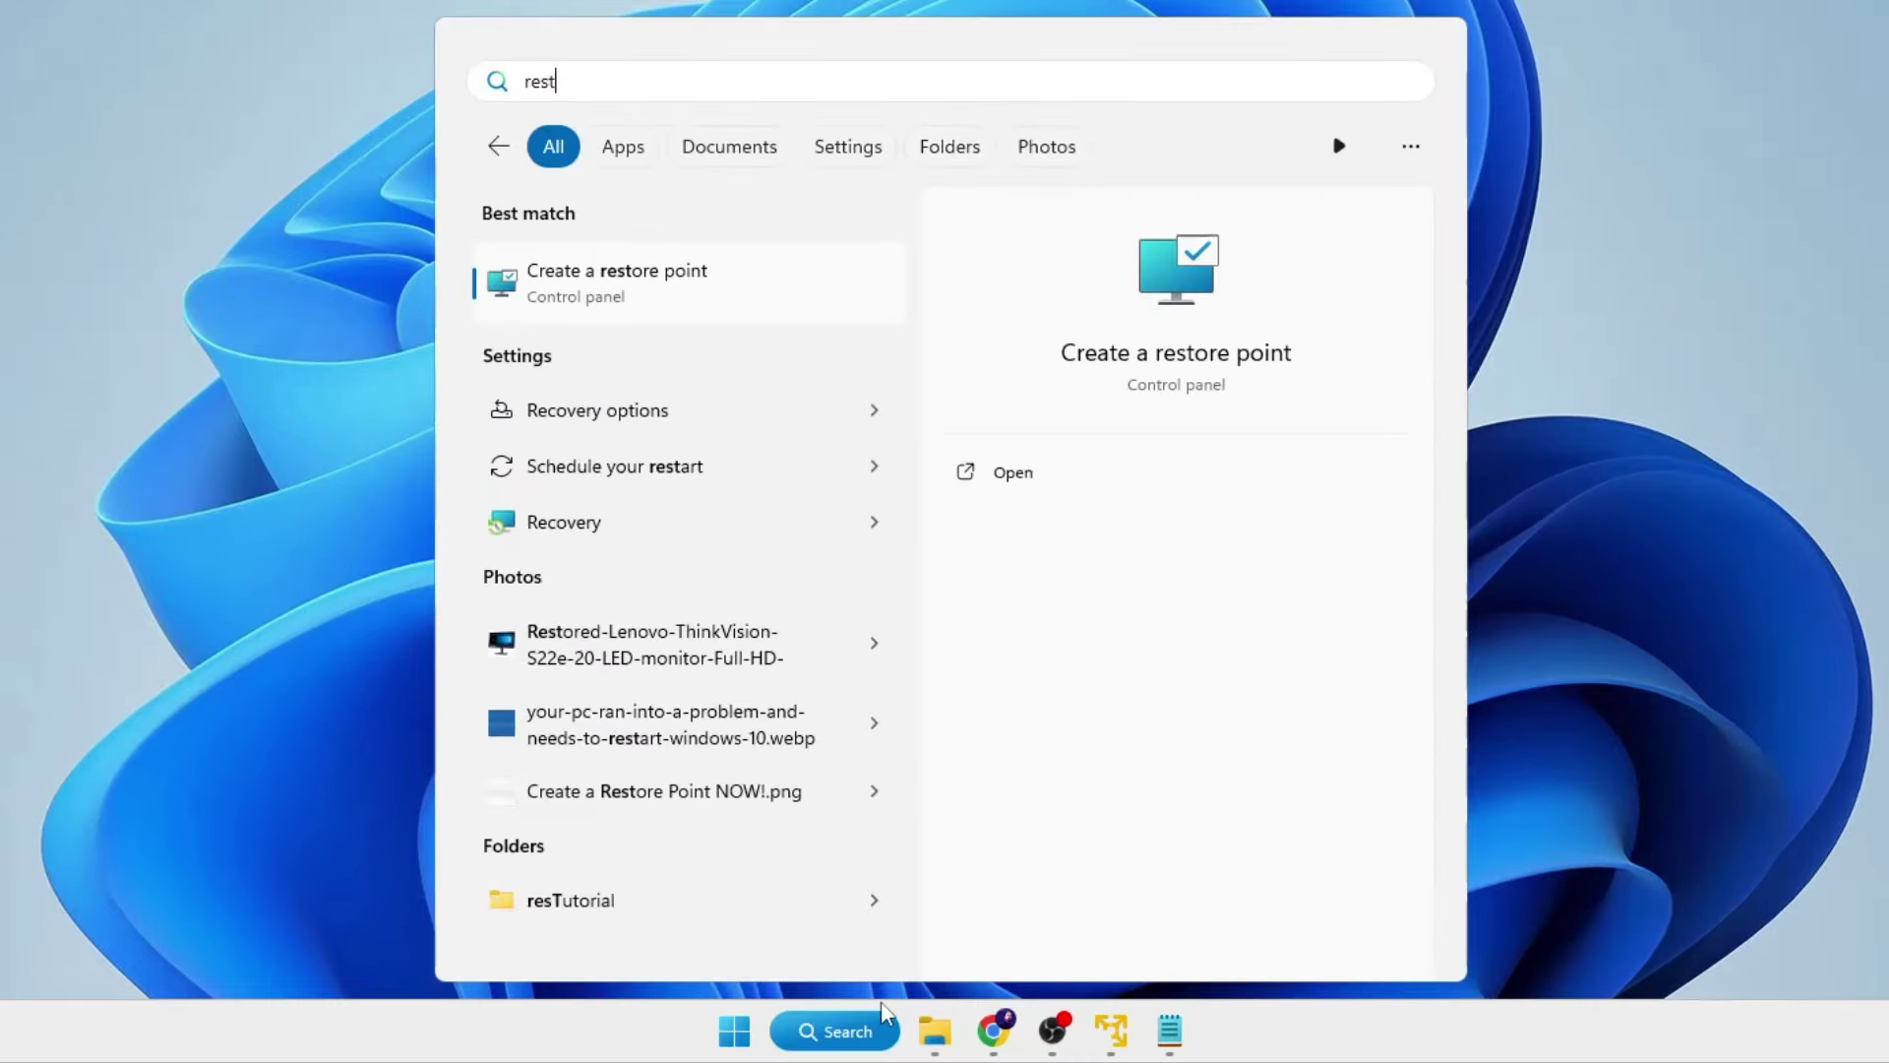
left_click(665, 280)
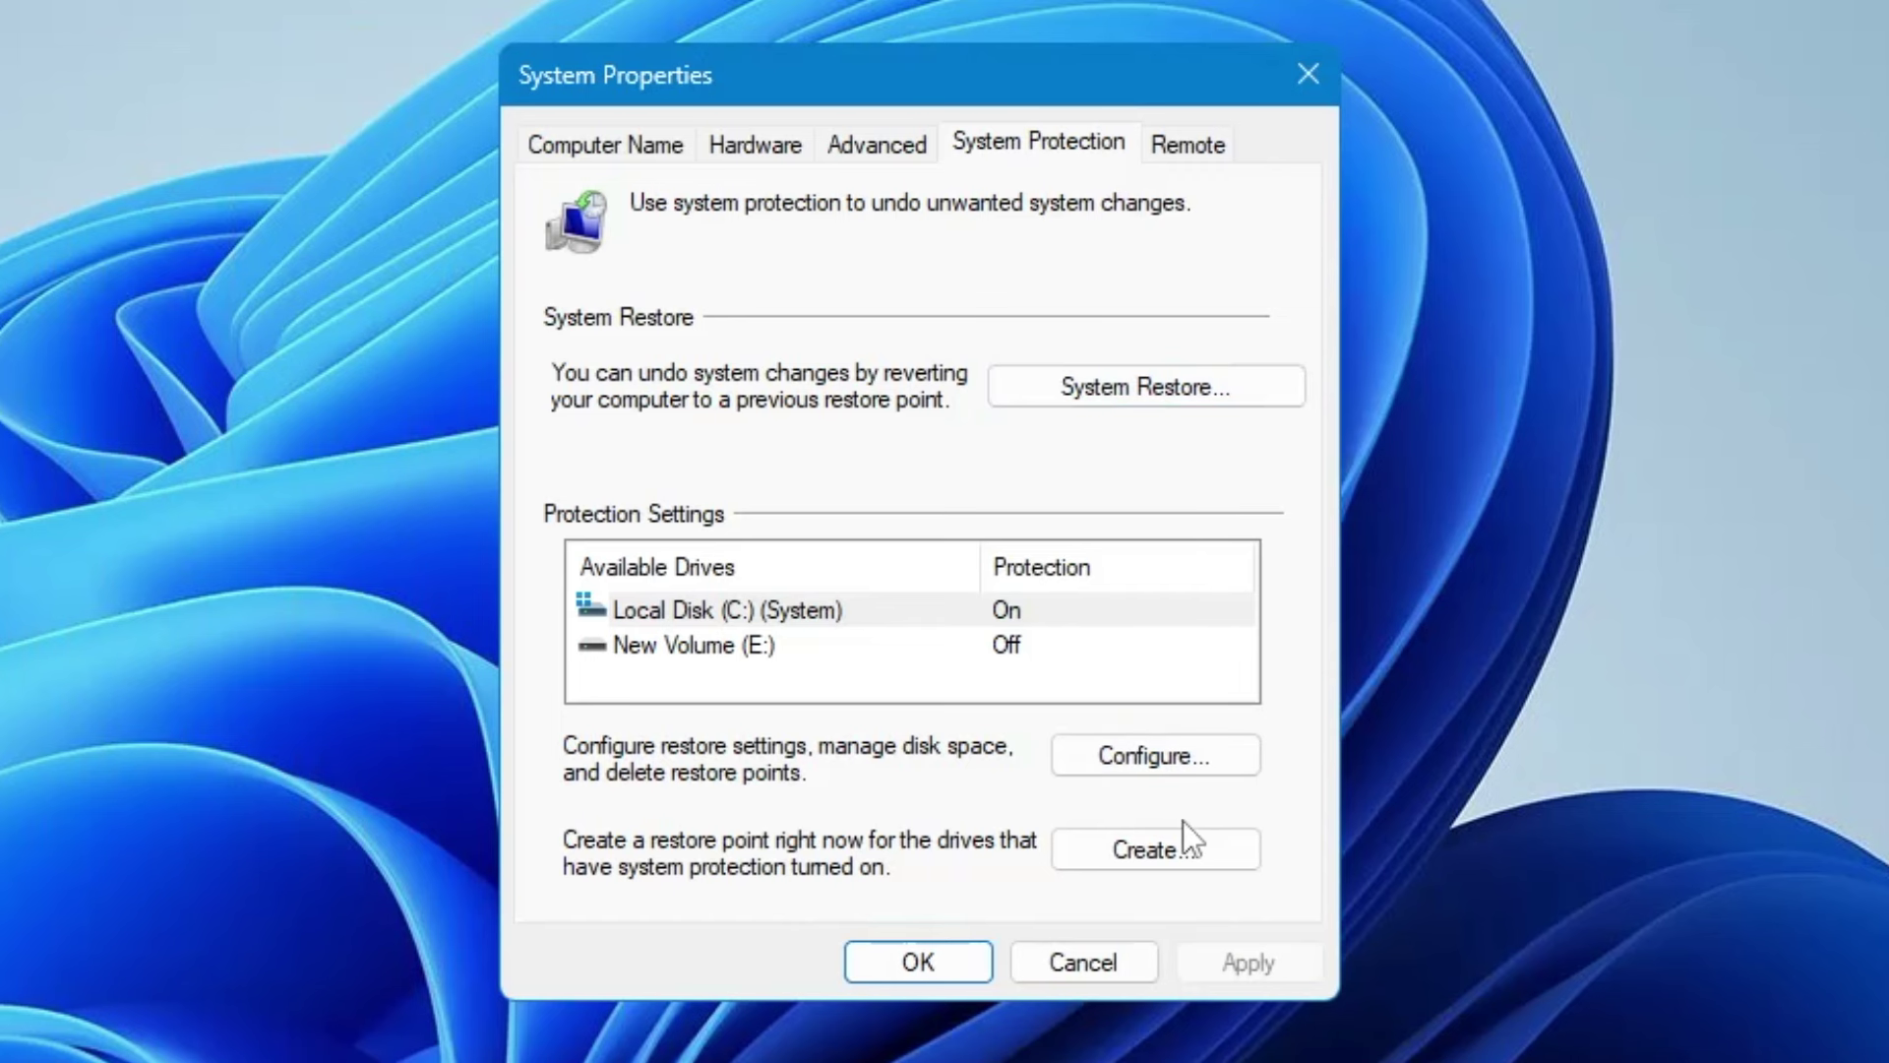
Create a system restore point described as "CPU Boost" and close System Properties.
left_click(1128, 859)
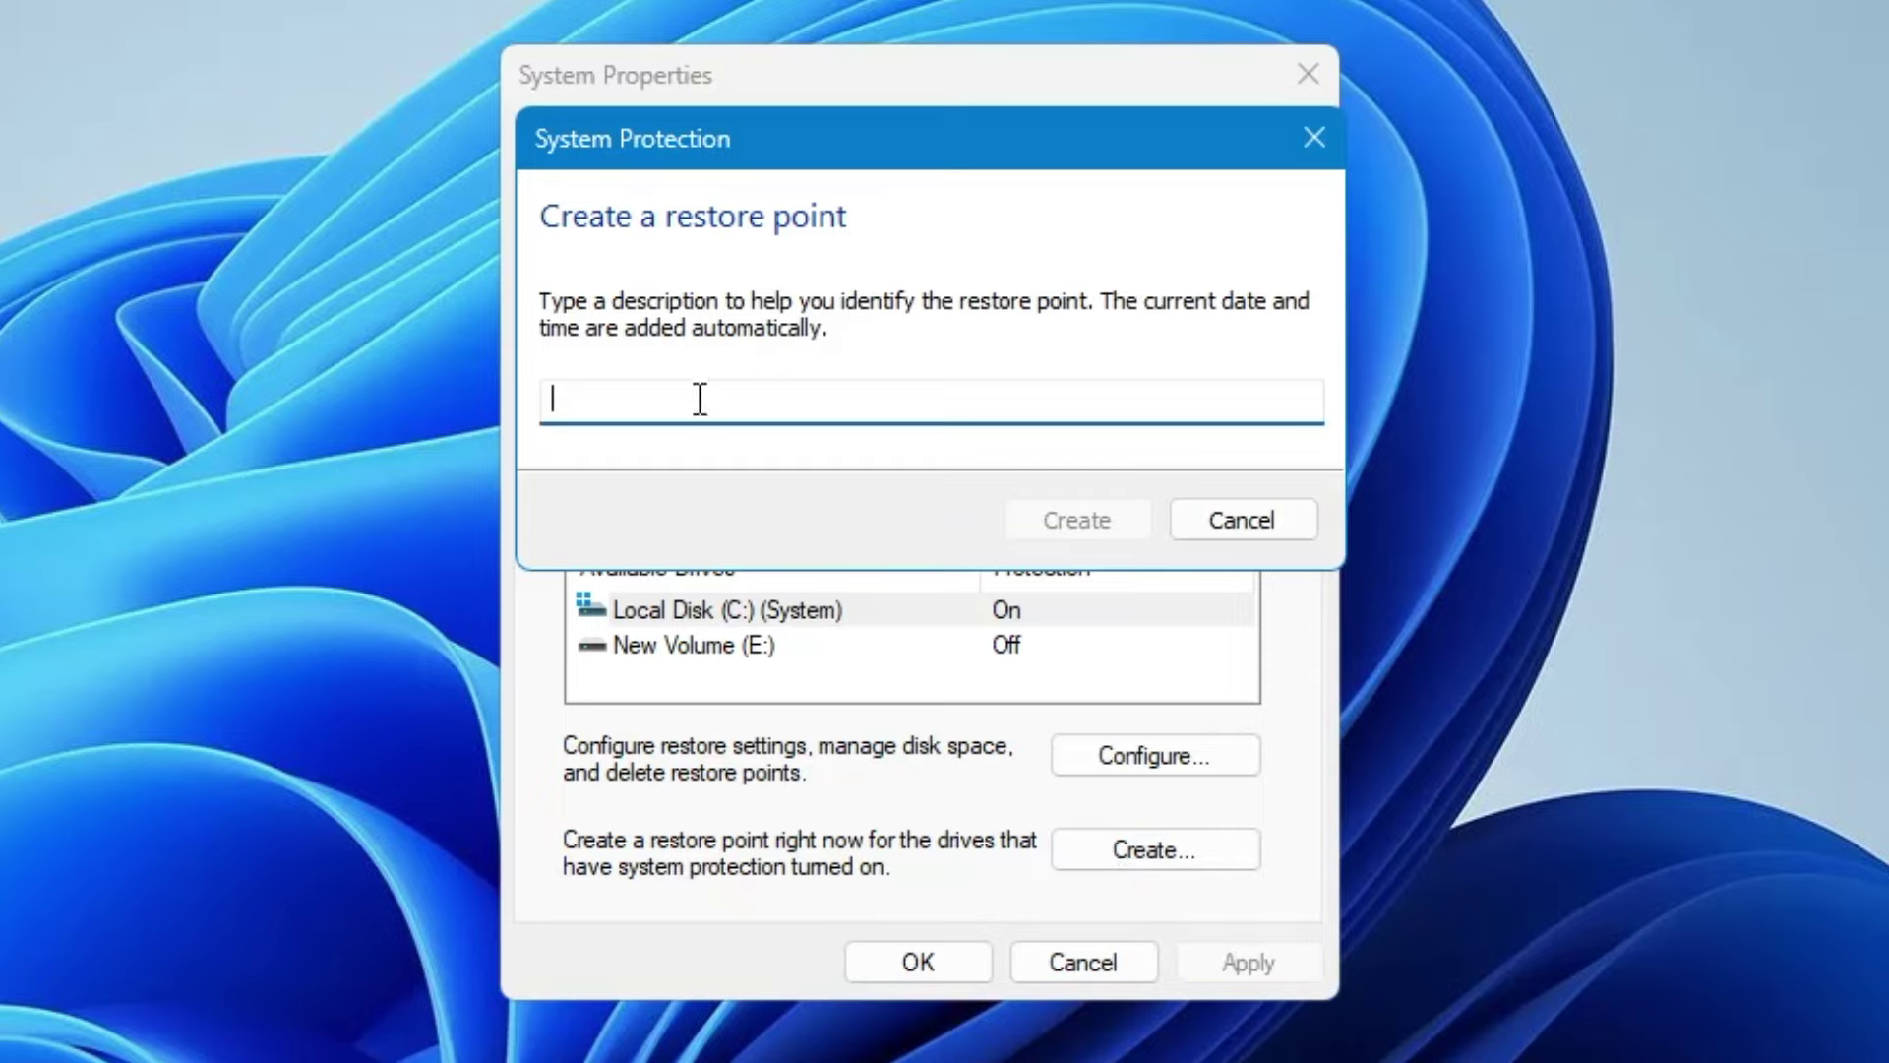
type("C")
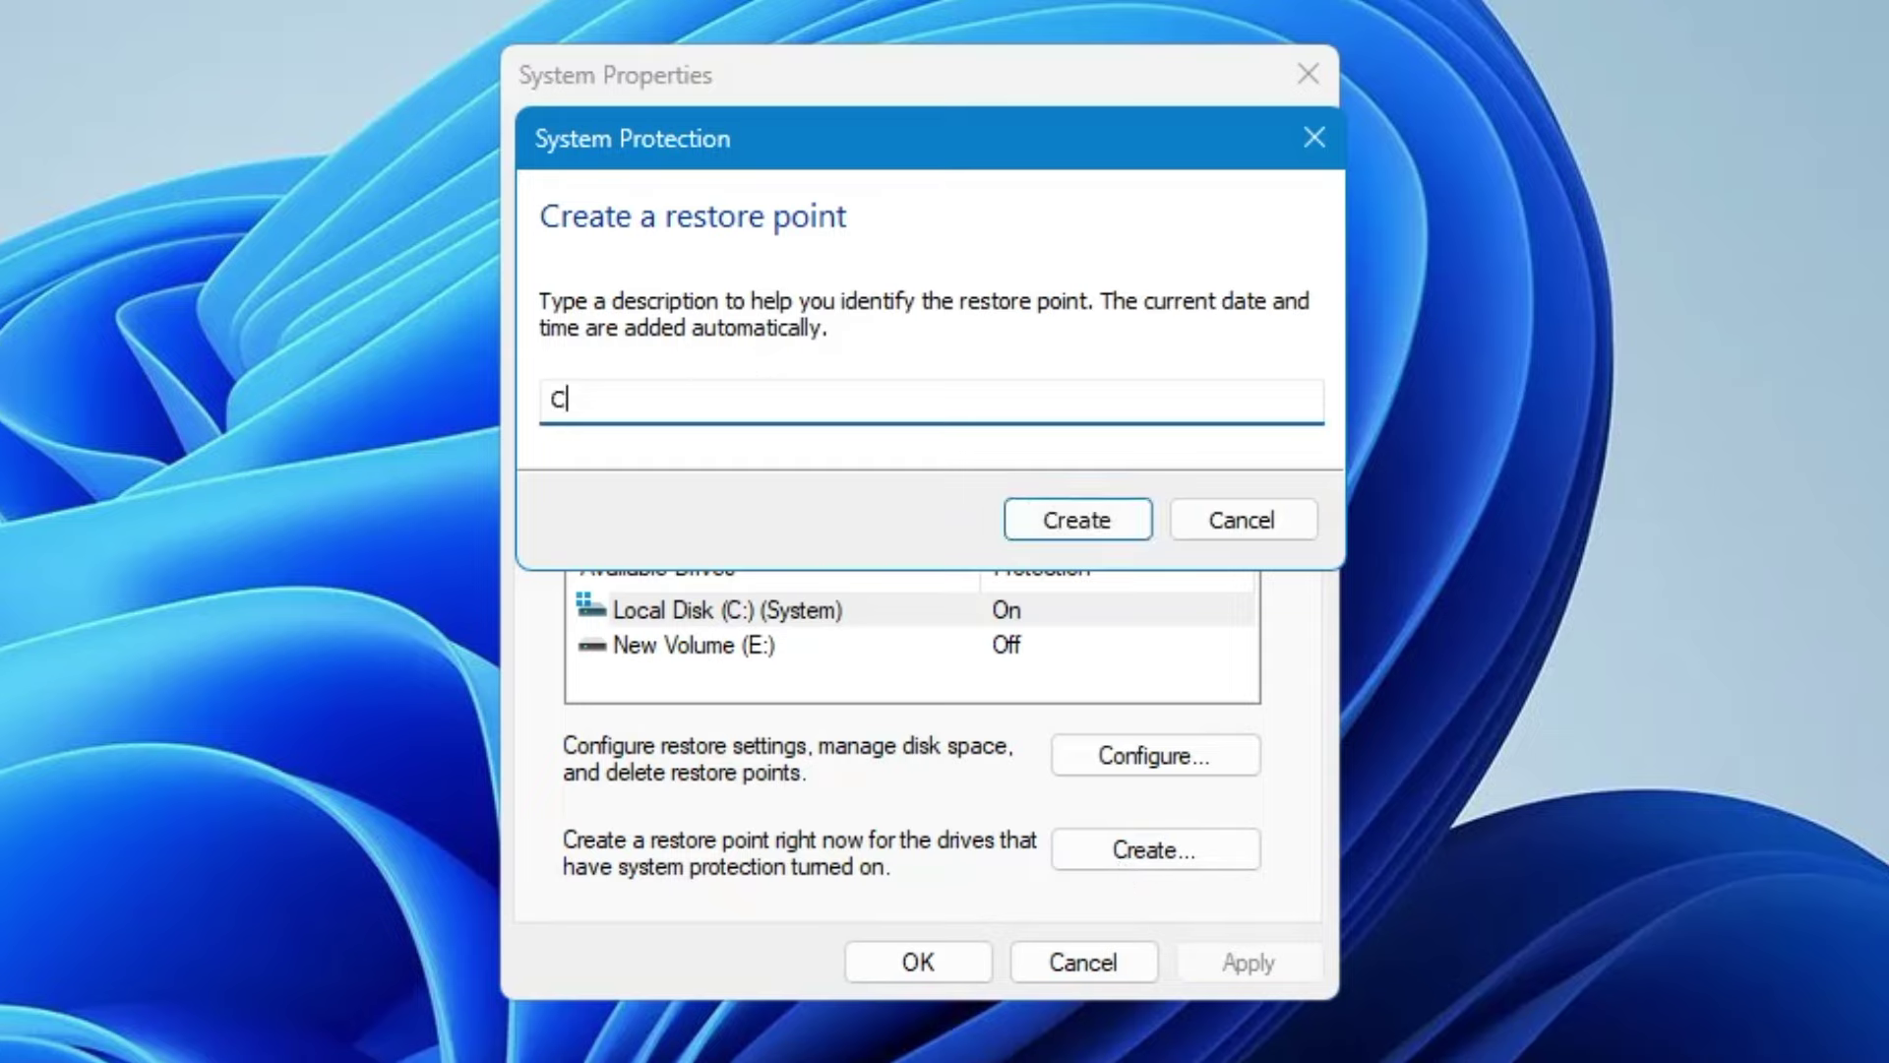
type("PU Boost")
left_click(1084, 509)
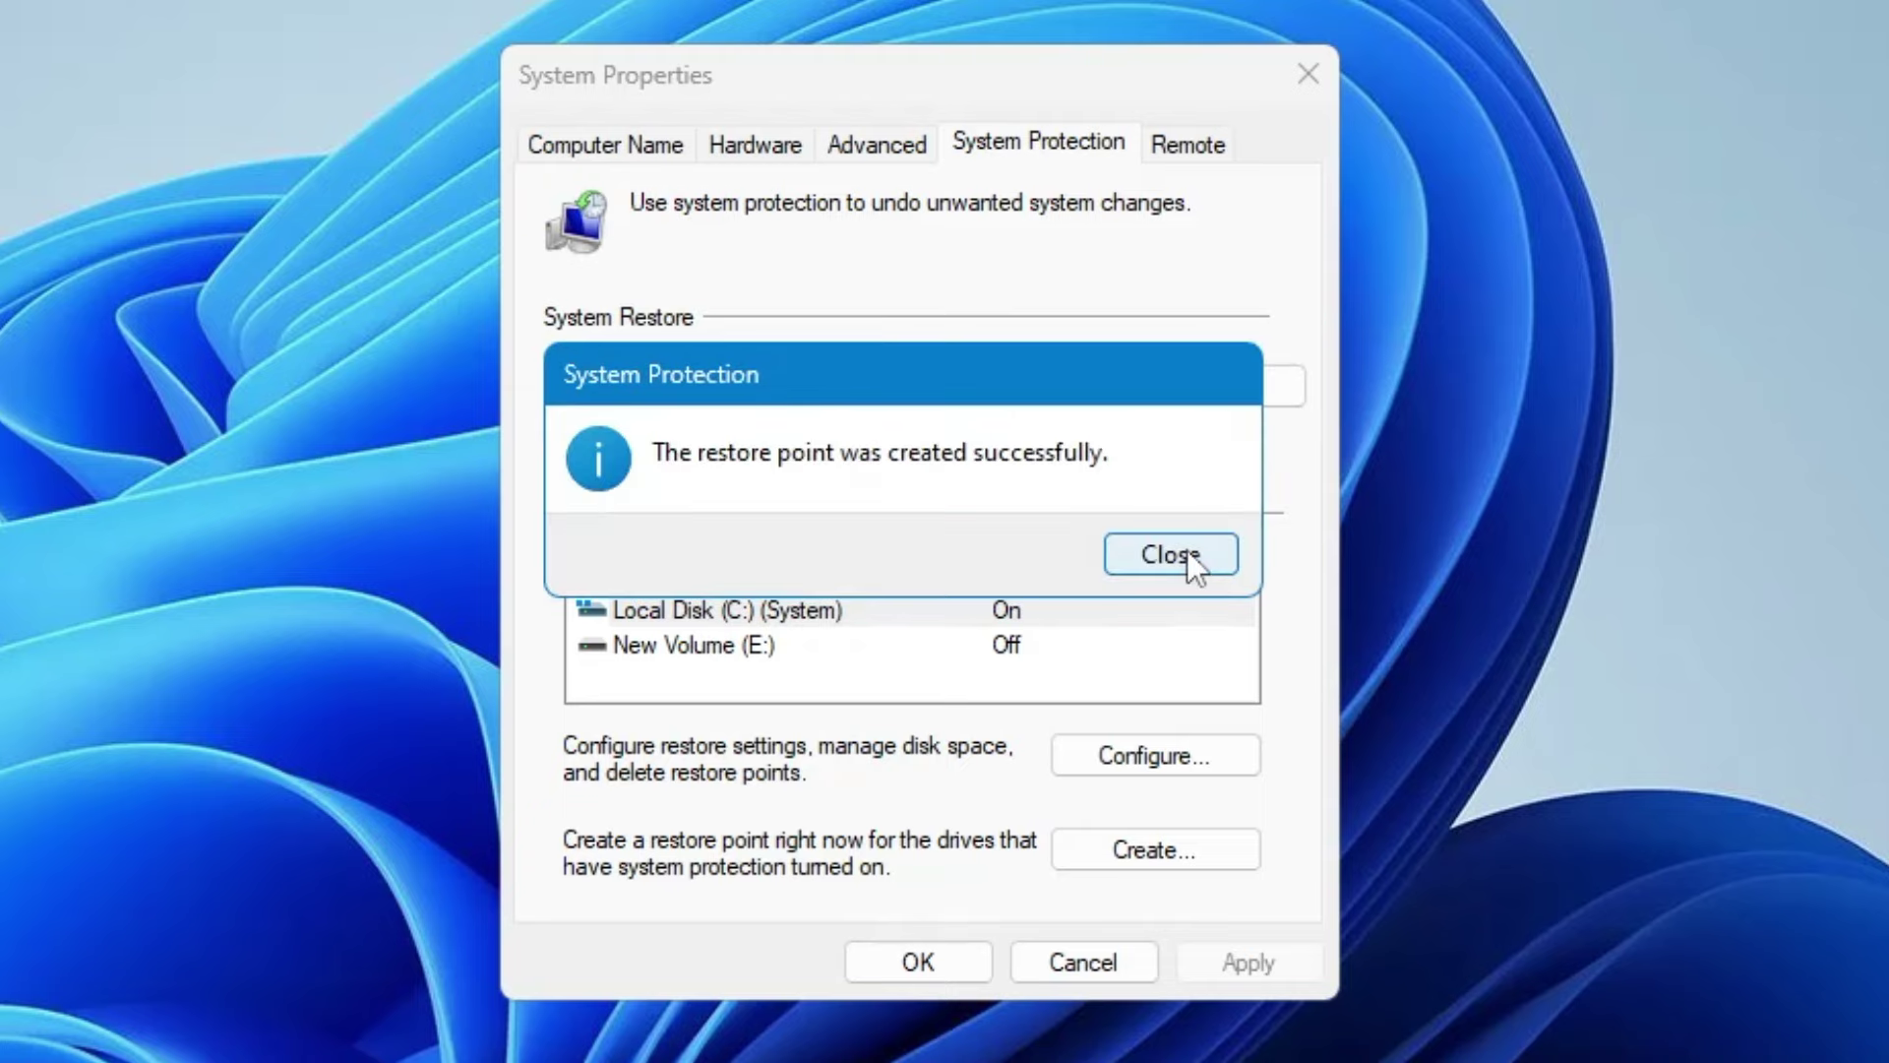
left_click(1186, 553)
left_click(942, 959)
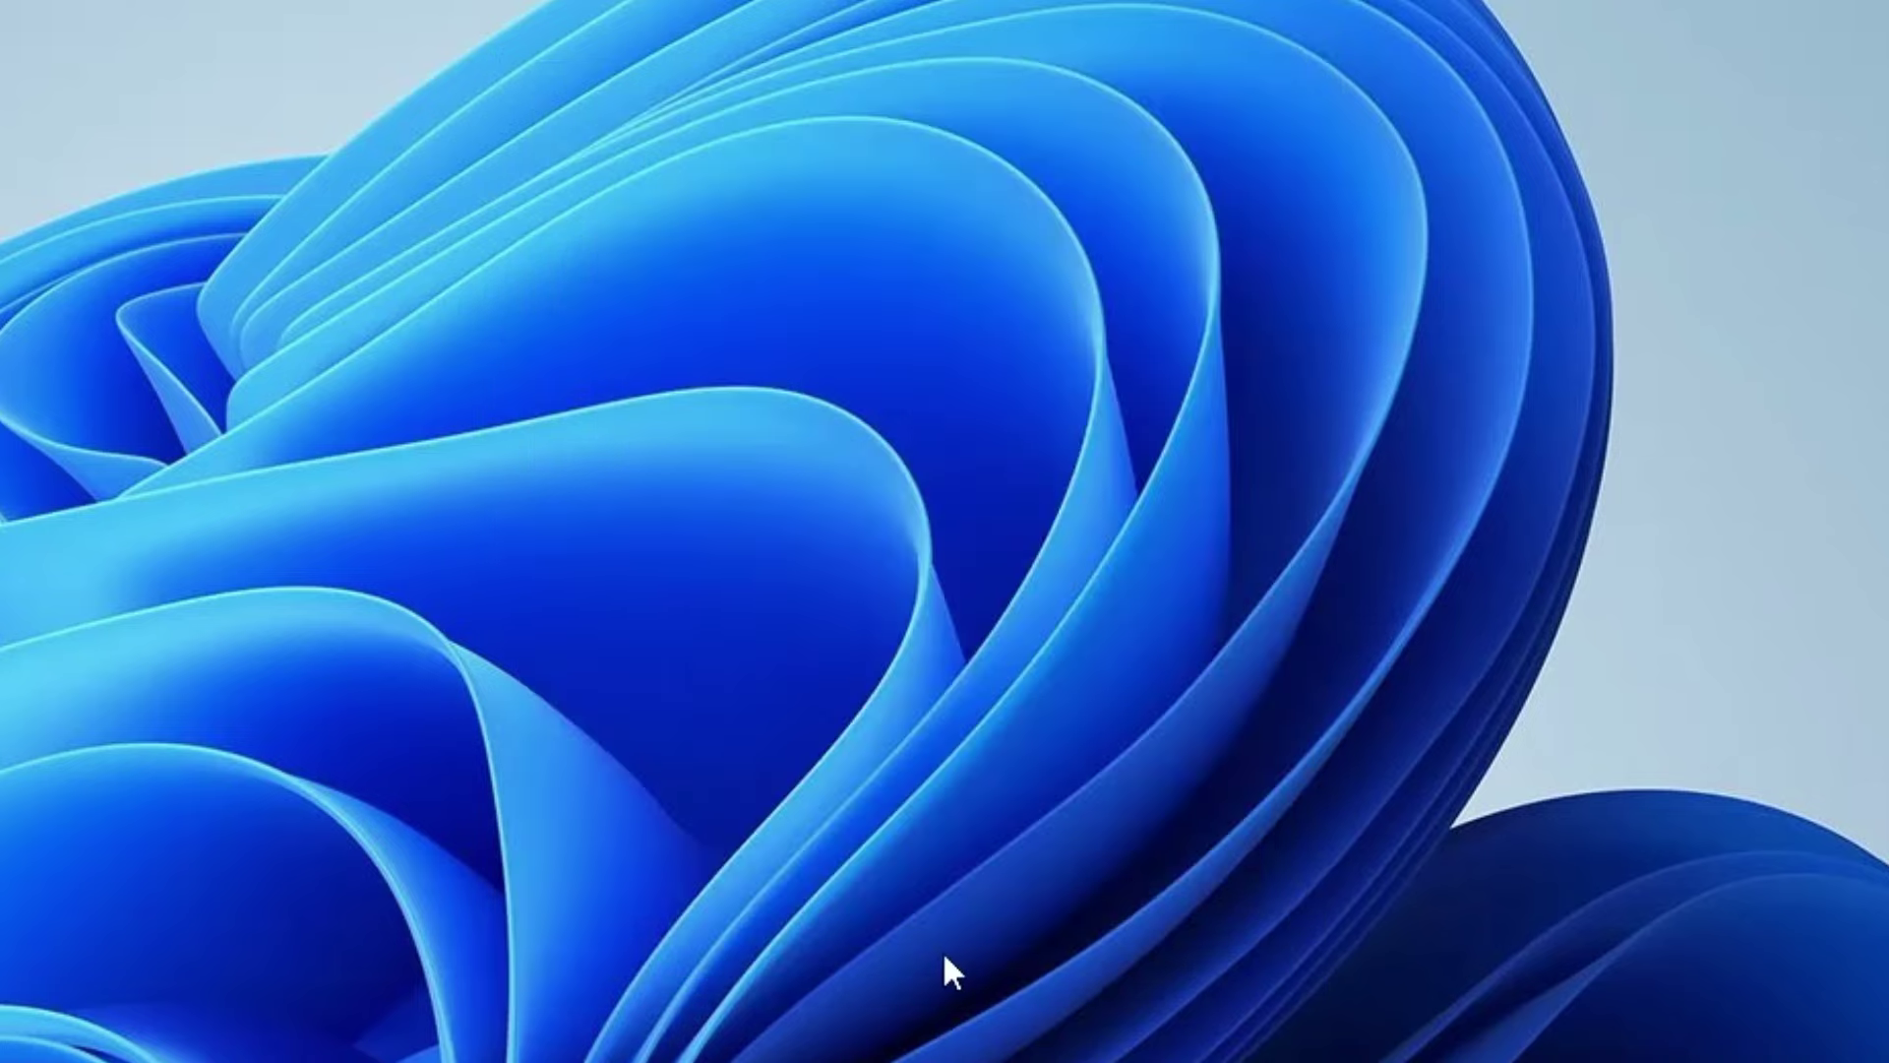
Find System Configuration by searching for "msconfig" and open the advanced boot options for Windows 11.
left_click(868, 1043)
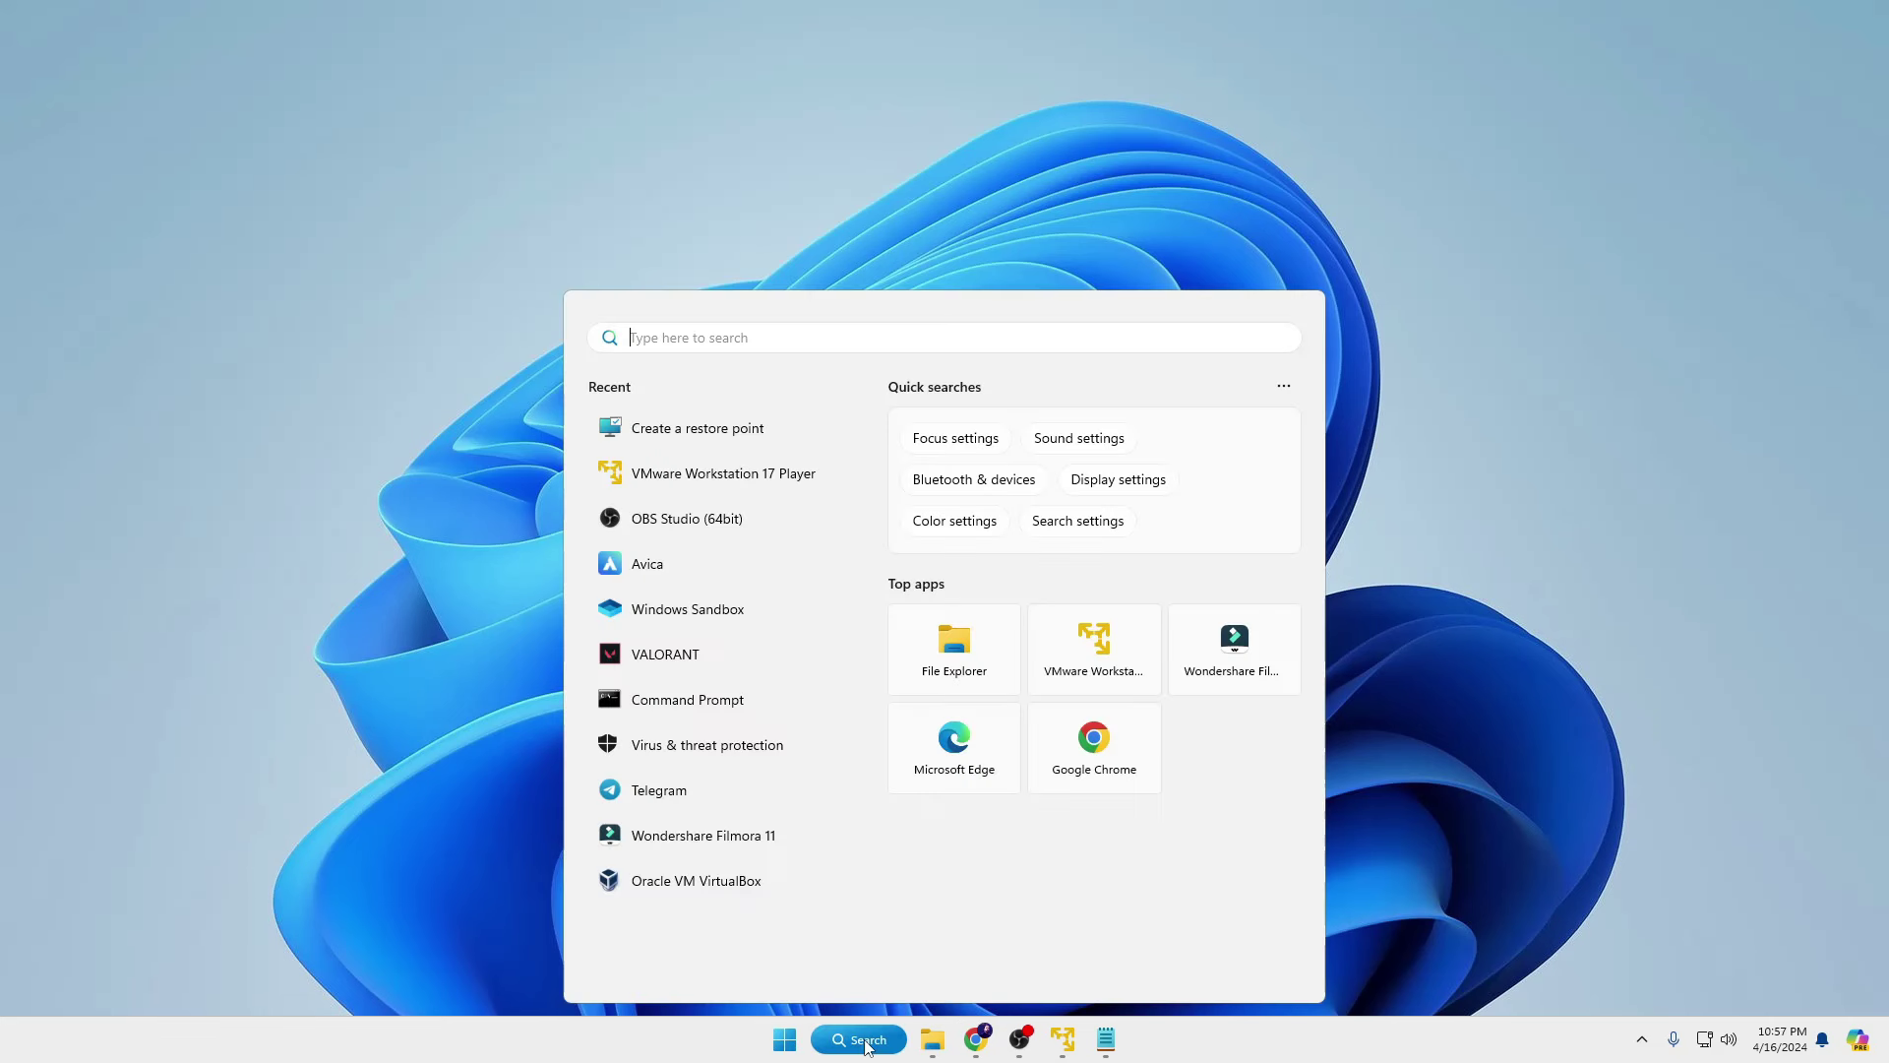
type("msconfig")
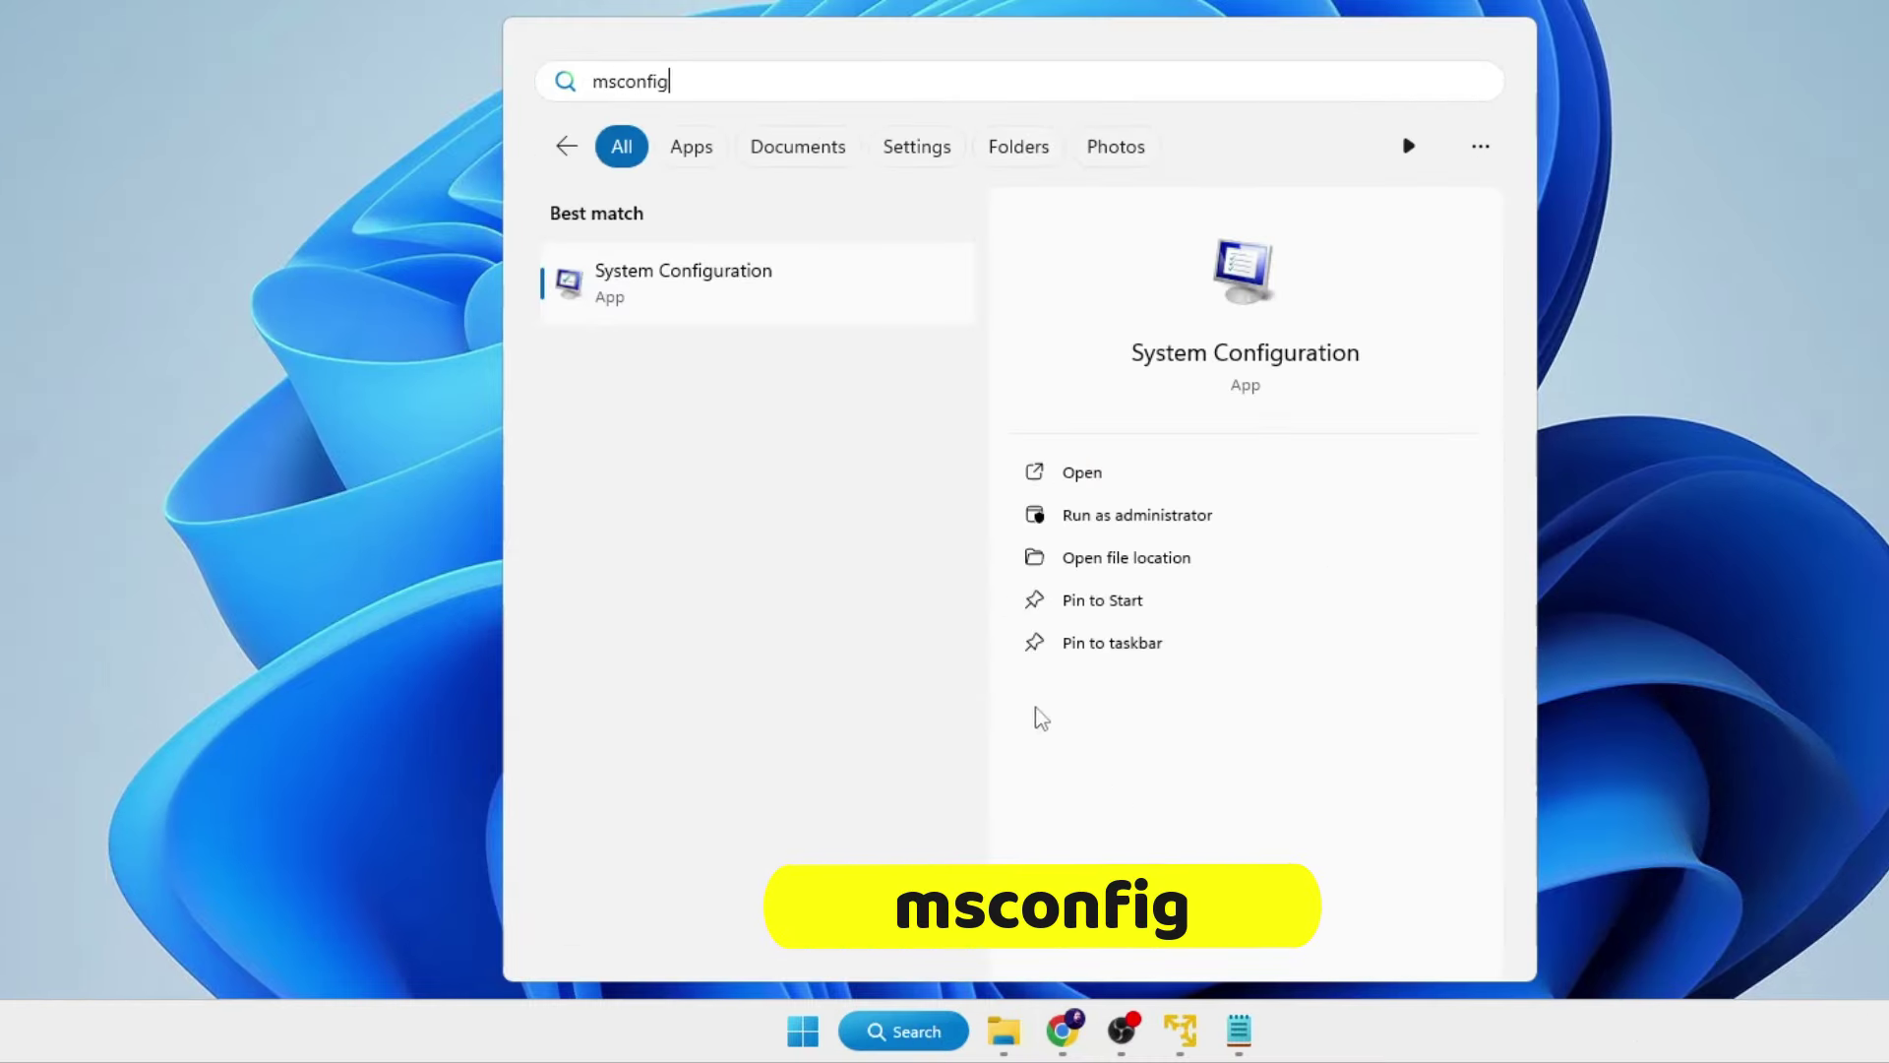
left_click(750, 285)
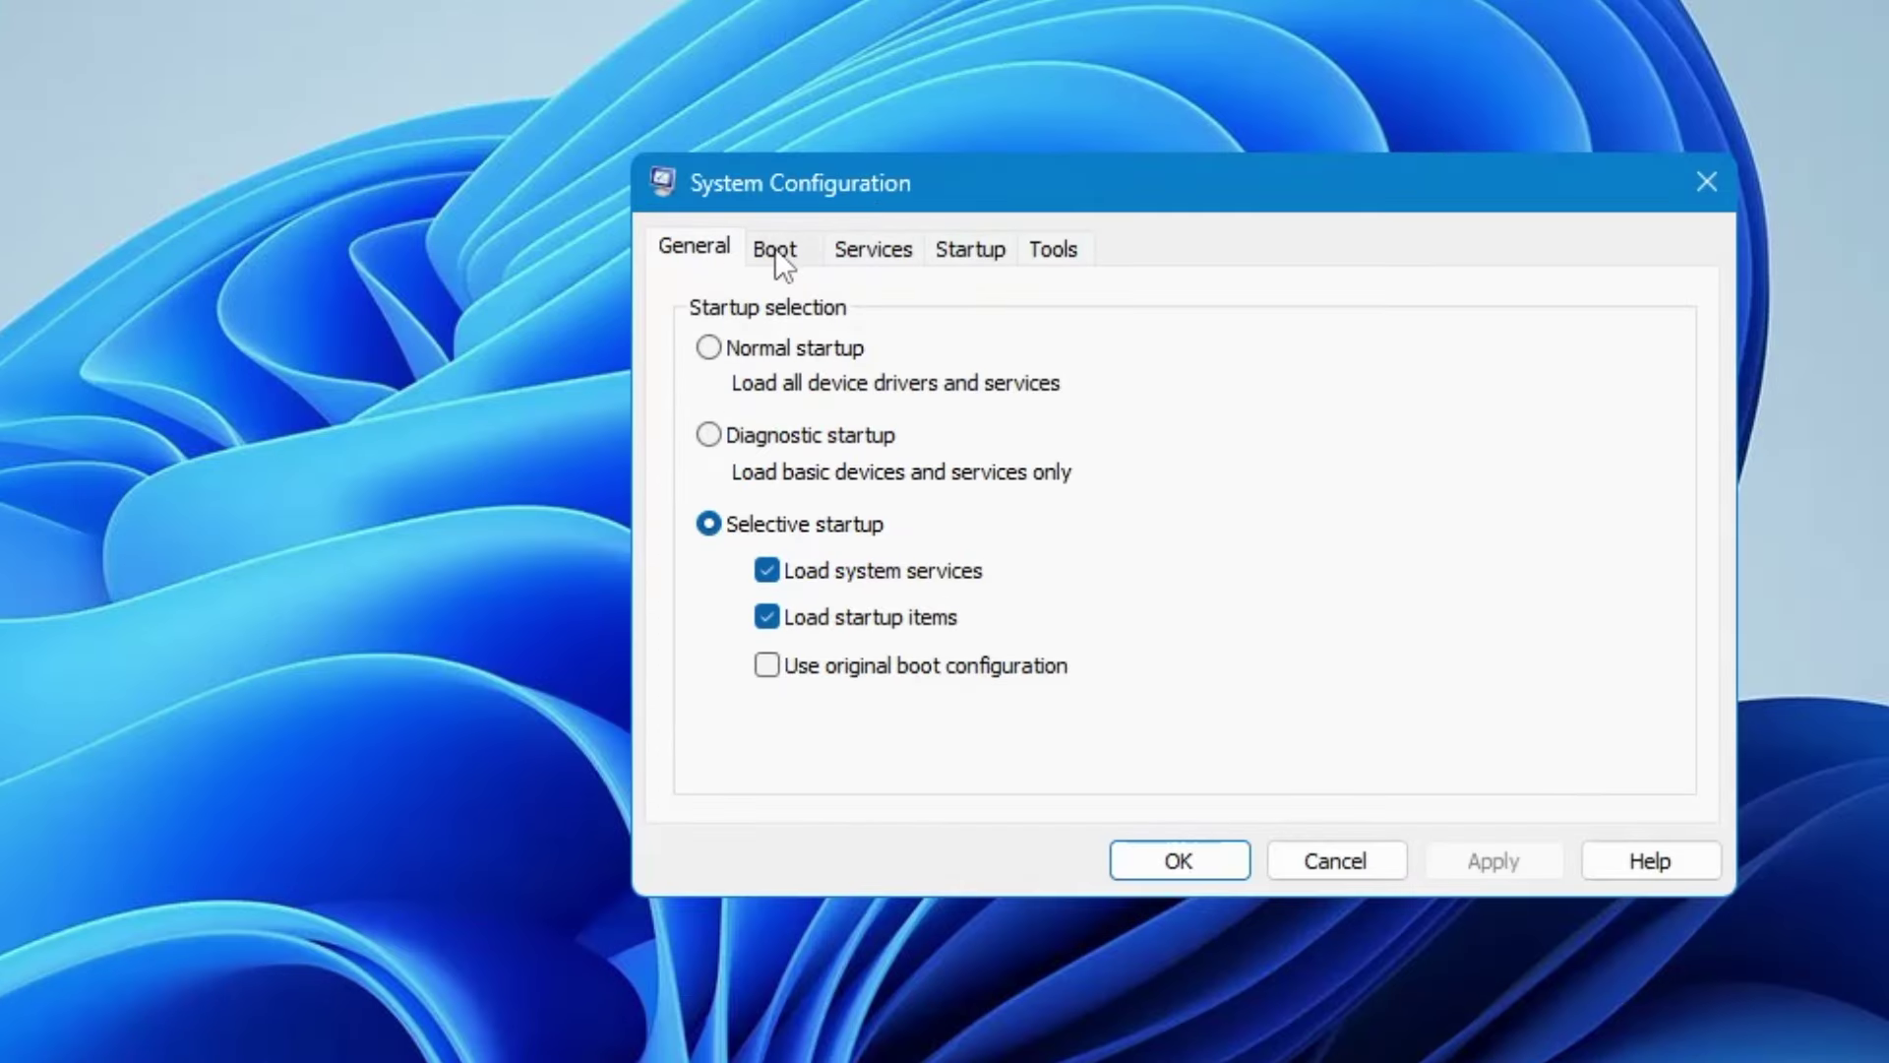
left_click(775, 248)
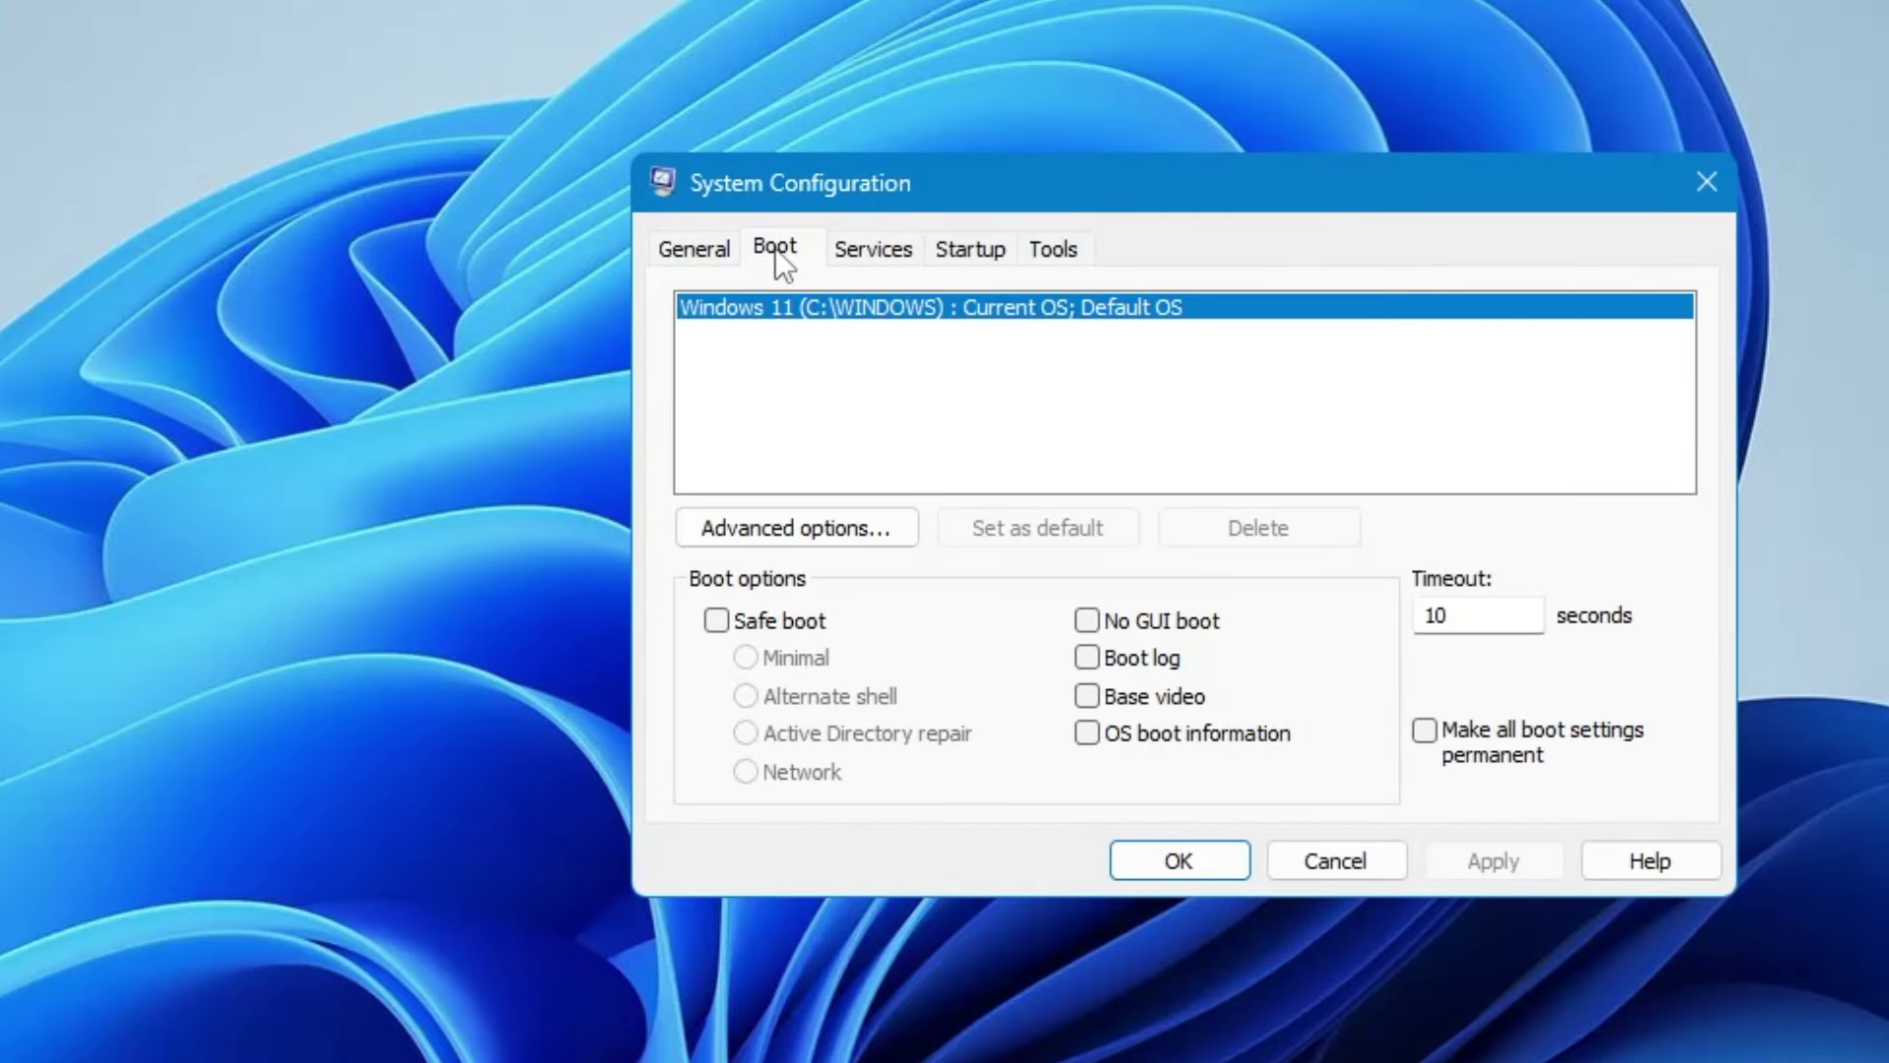
left_click(787, 536)
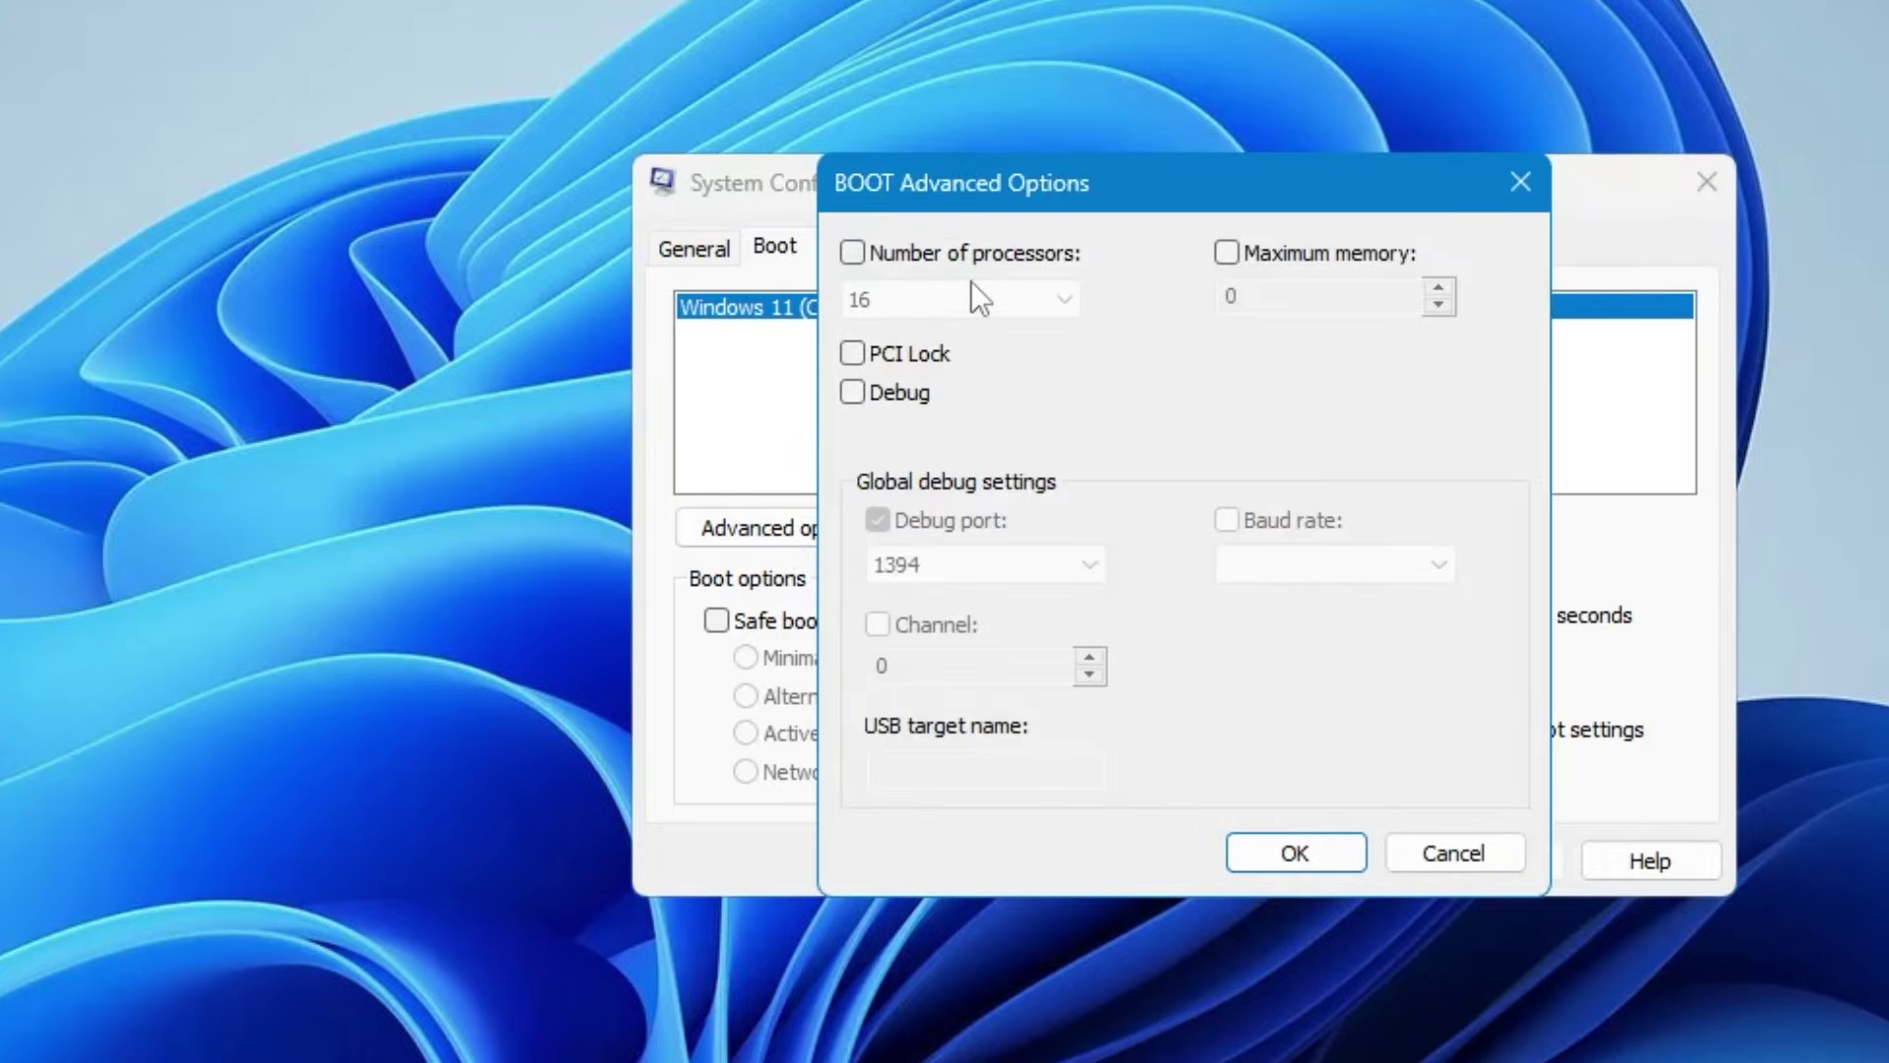
Enable the number of processors boot option with 16 processors, apply the change and exit without restarting.
left_click(852, 254)
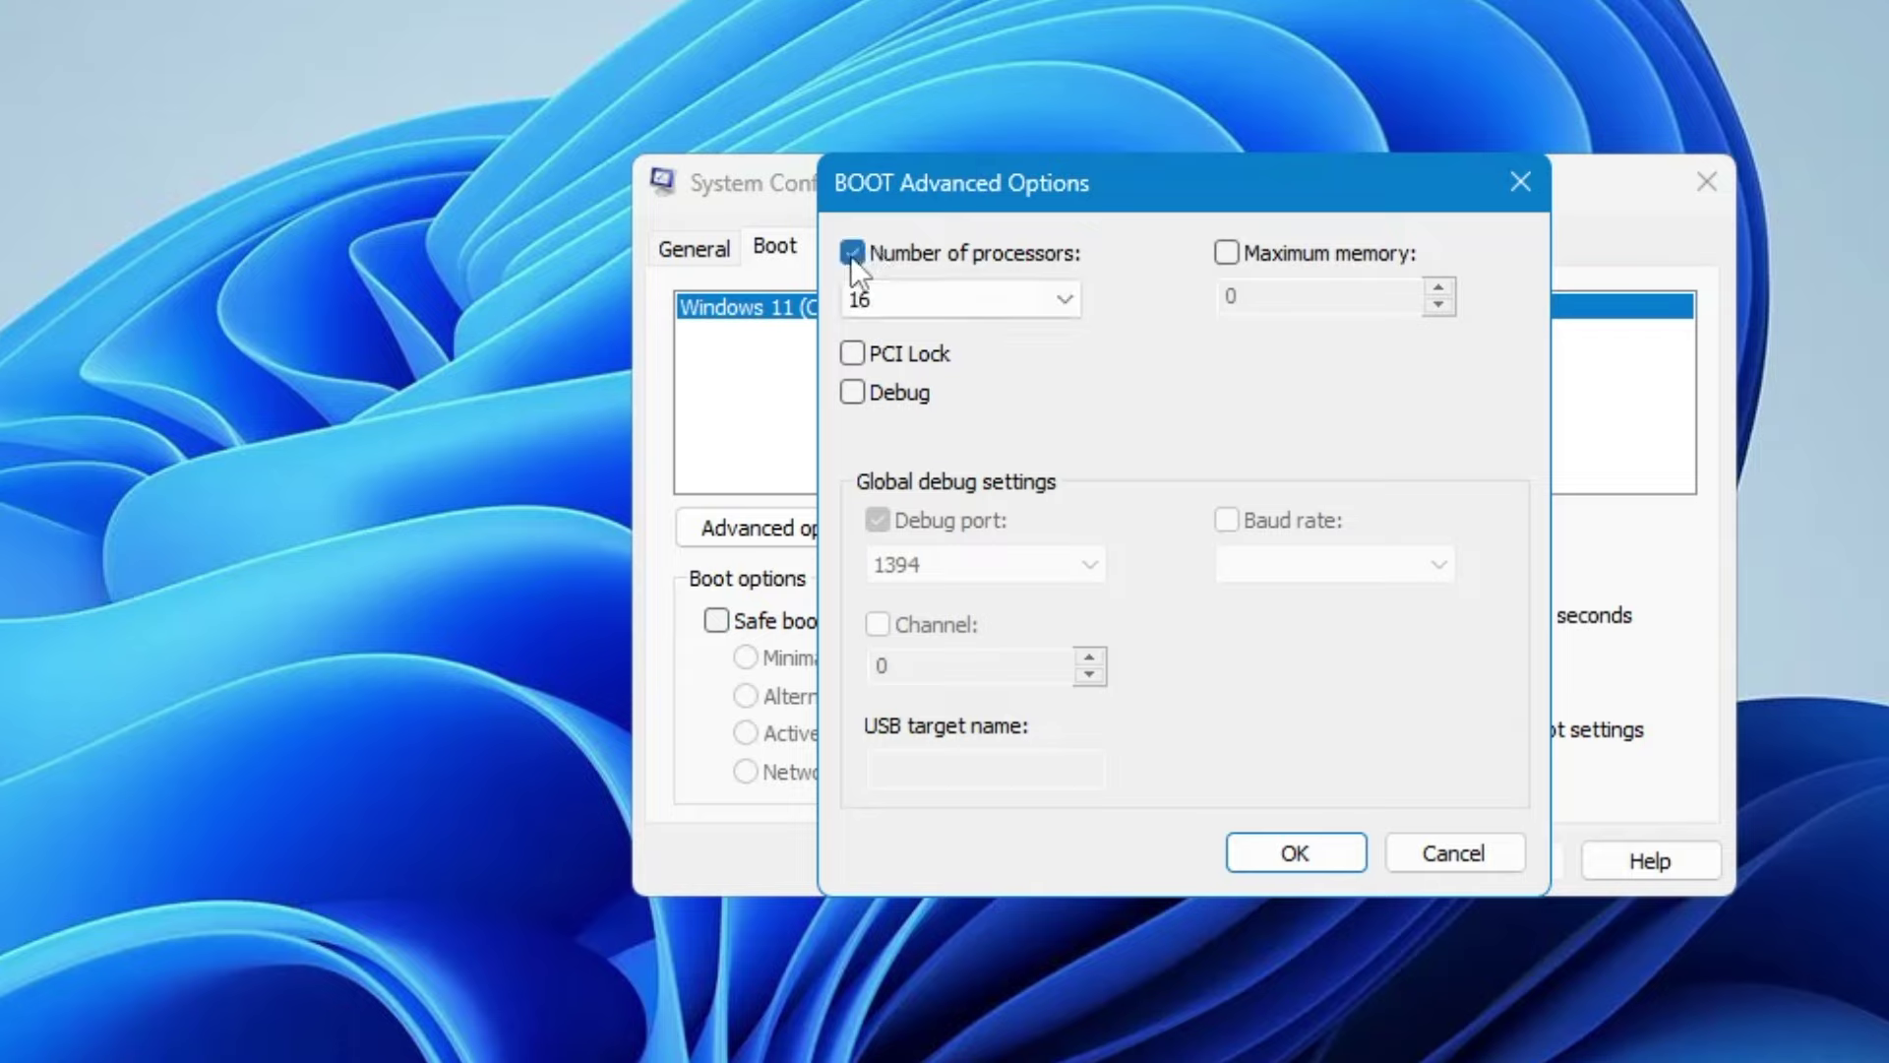
left_click(1015, 297)
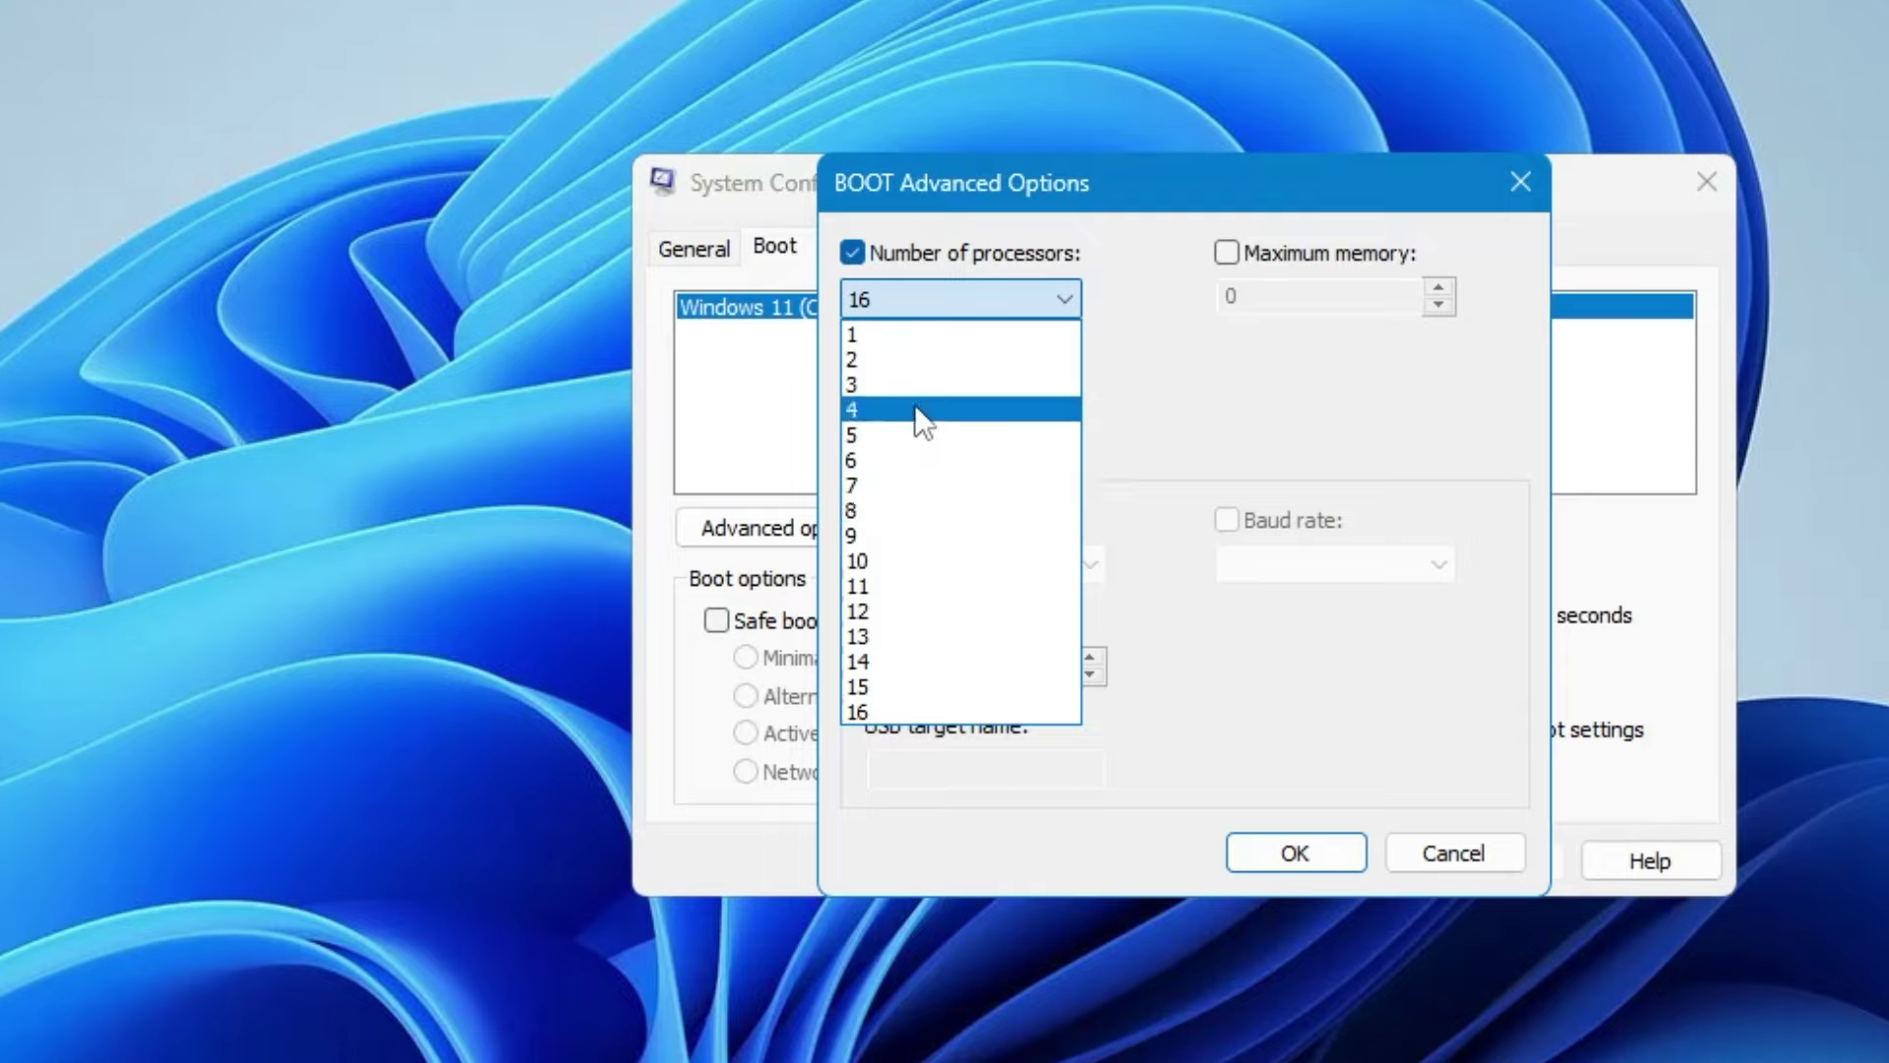
left_click(886, 705)
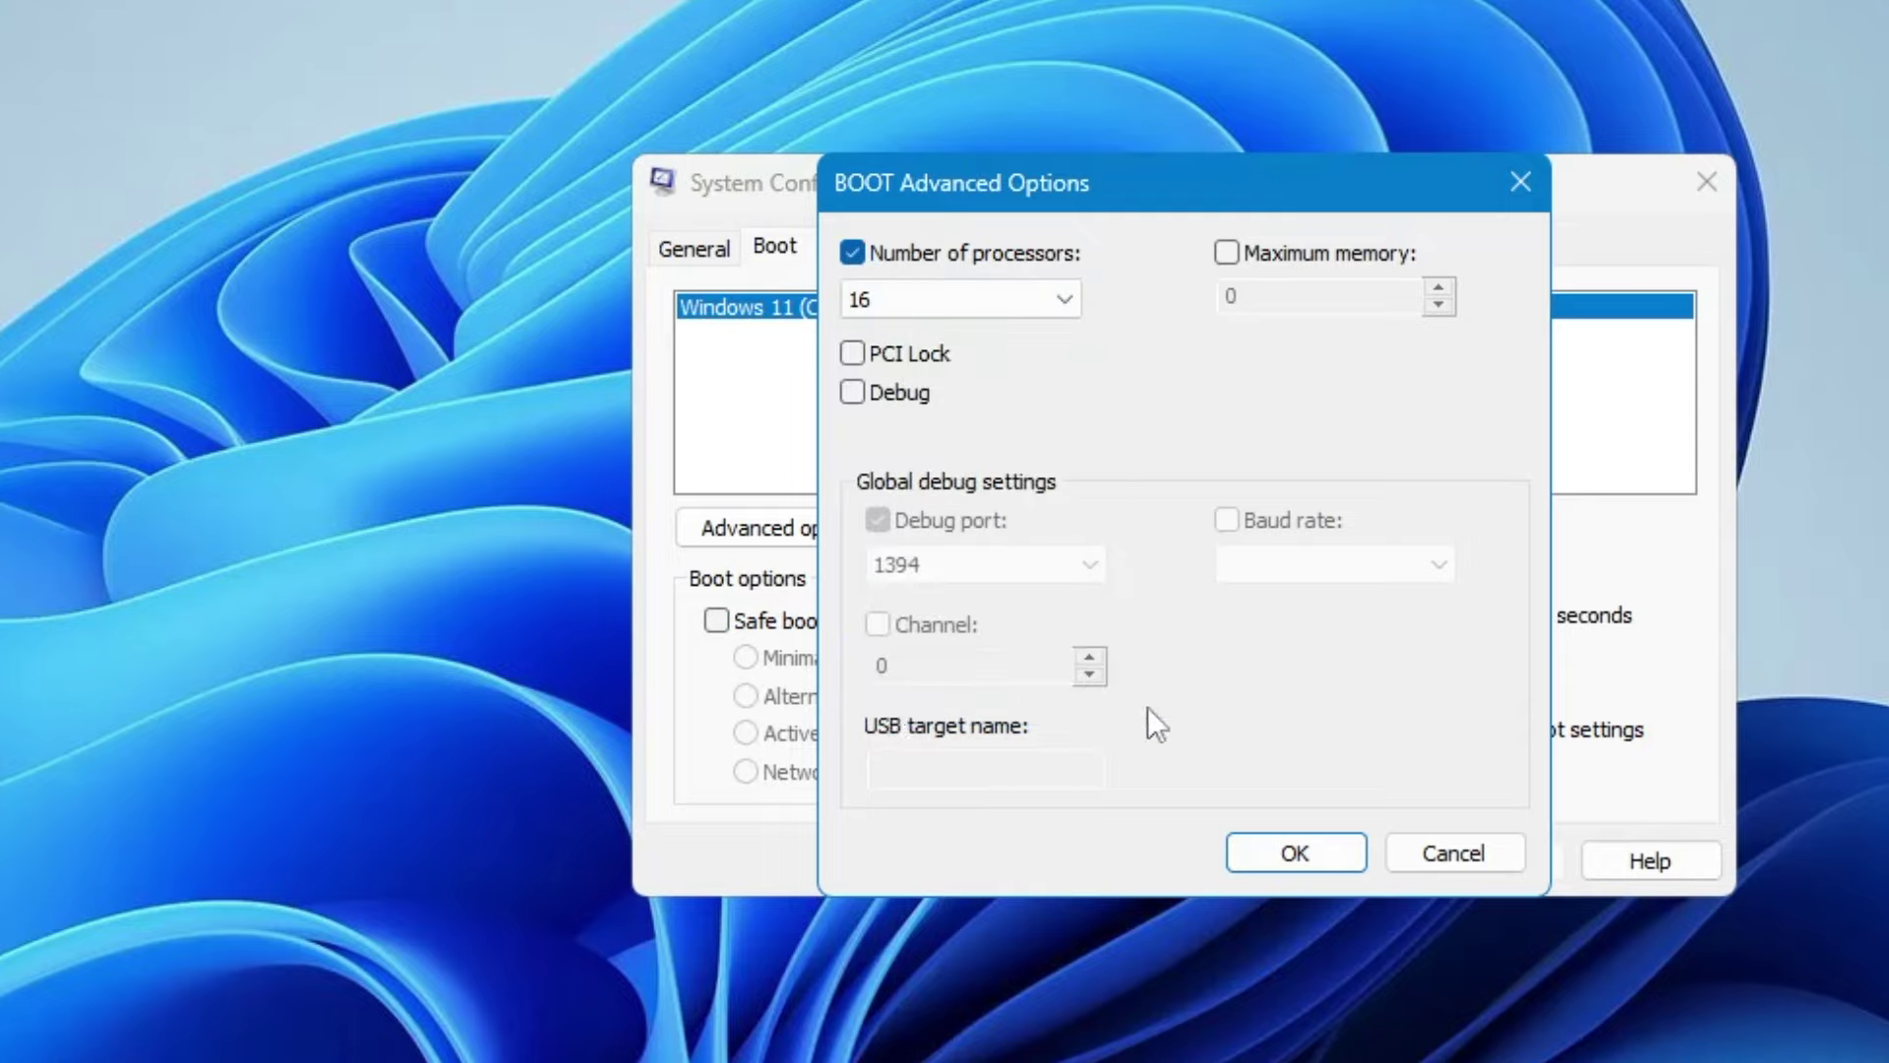
left_click(1291, 854)
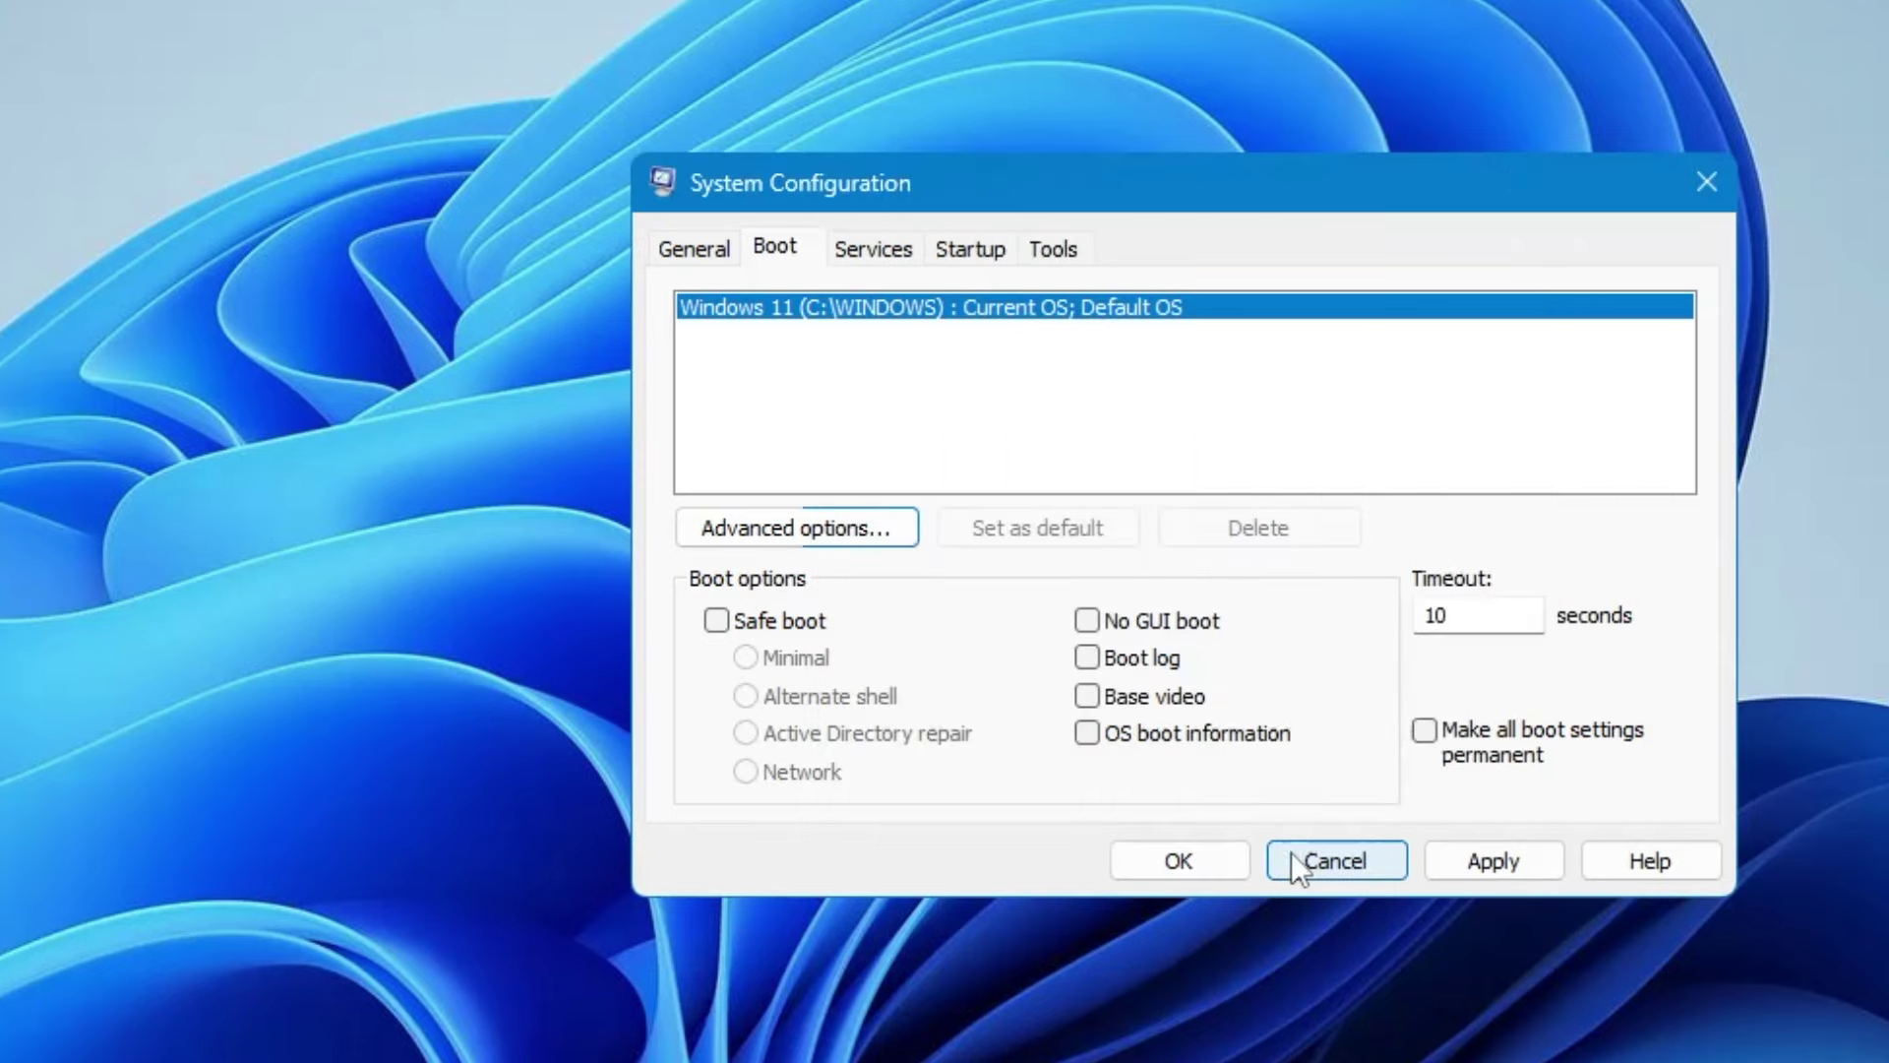
left_click(1495, 854)
left_click(1188, 858)
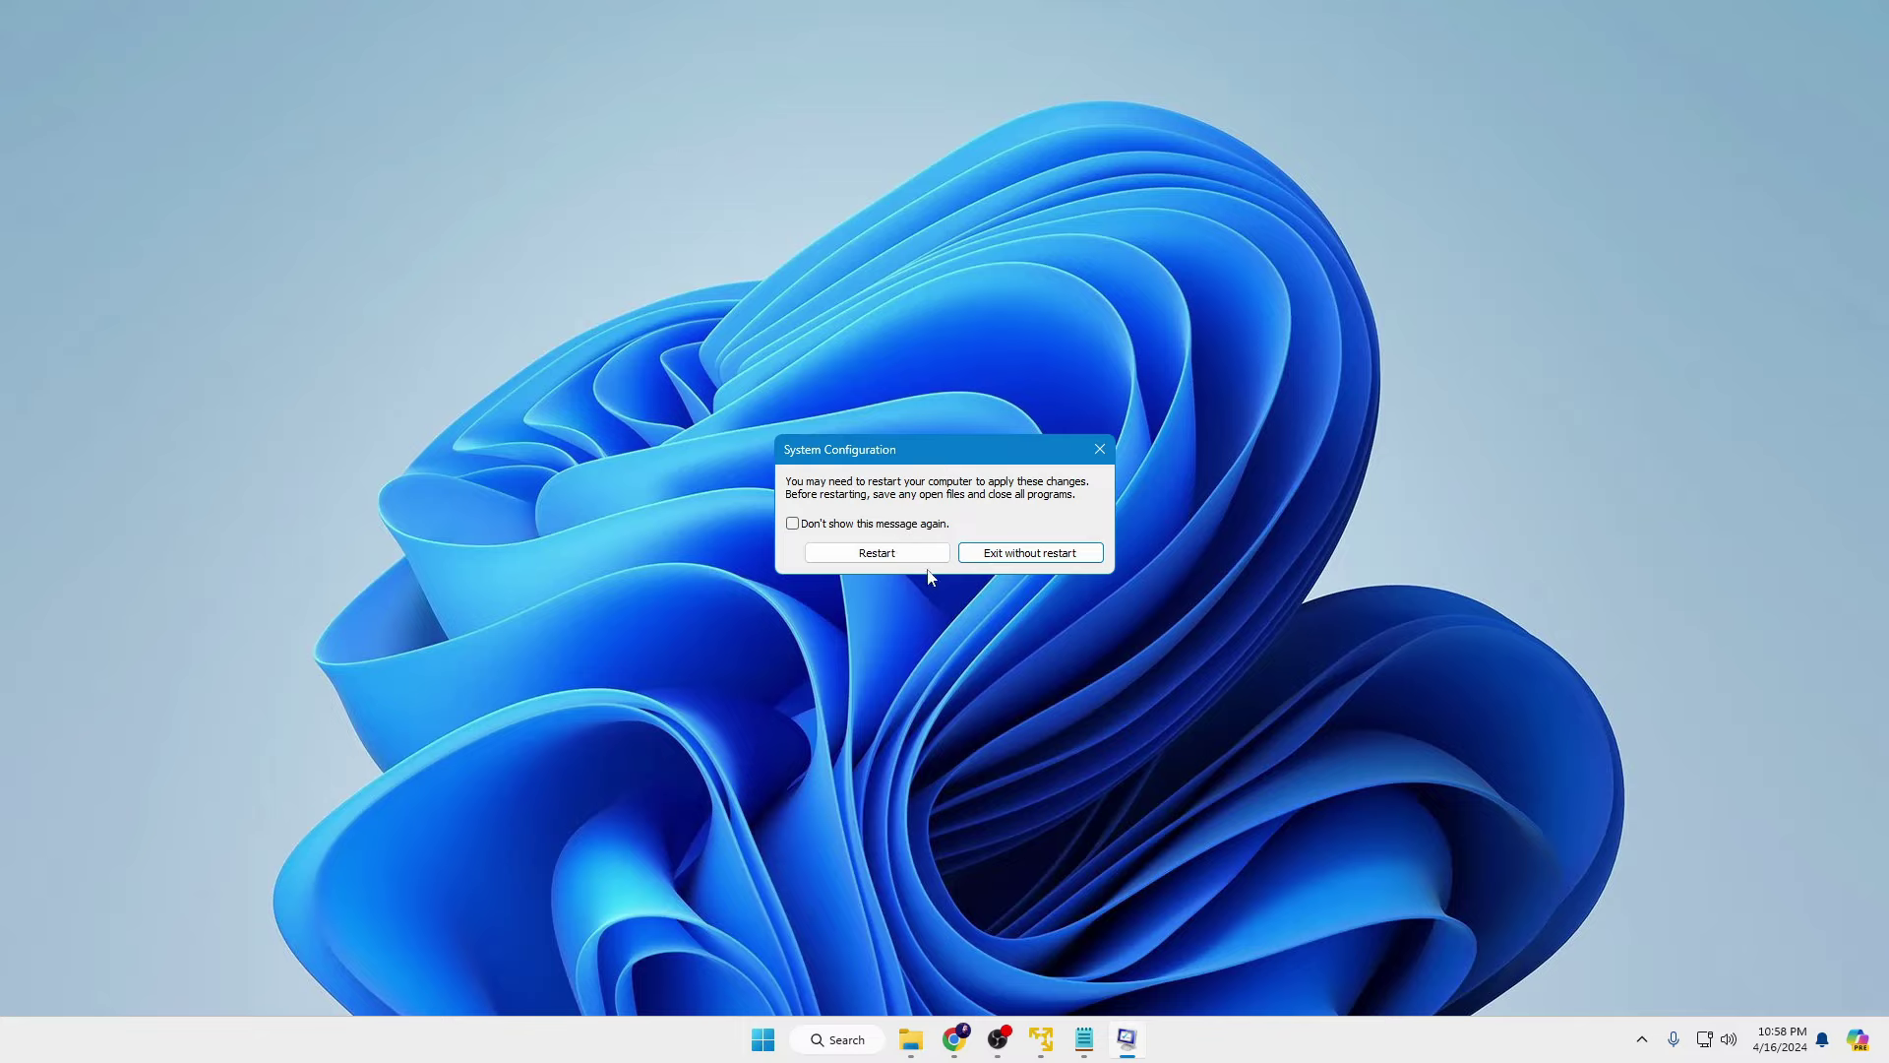
left_click(1029, 554)
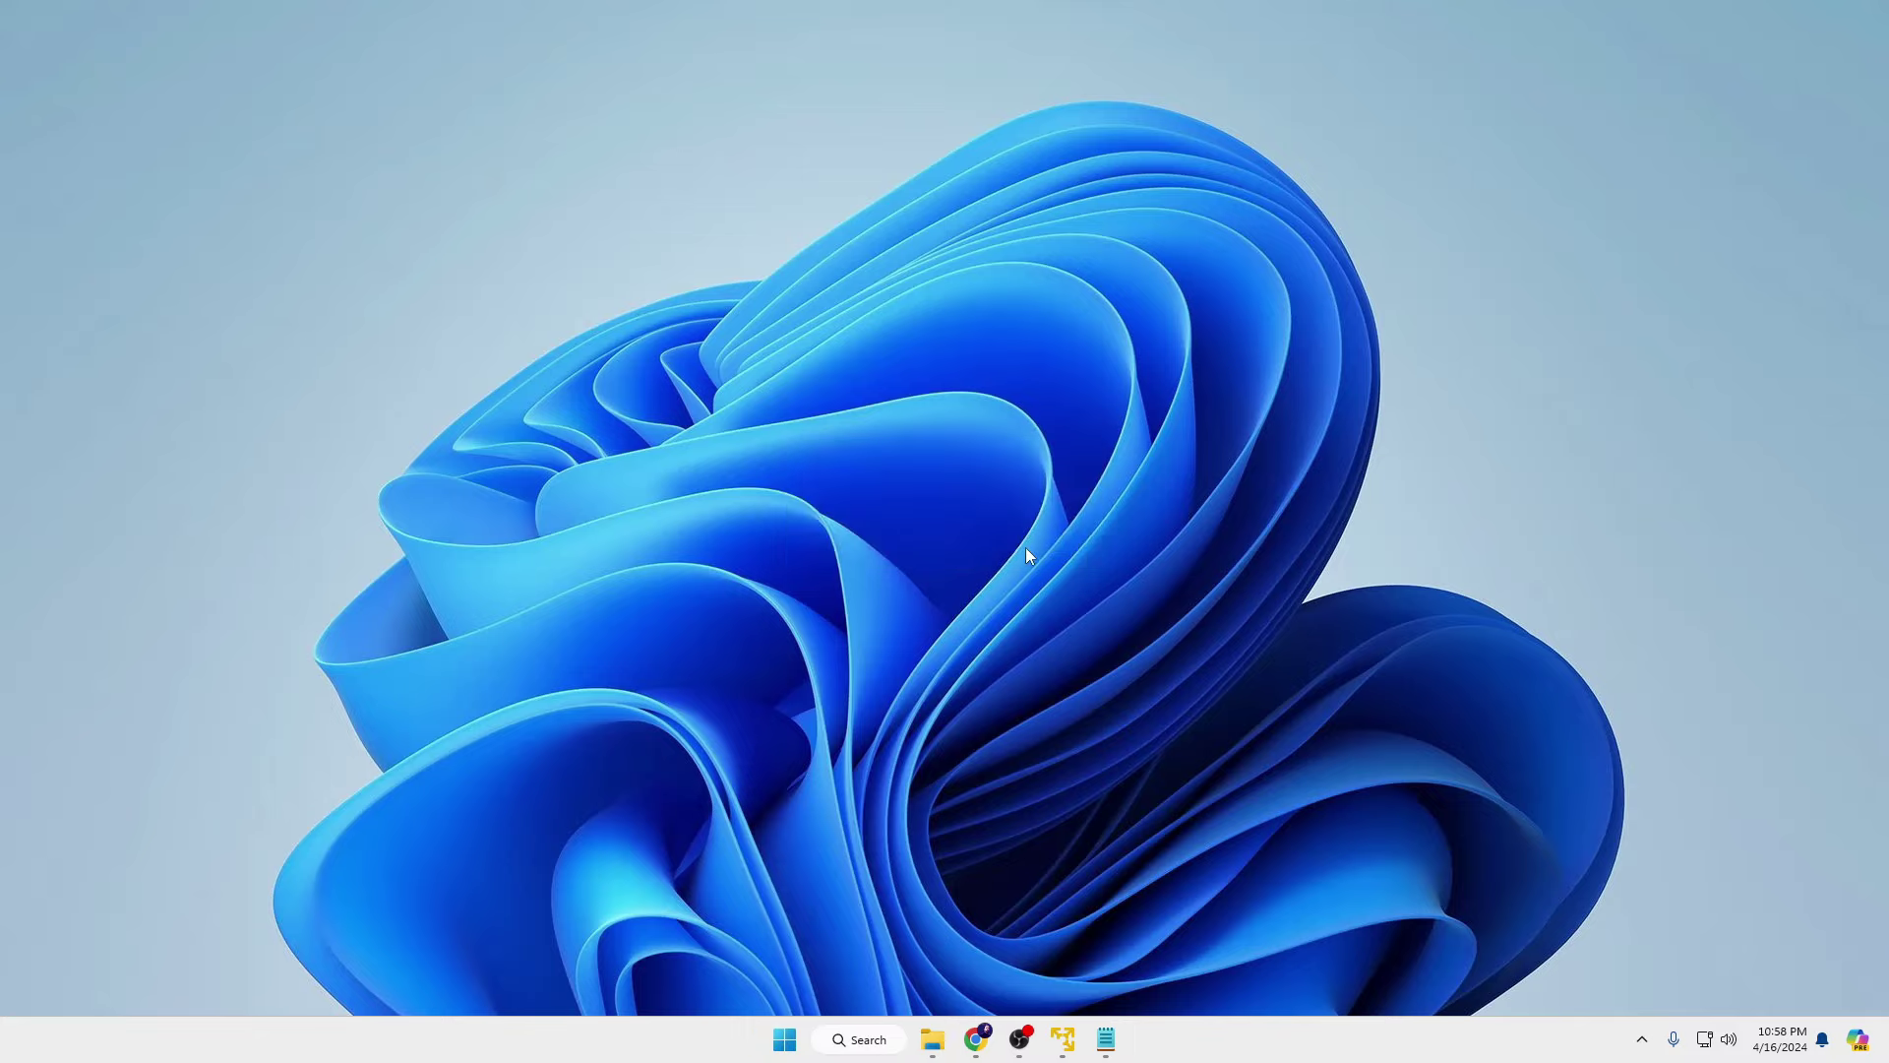
Search Windows for "gpedit" and open the Local Group Policy Editor.
left_click(881, 1039)
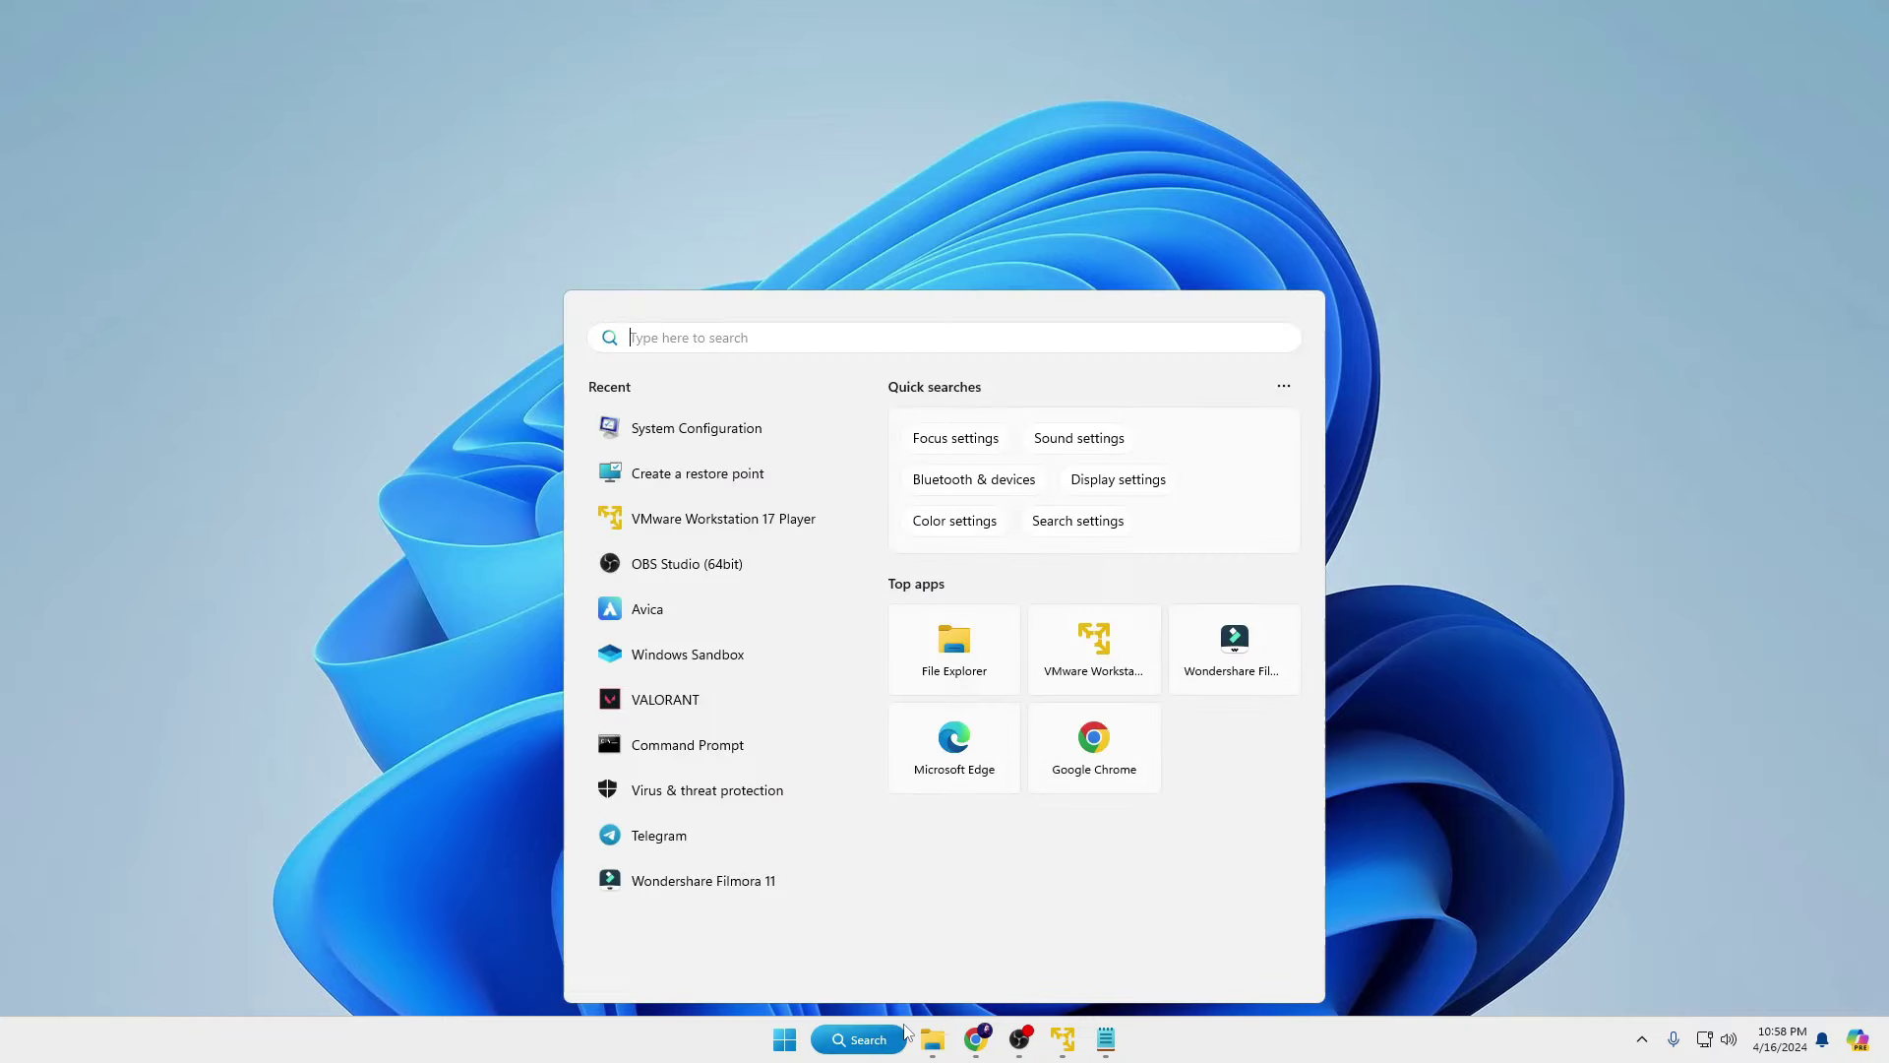
type("gpedit")
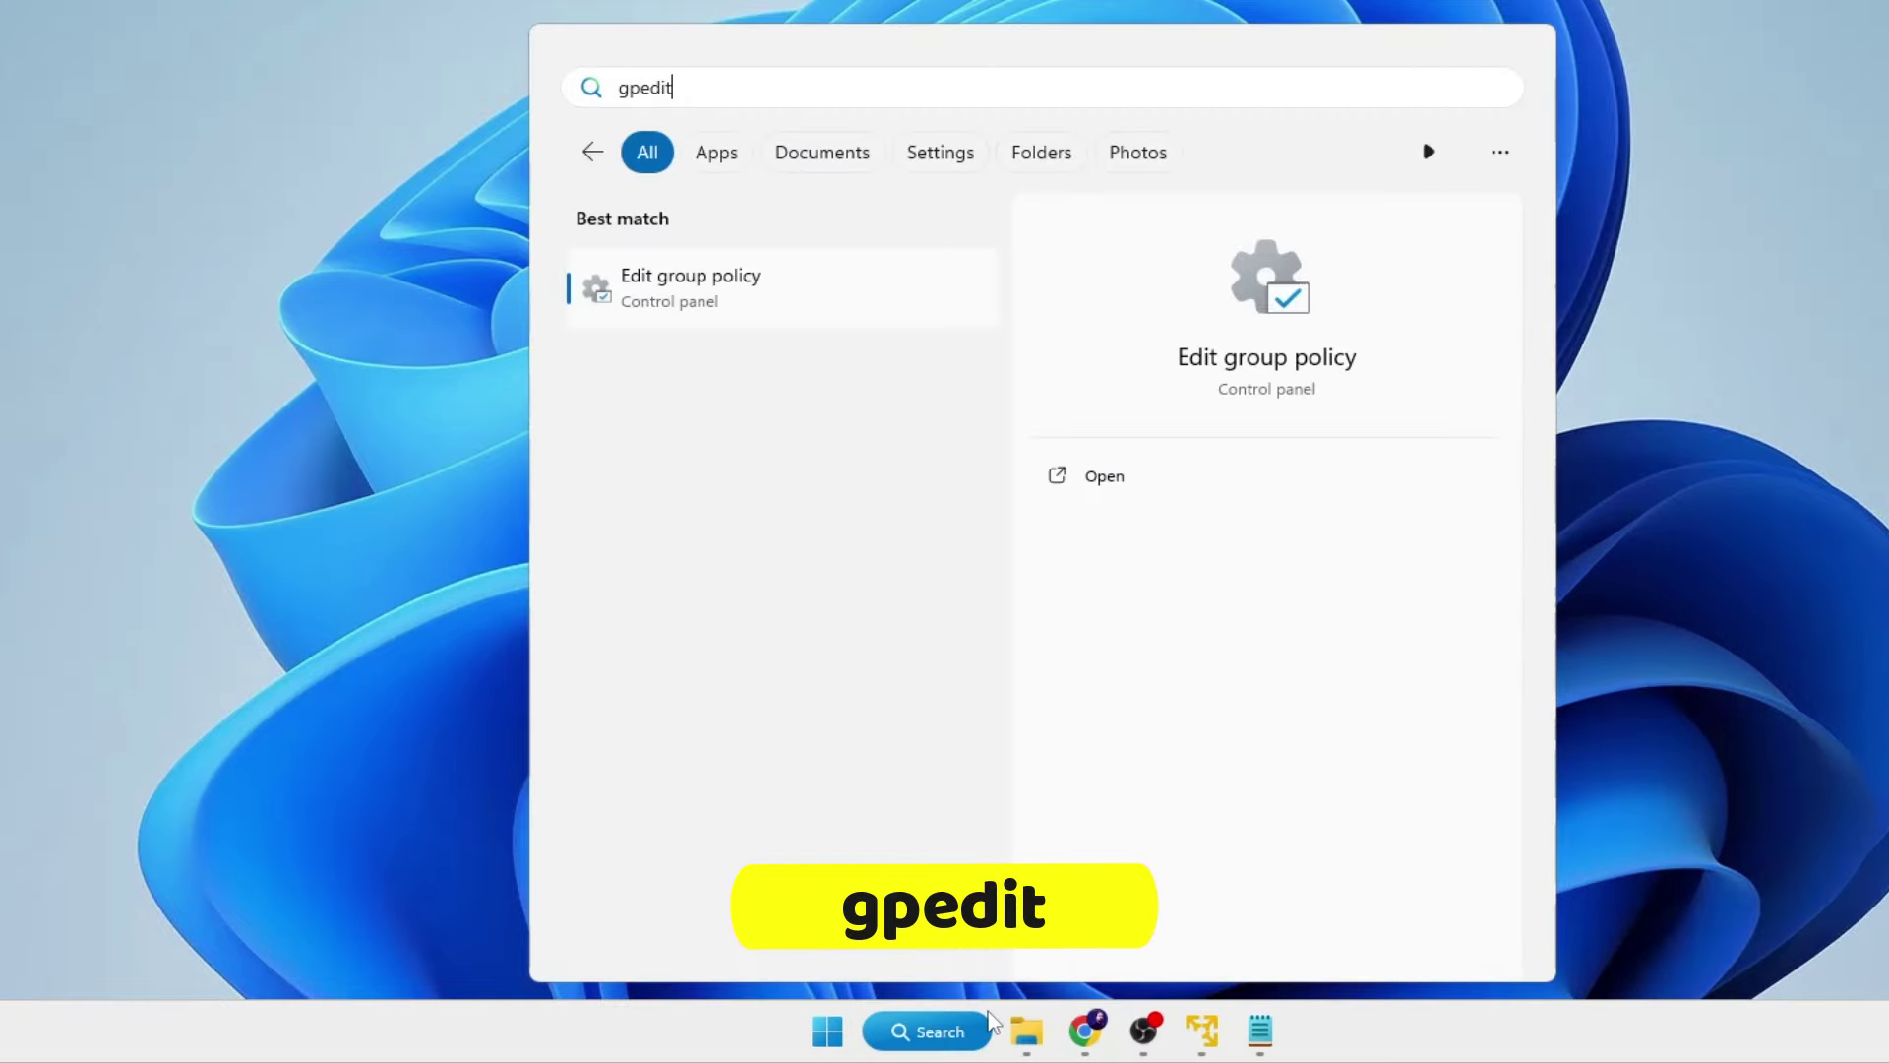
left_click(730, 295)
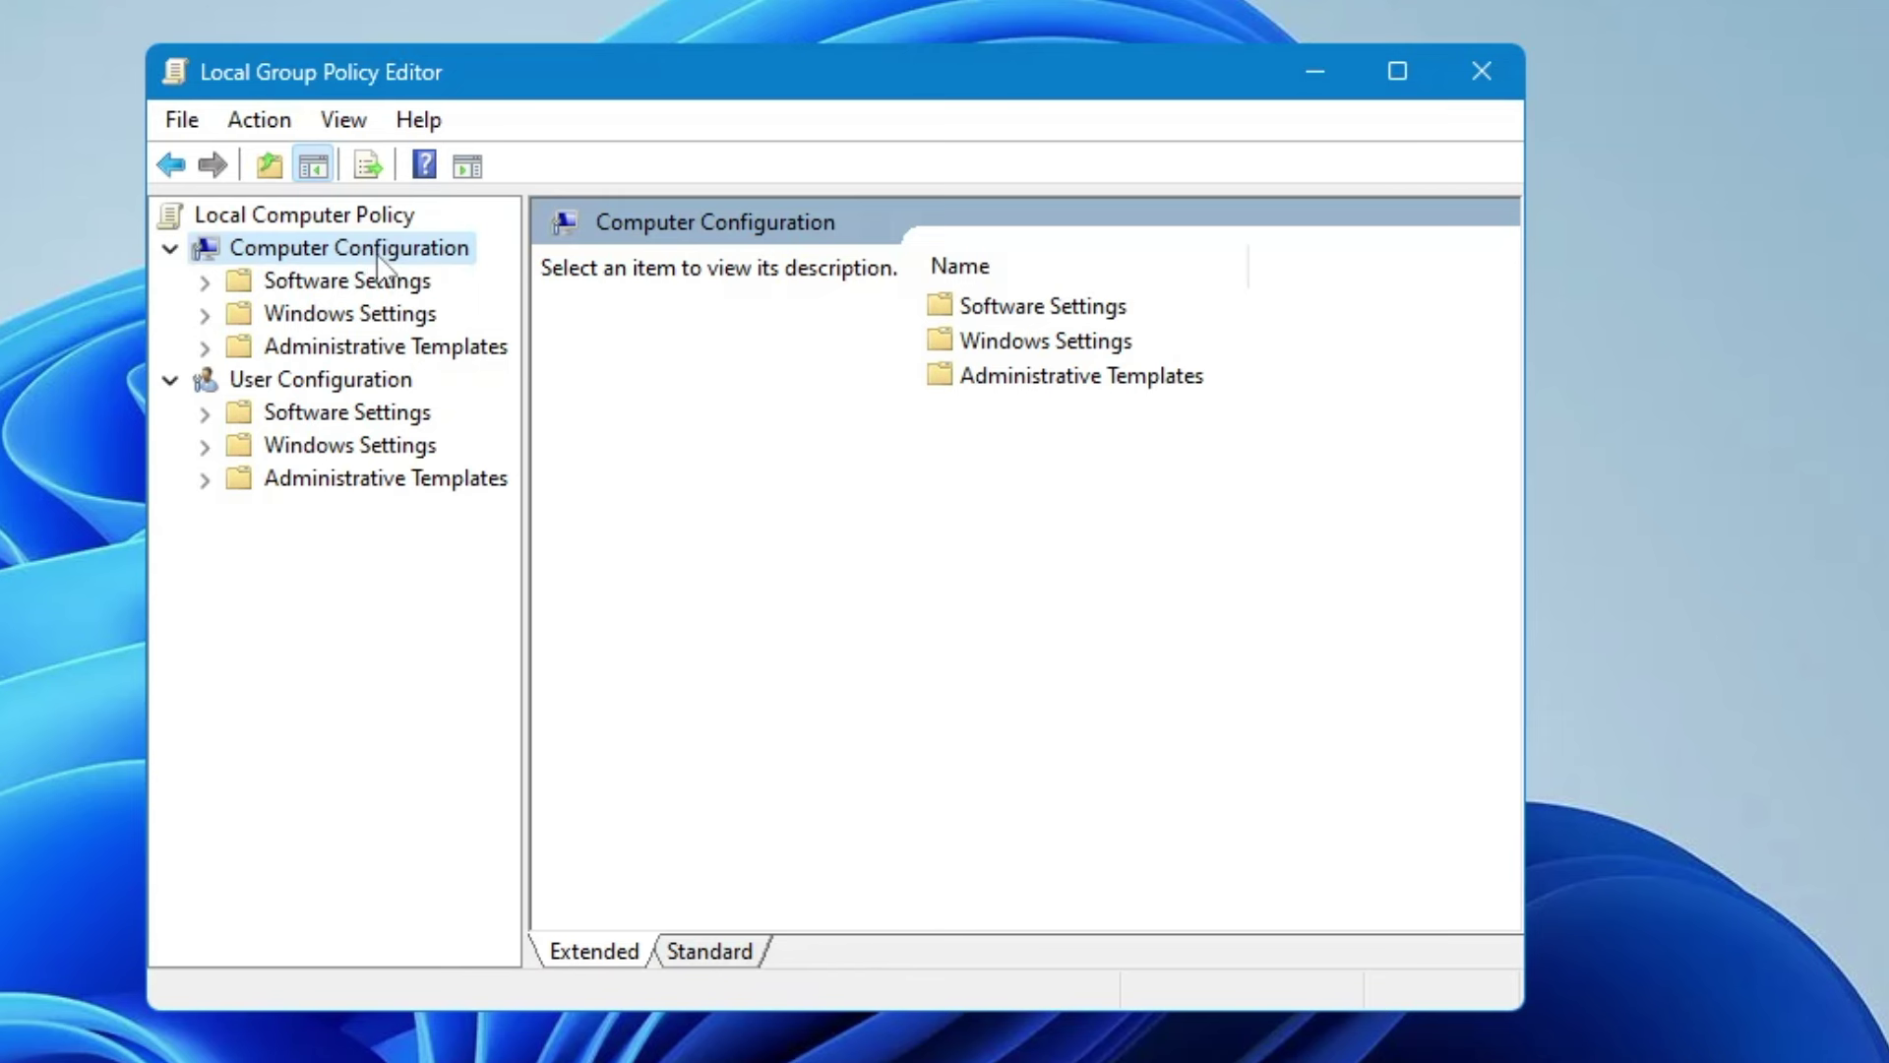
Open the Power Throttling Settings folder within Power Management in the System administrative templates of Computer Configuration.
double_click(363, 347)
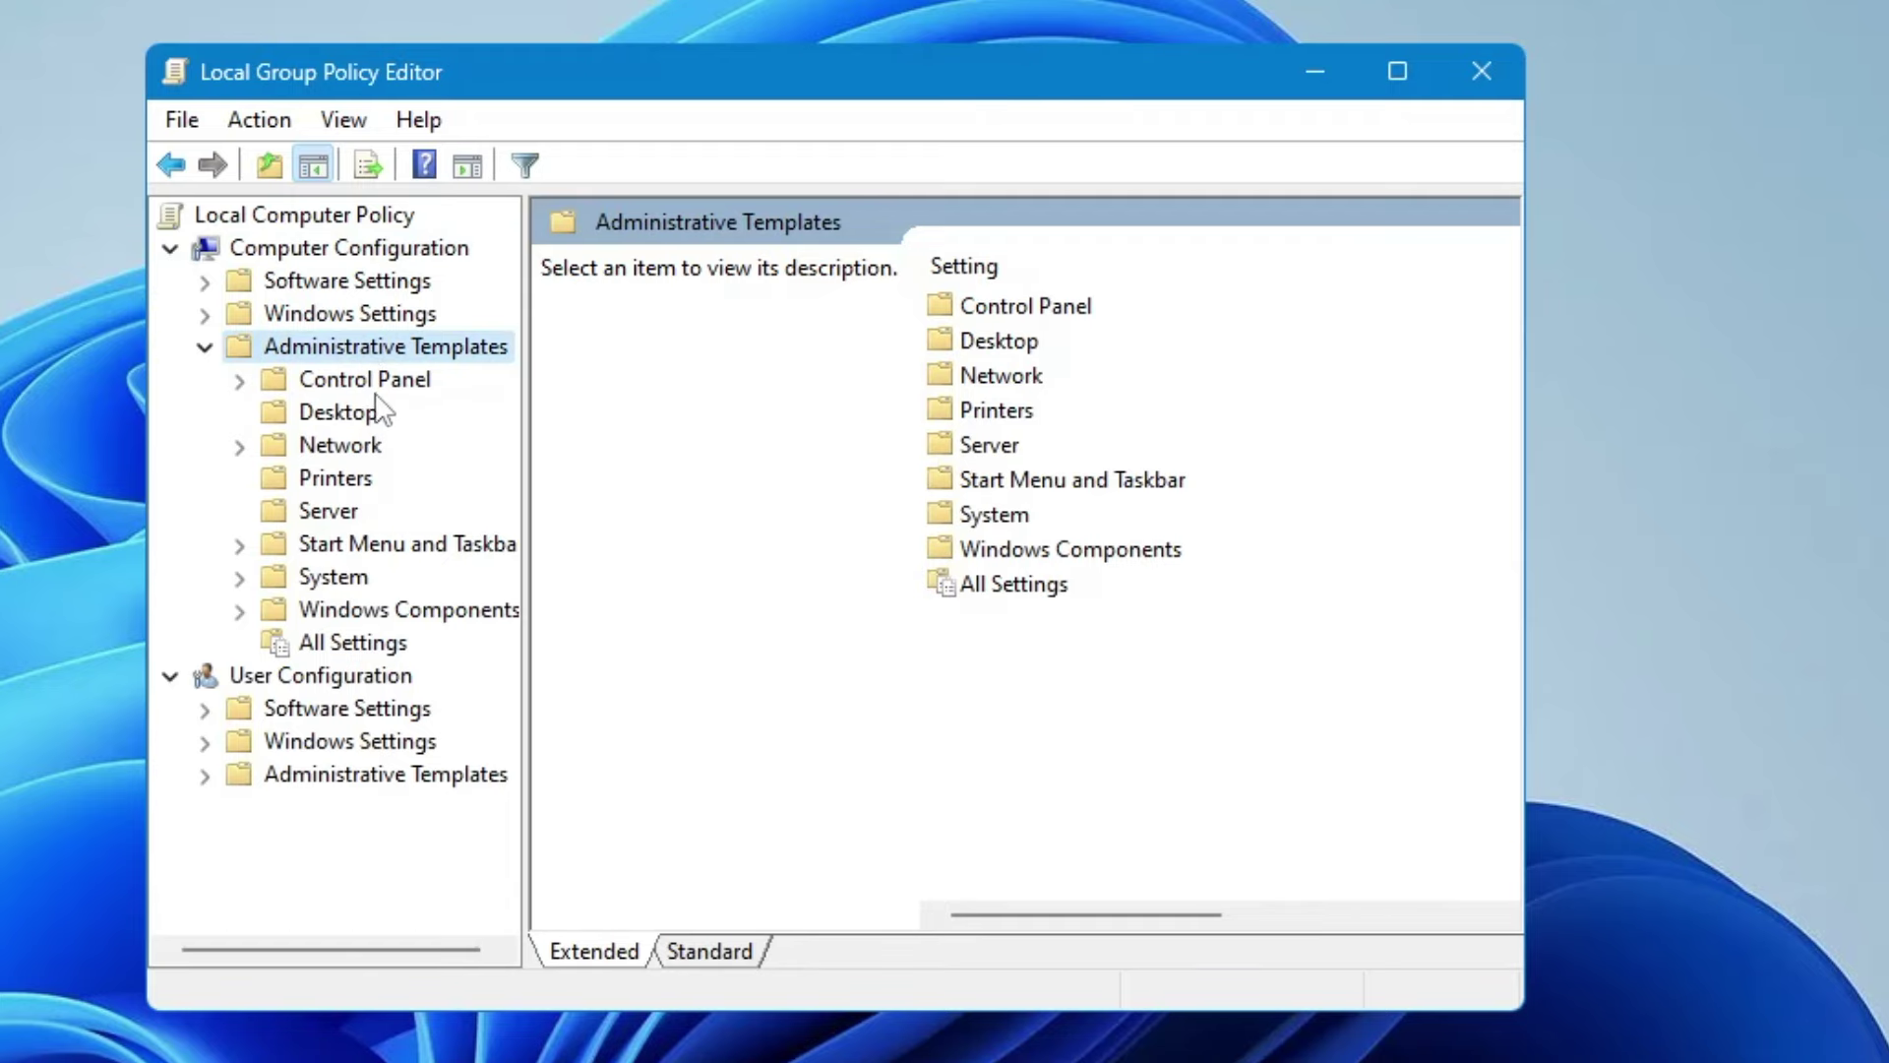
left_click(330, 581)
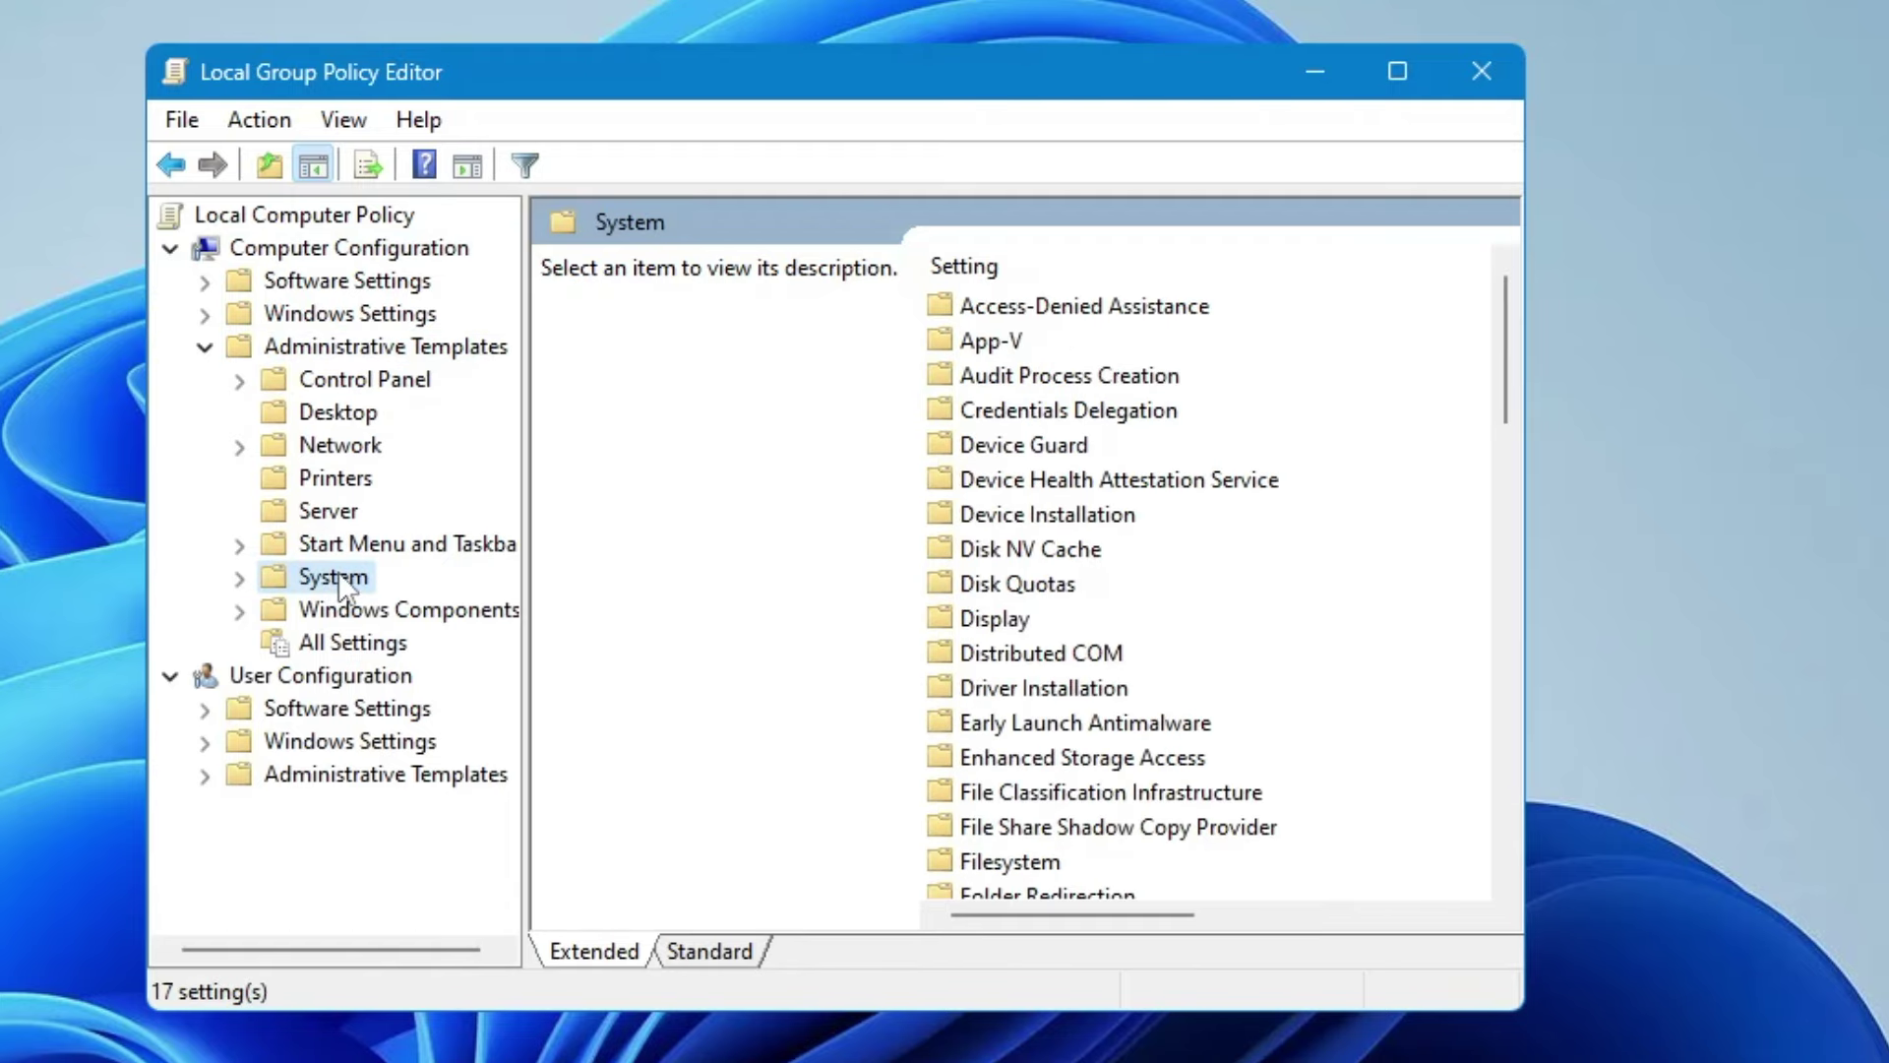
double_click(342, 579)
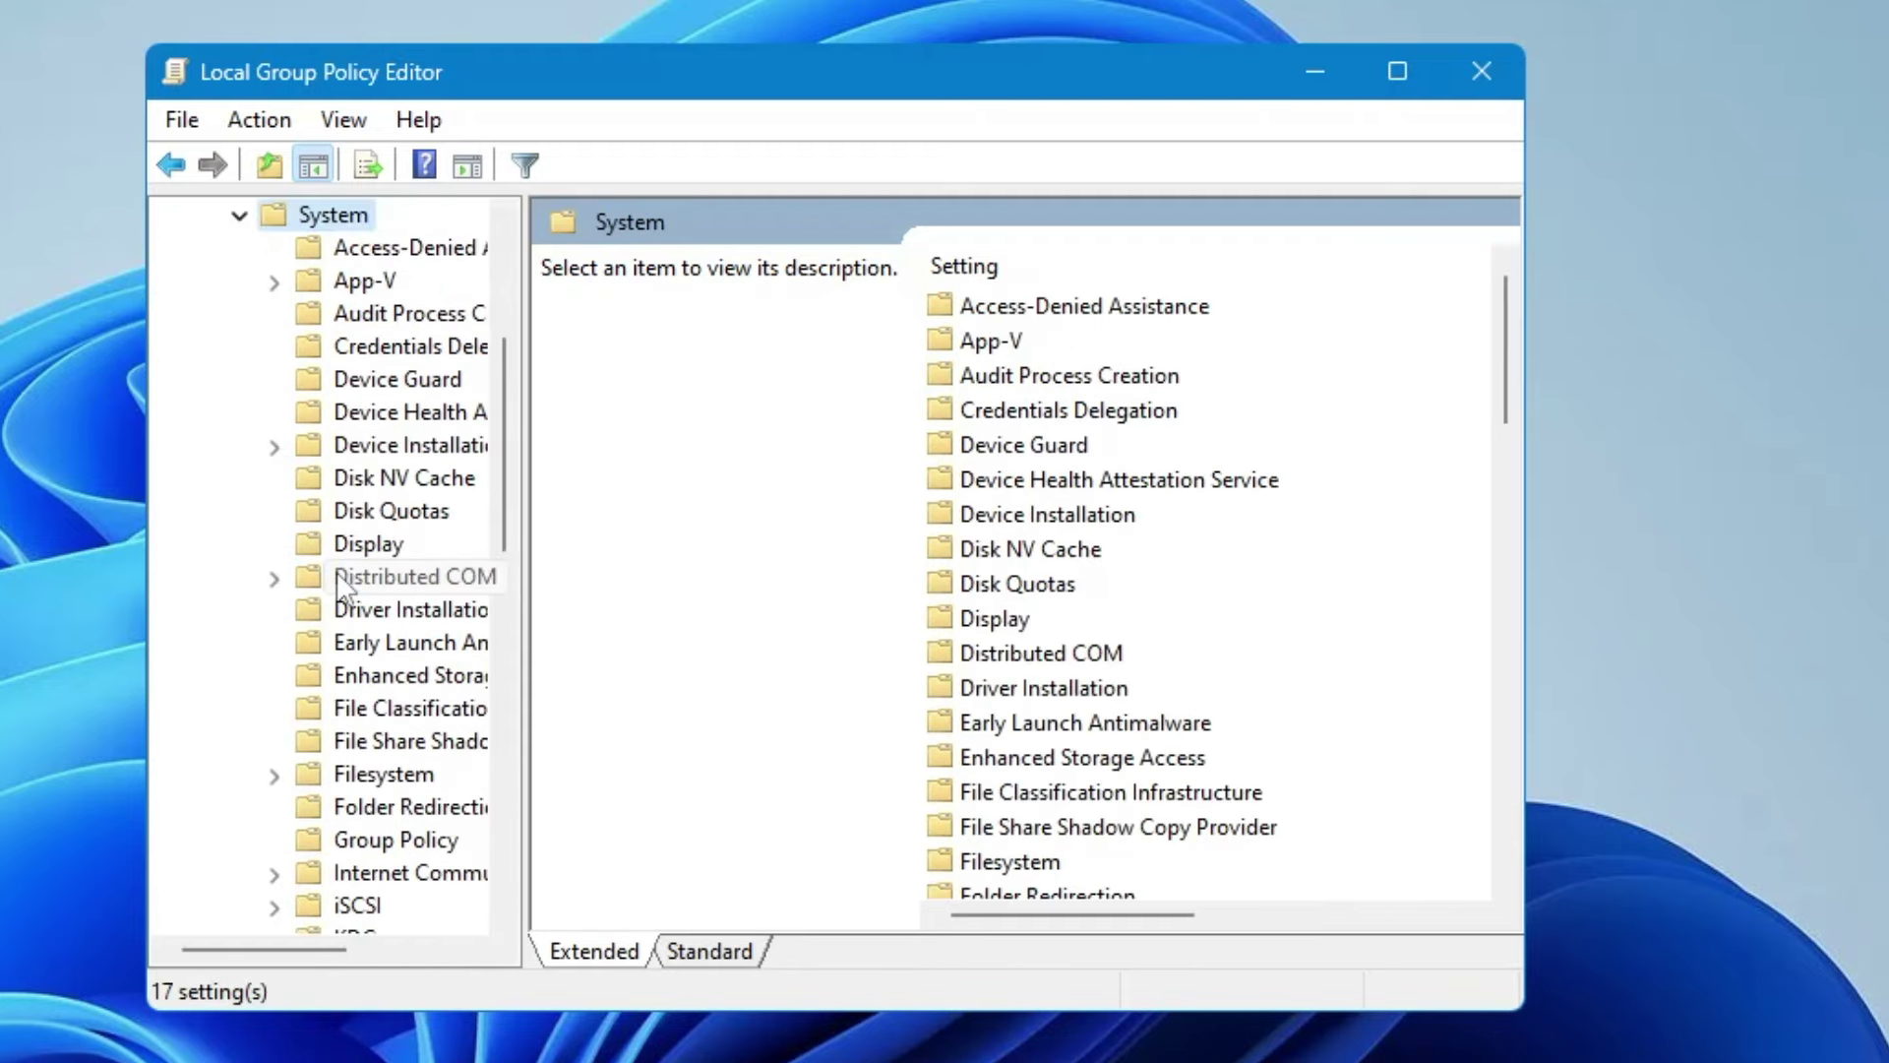
left_click(394, 553)
key("p")
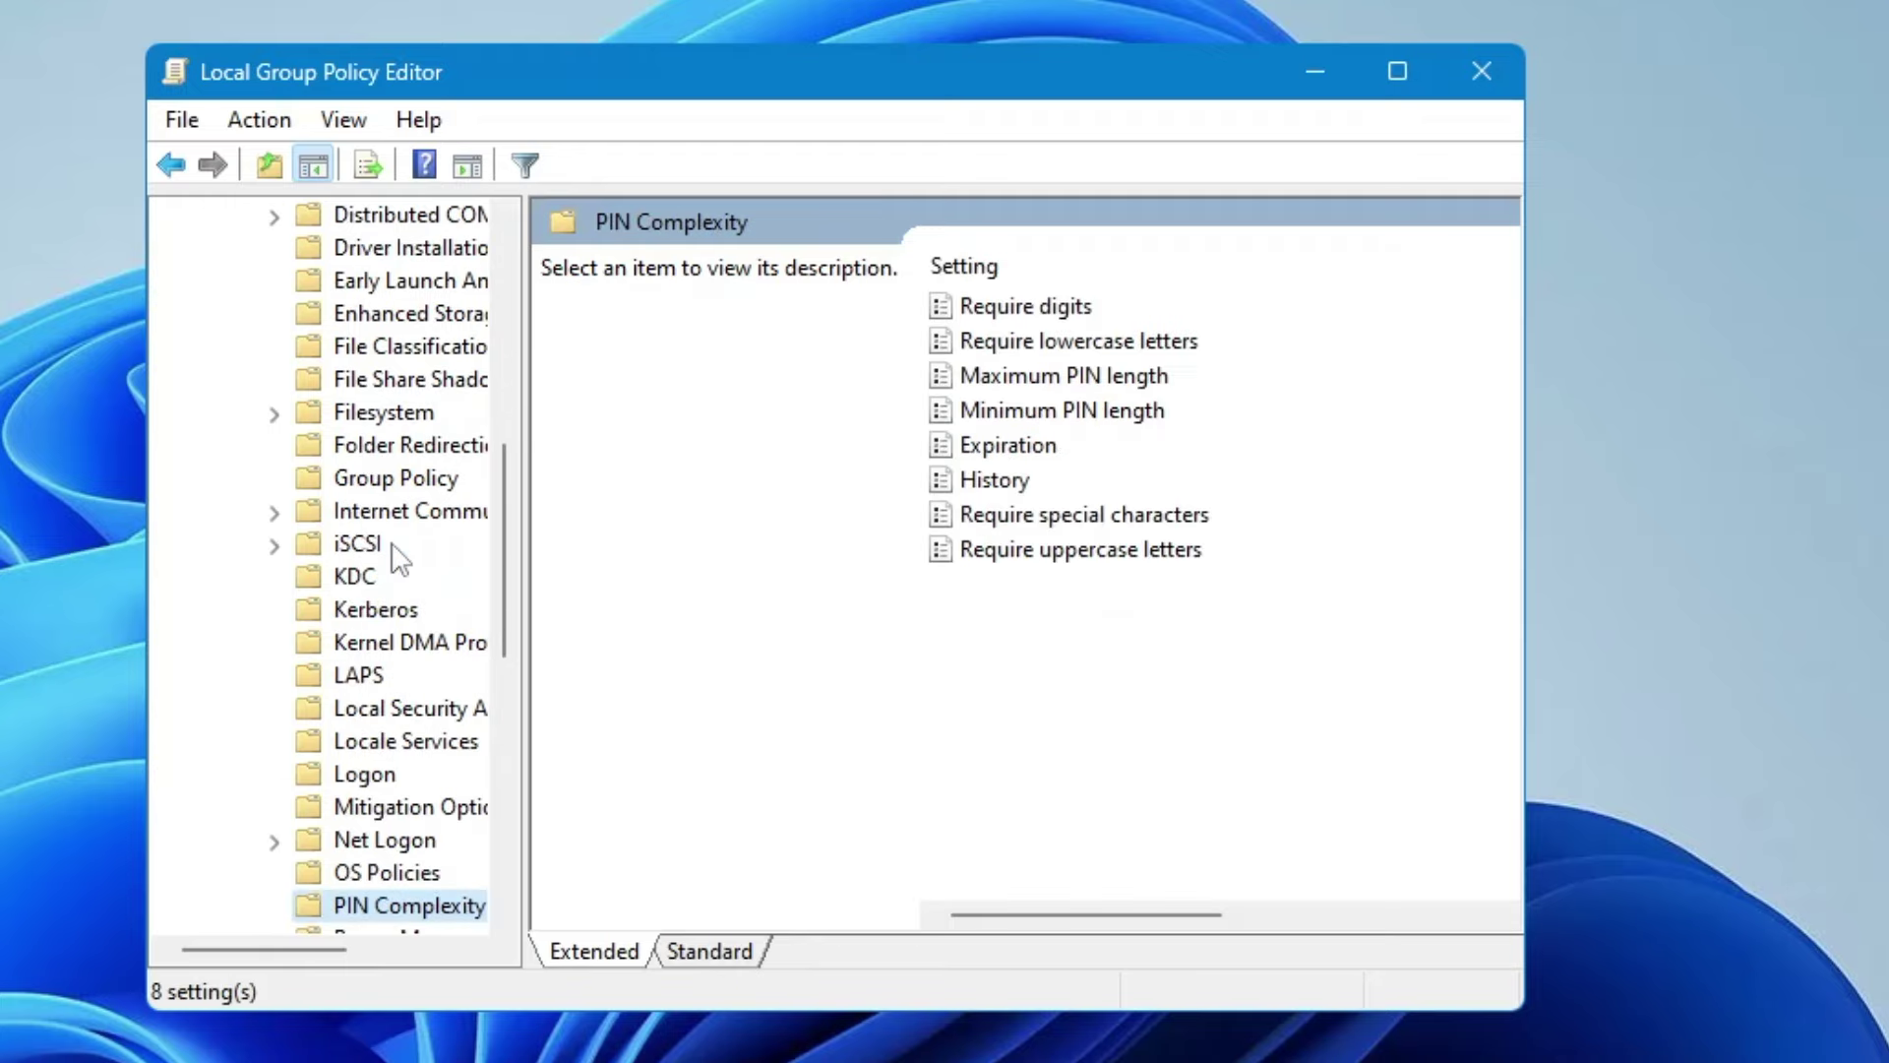
scroll(392, 552, "down", 3)
left_click_drag(298, 949, 348, 949)
left_click(321, 650)
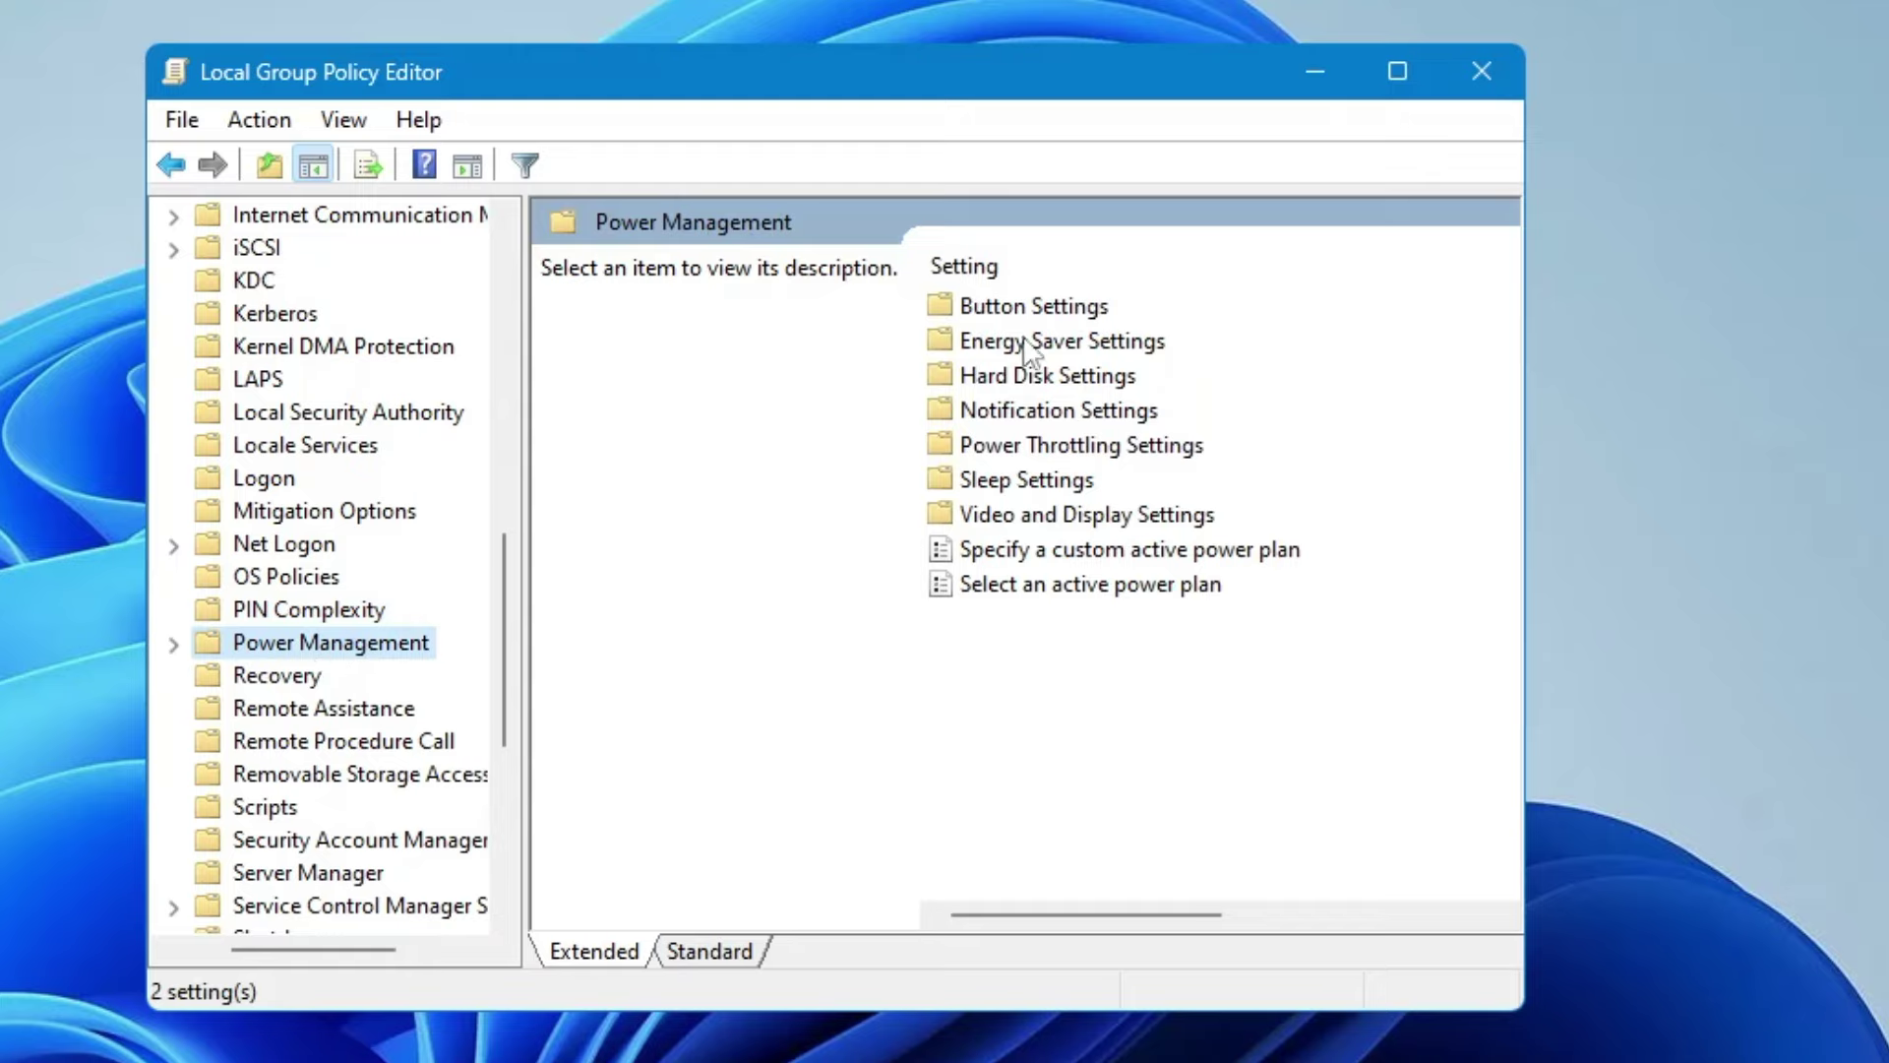
left_click(1027, 451)
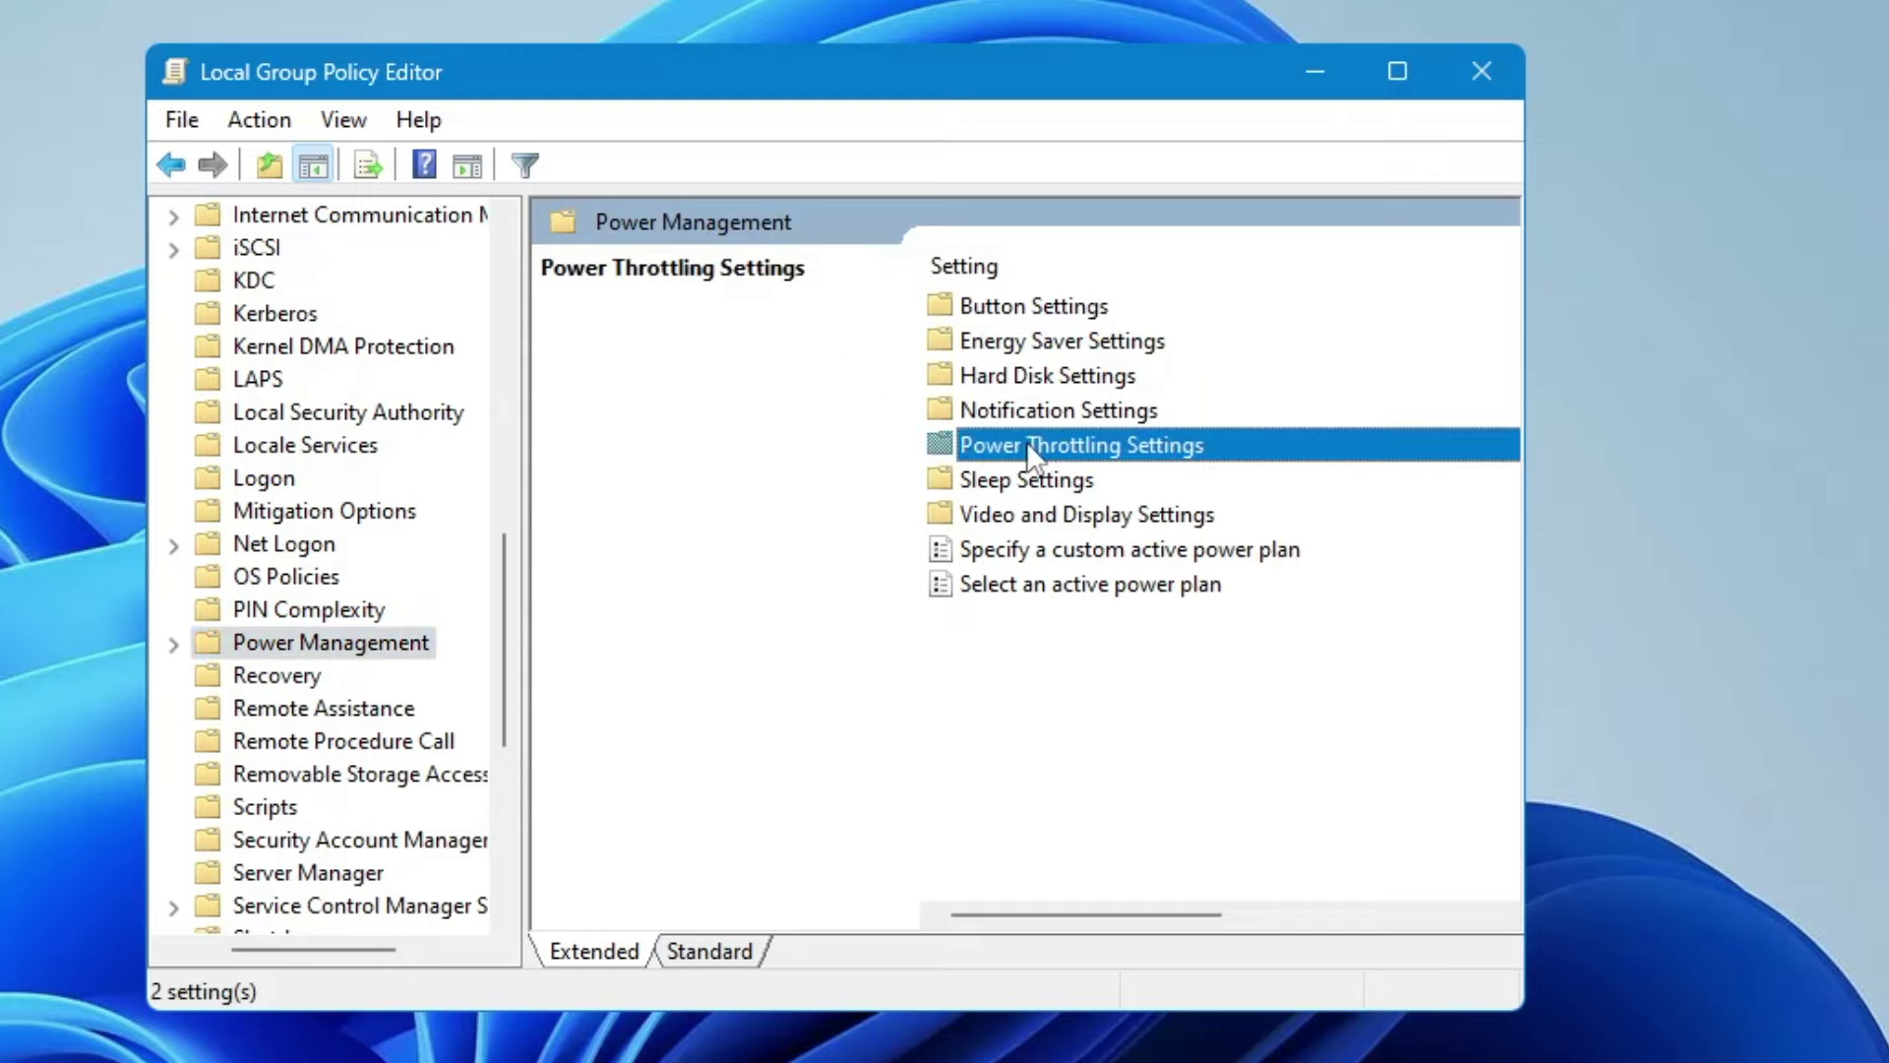
double_click(1161, 445)
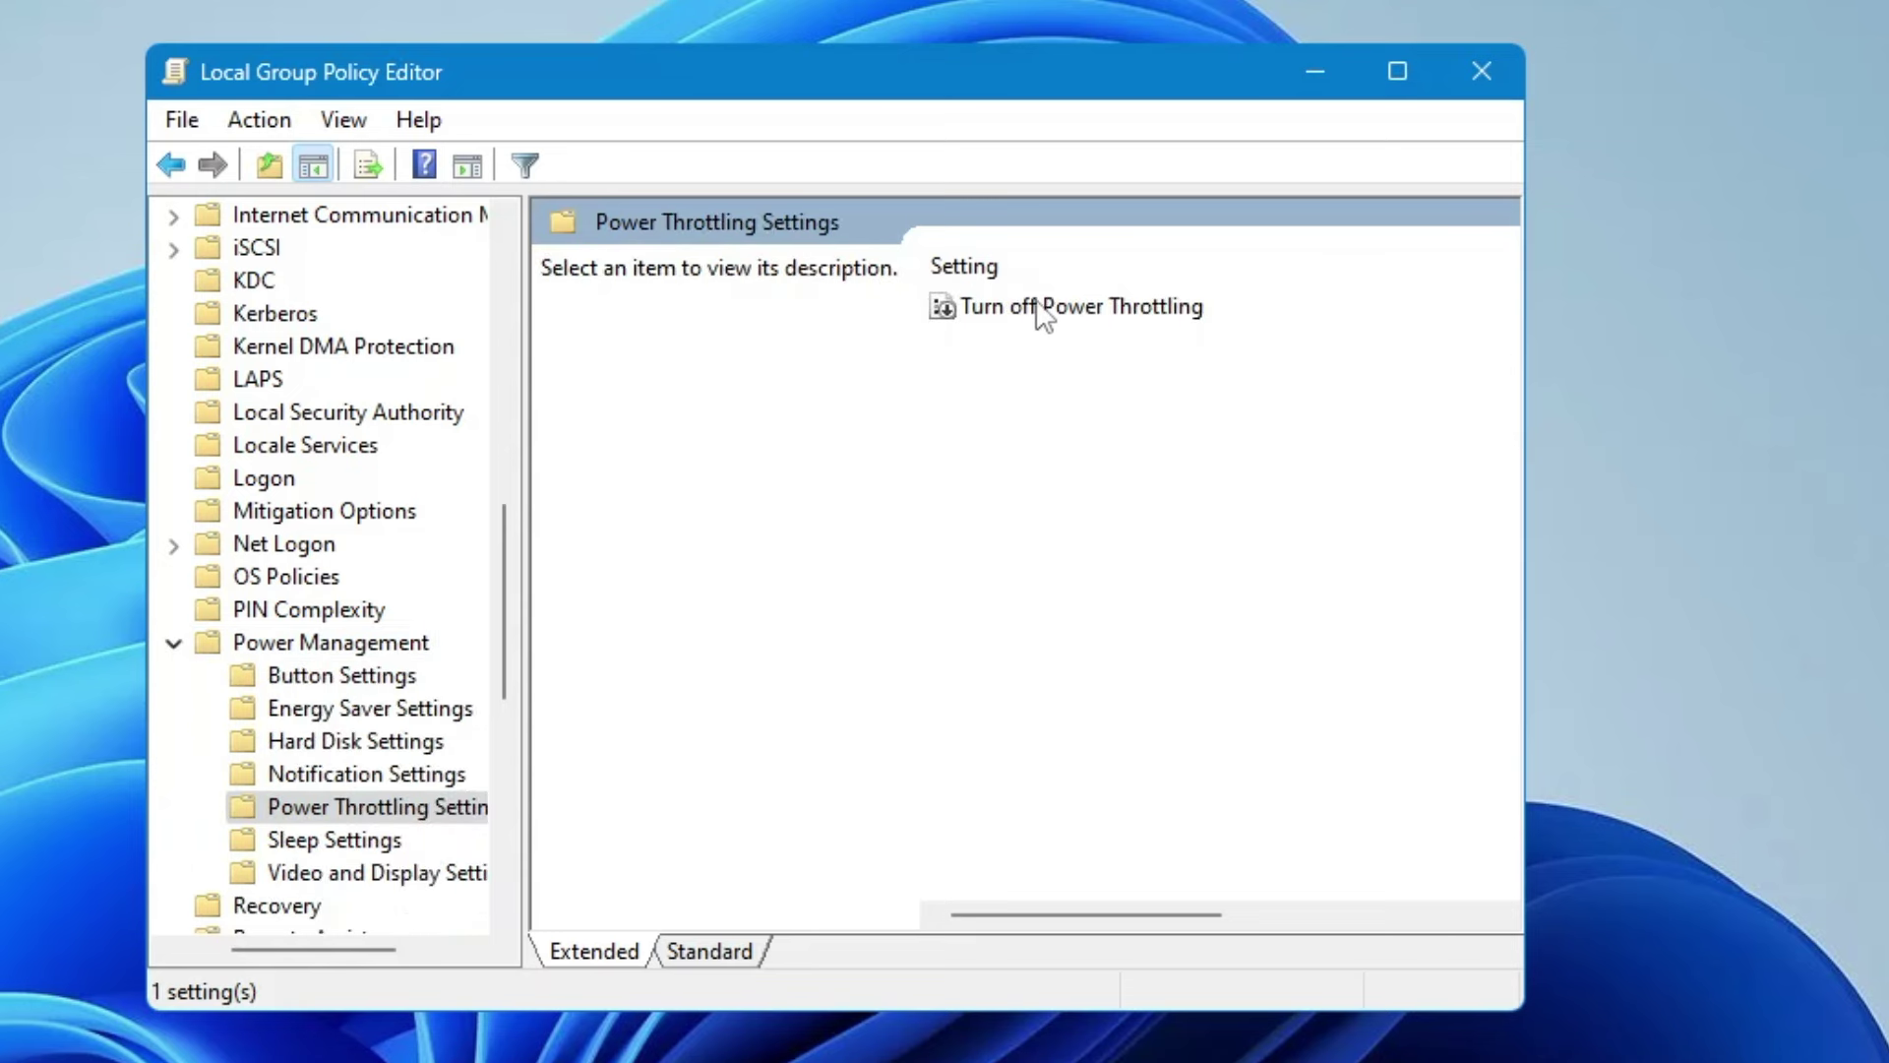
Set the Turn off Power Throttling policy to Enabled and close the Local Group Policy Editor.
left_click(1120, 308)
double_click(1116, 310)
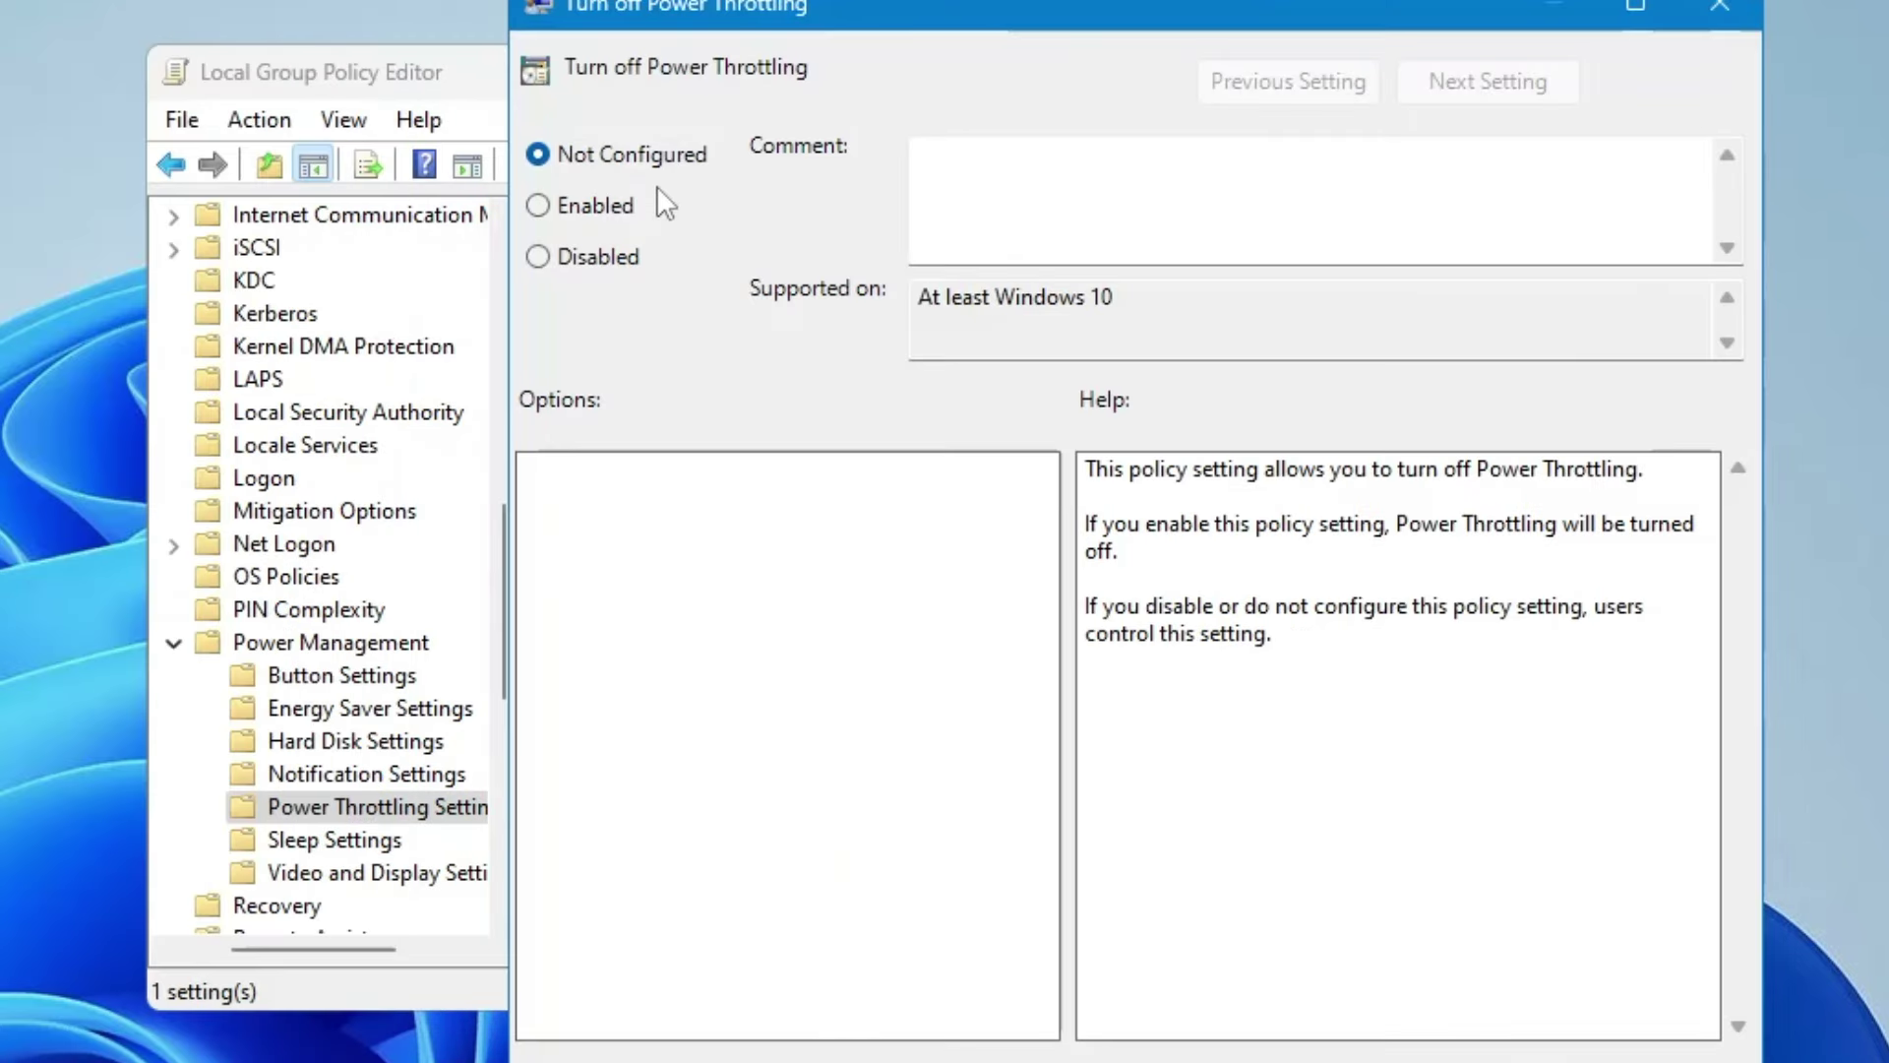
left_click(539, 205)
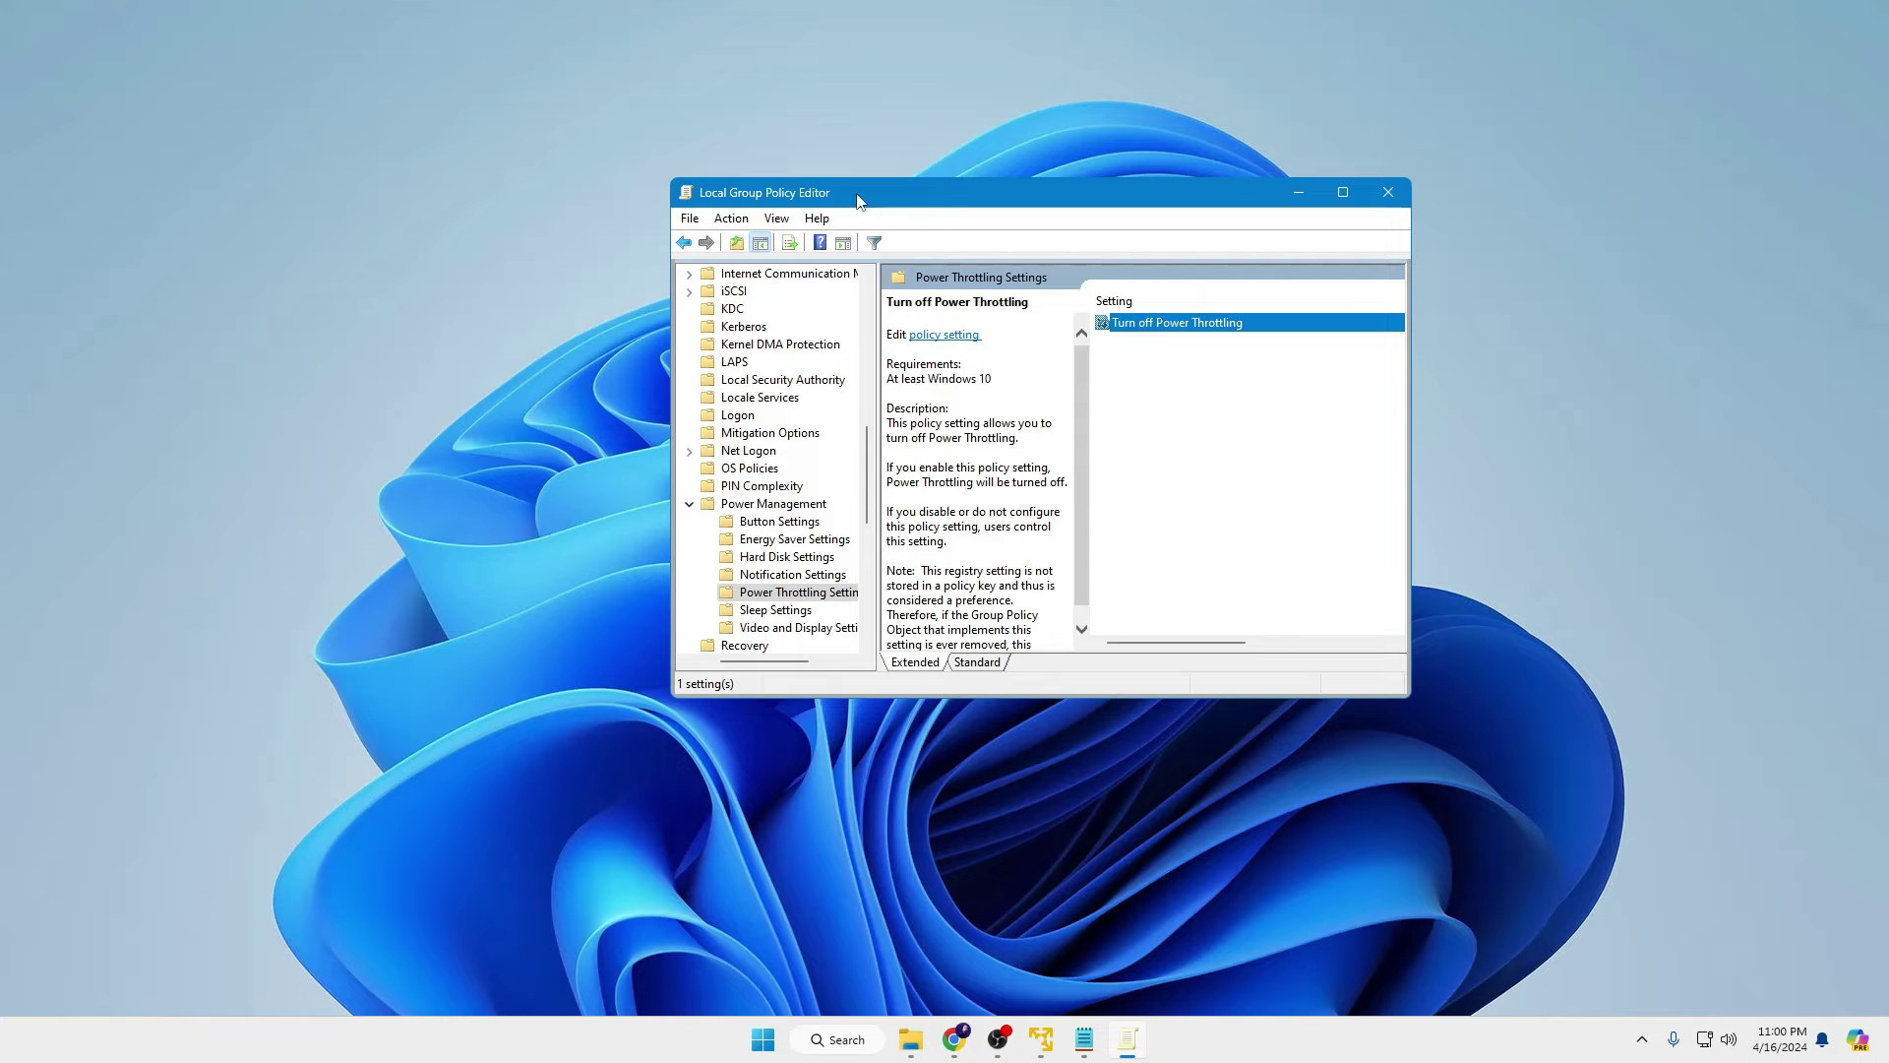
key("alt+F4")
Search Windows for "performance" and open Performance Monitor.
left_click(898, 1039)
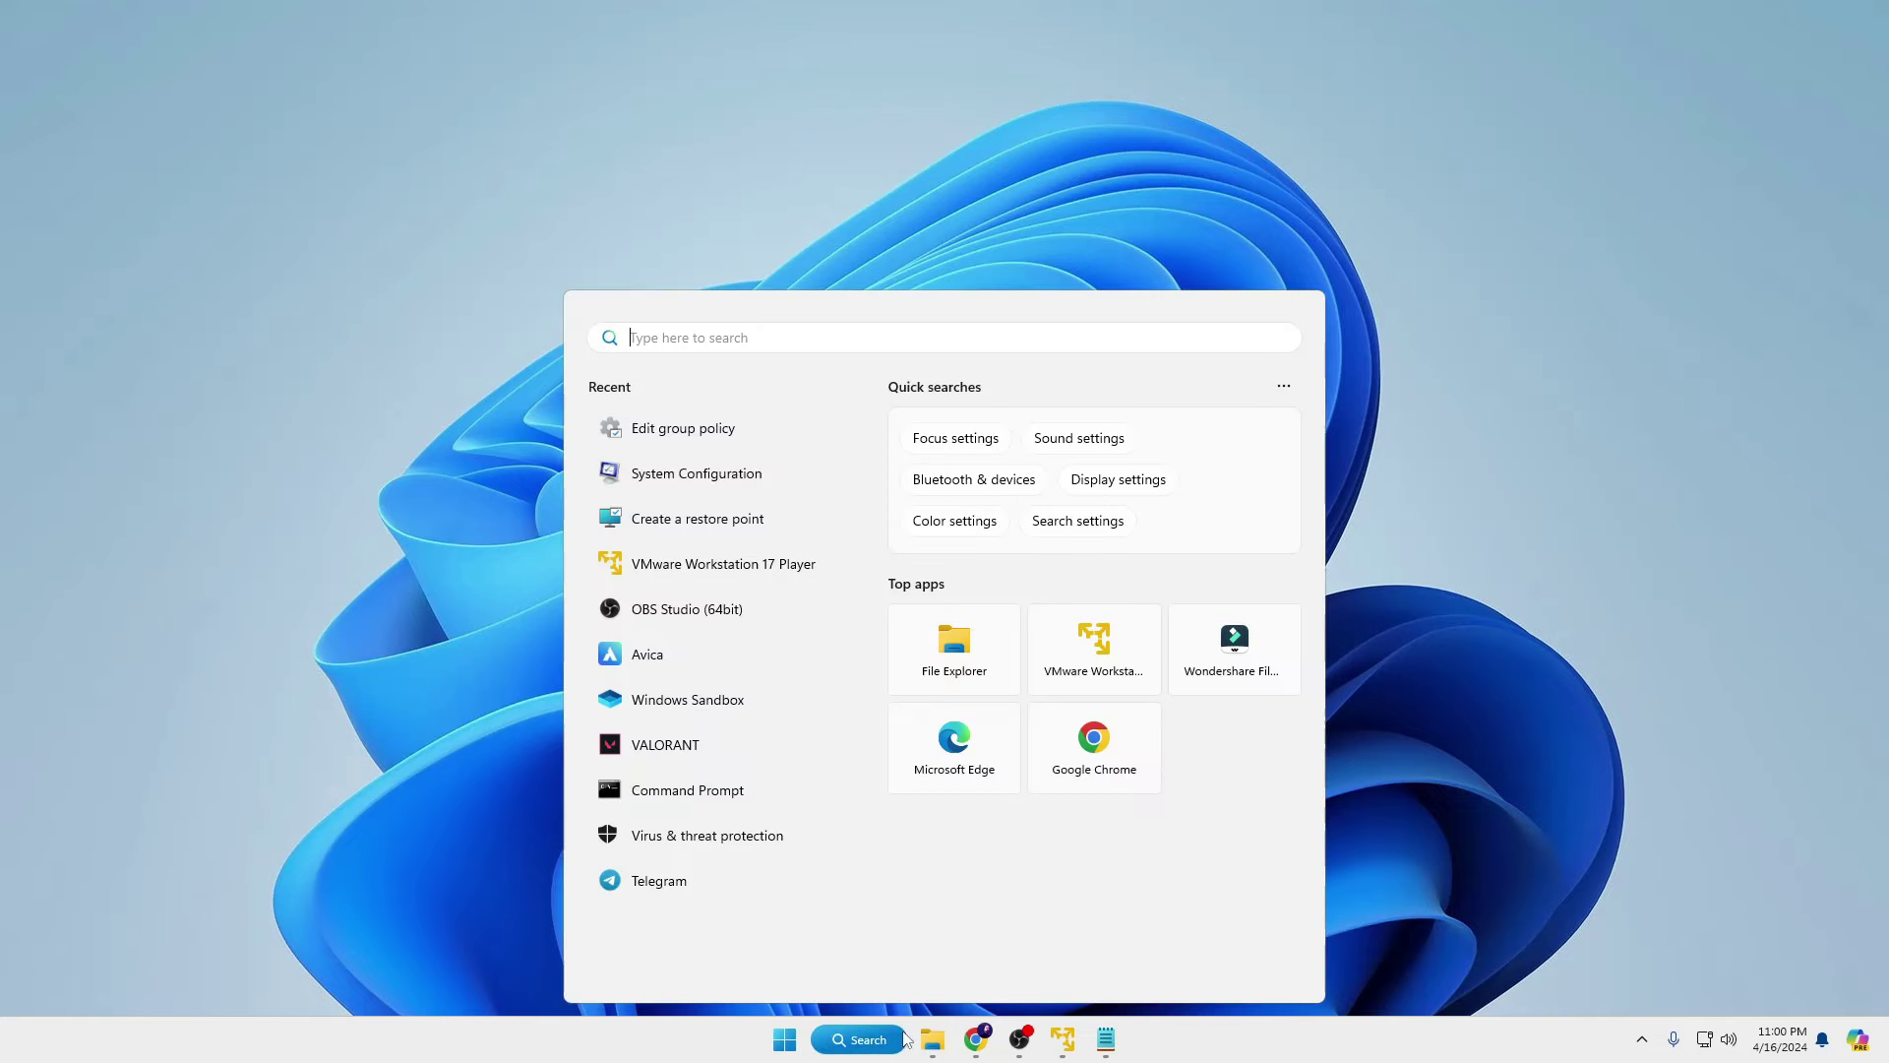
mouse_move(921, 1045)
type("perfor")
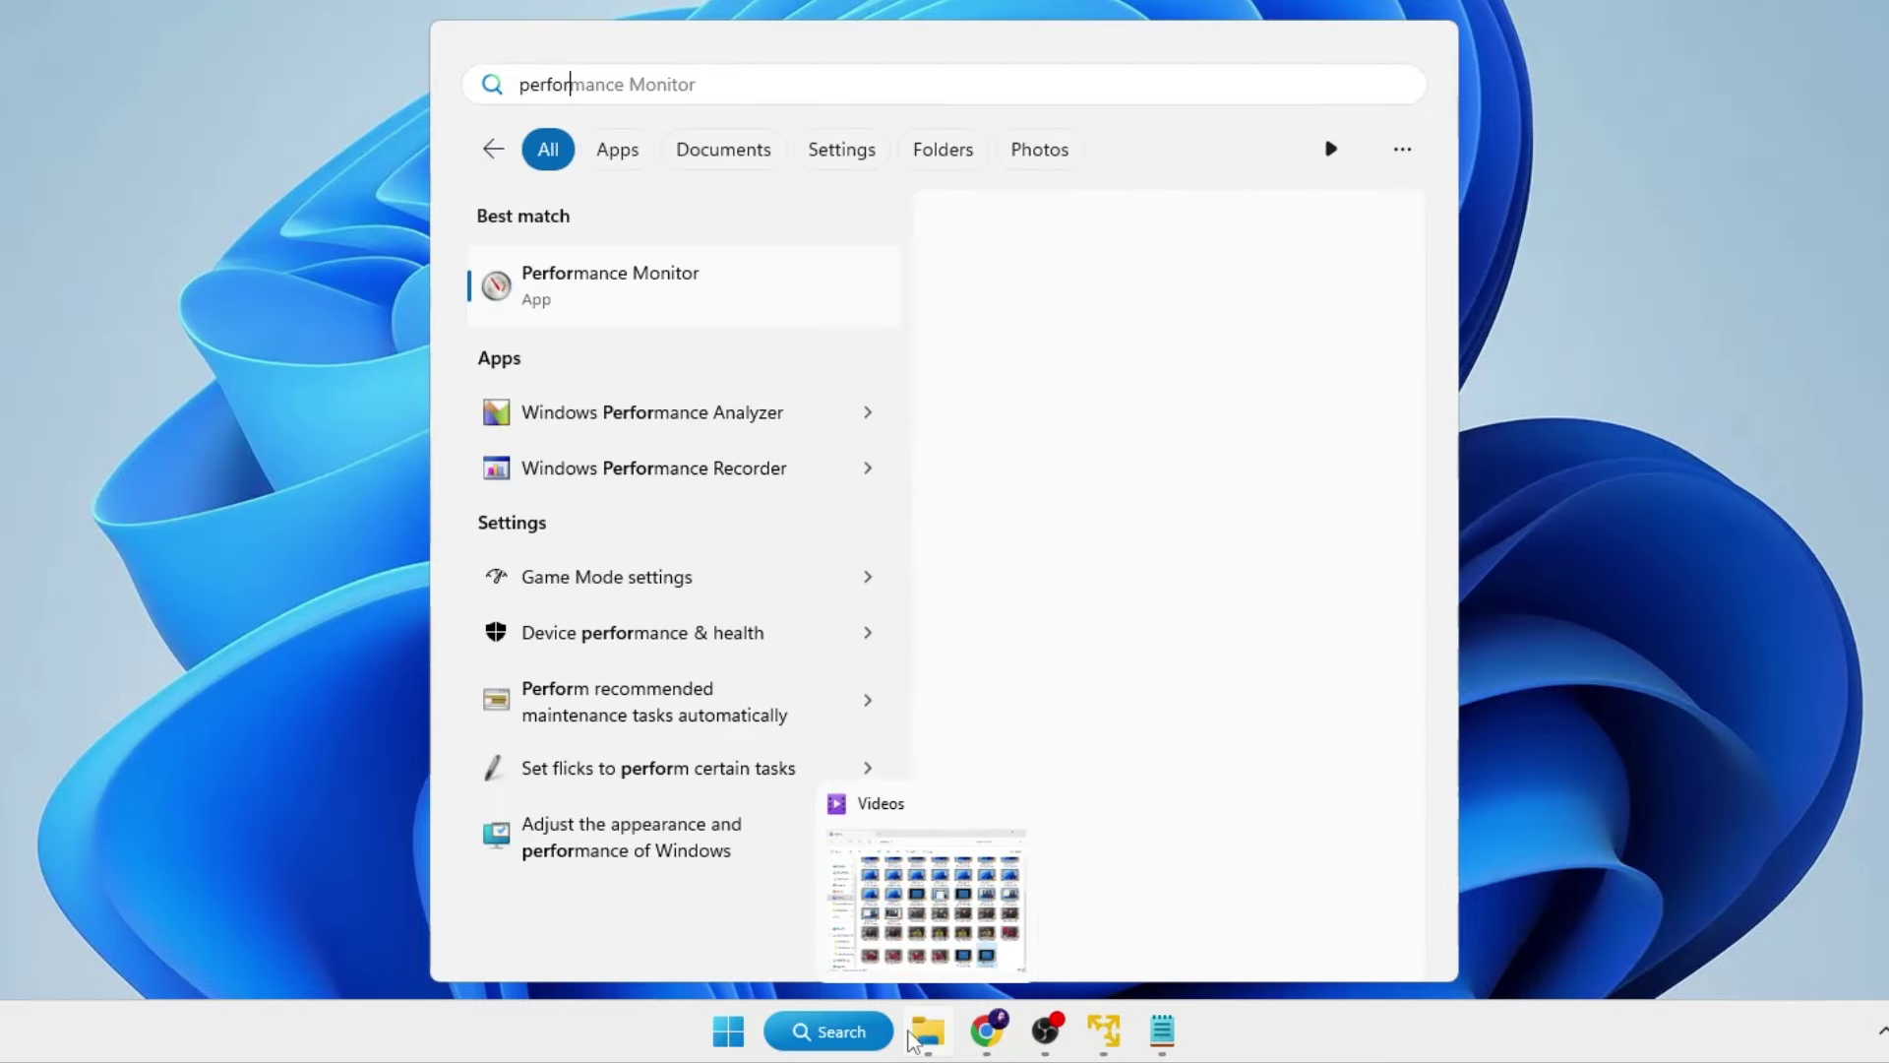
type("mance")
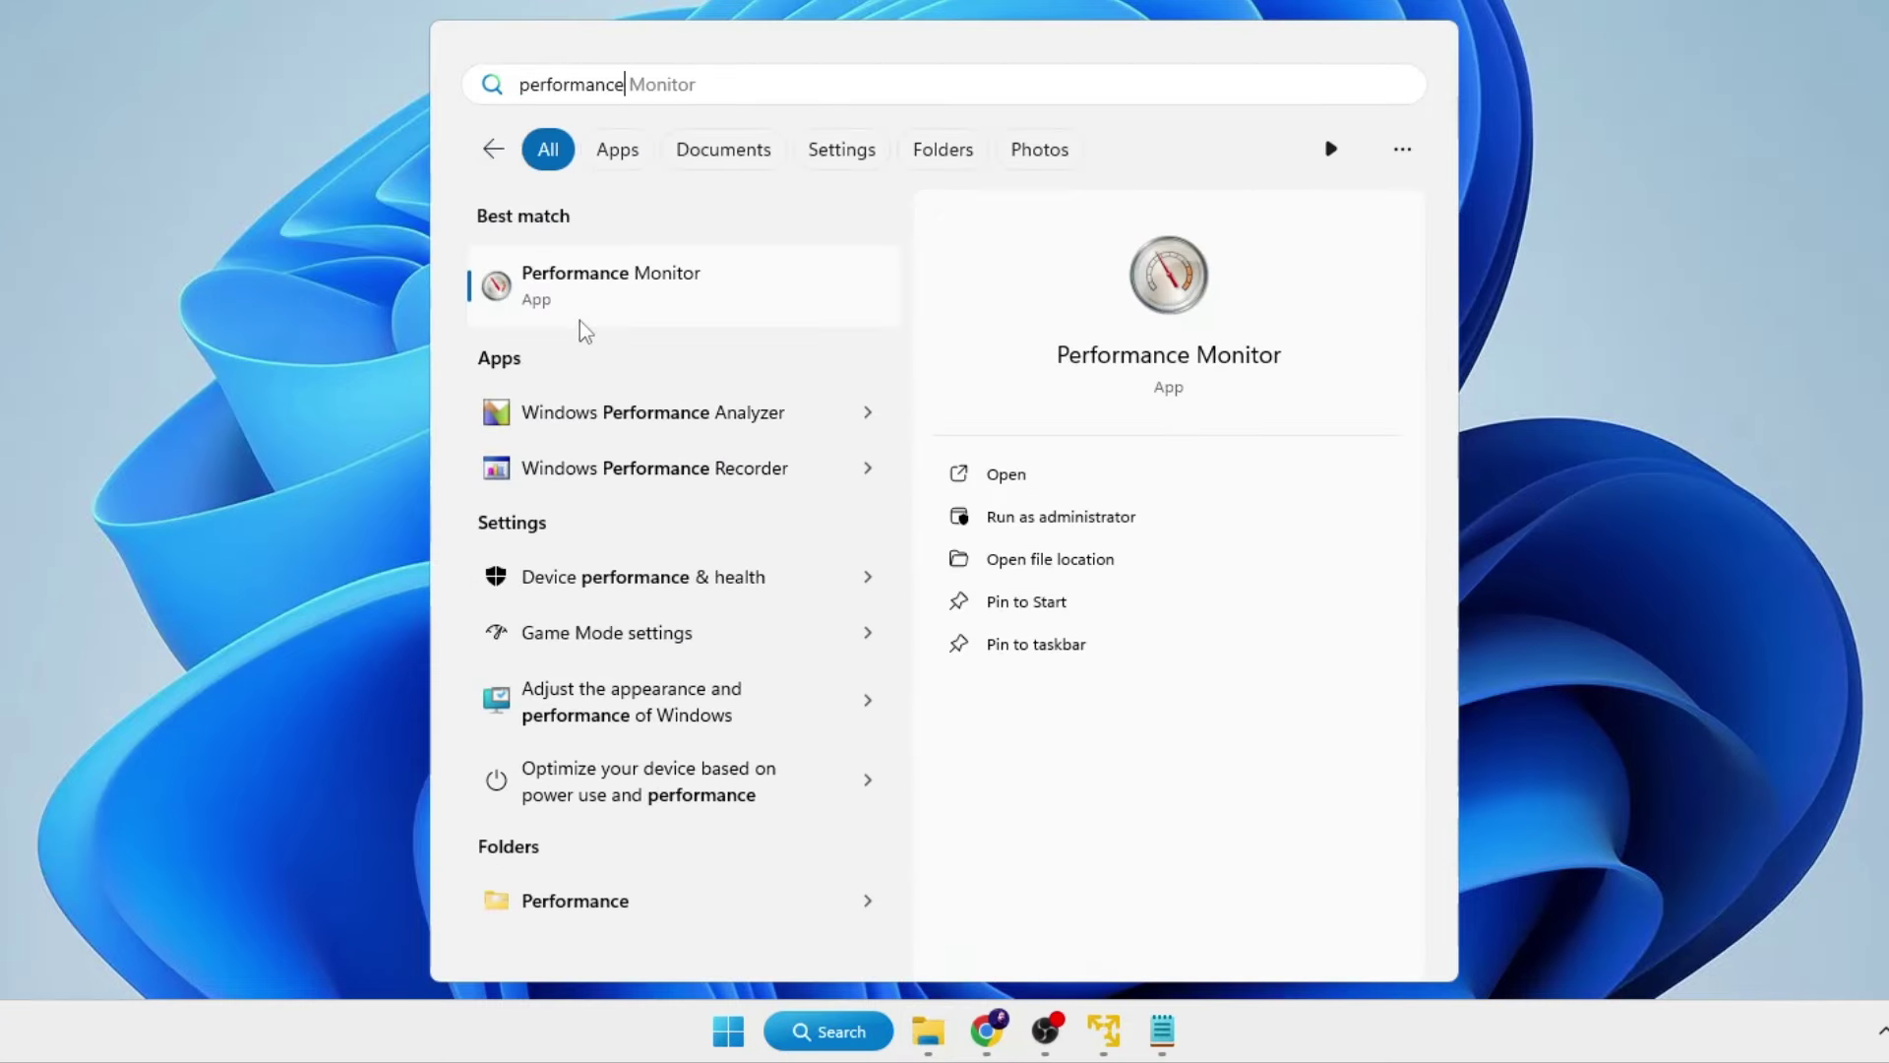
left_click(647, 285)
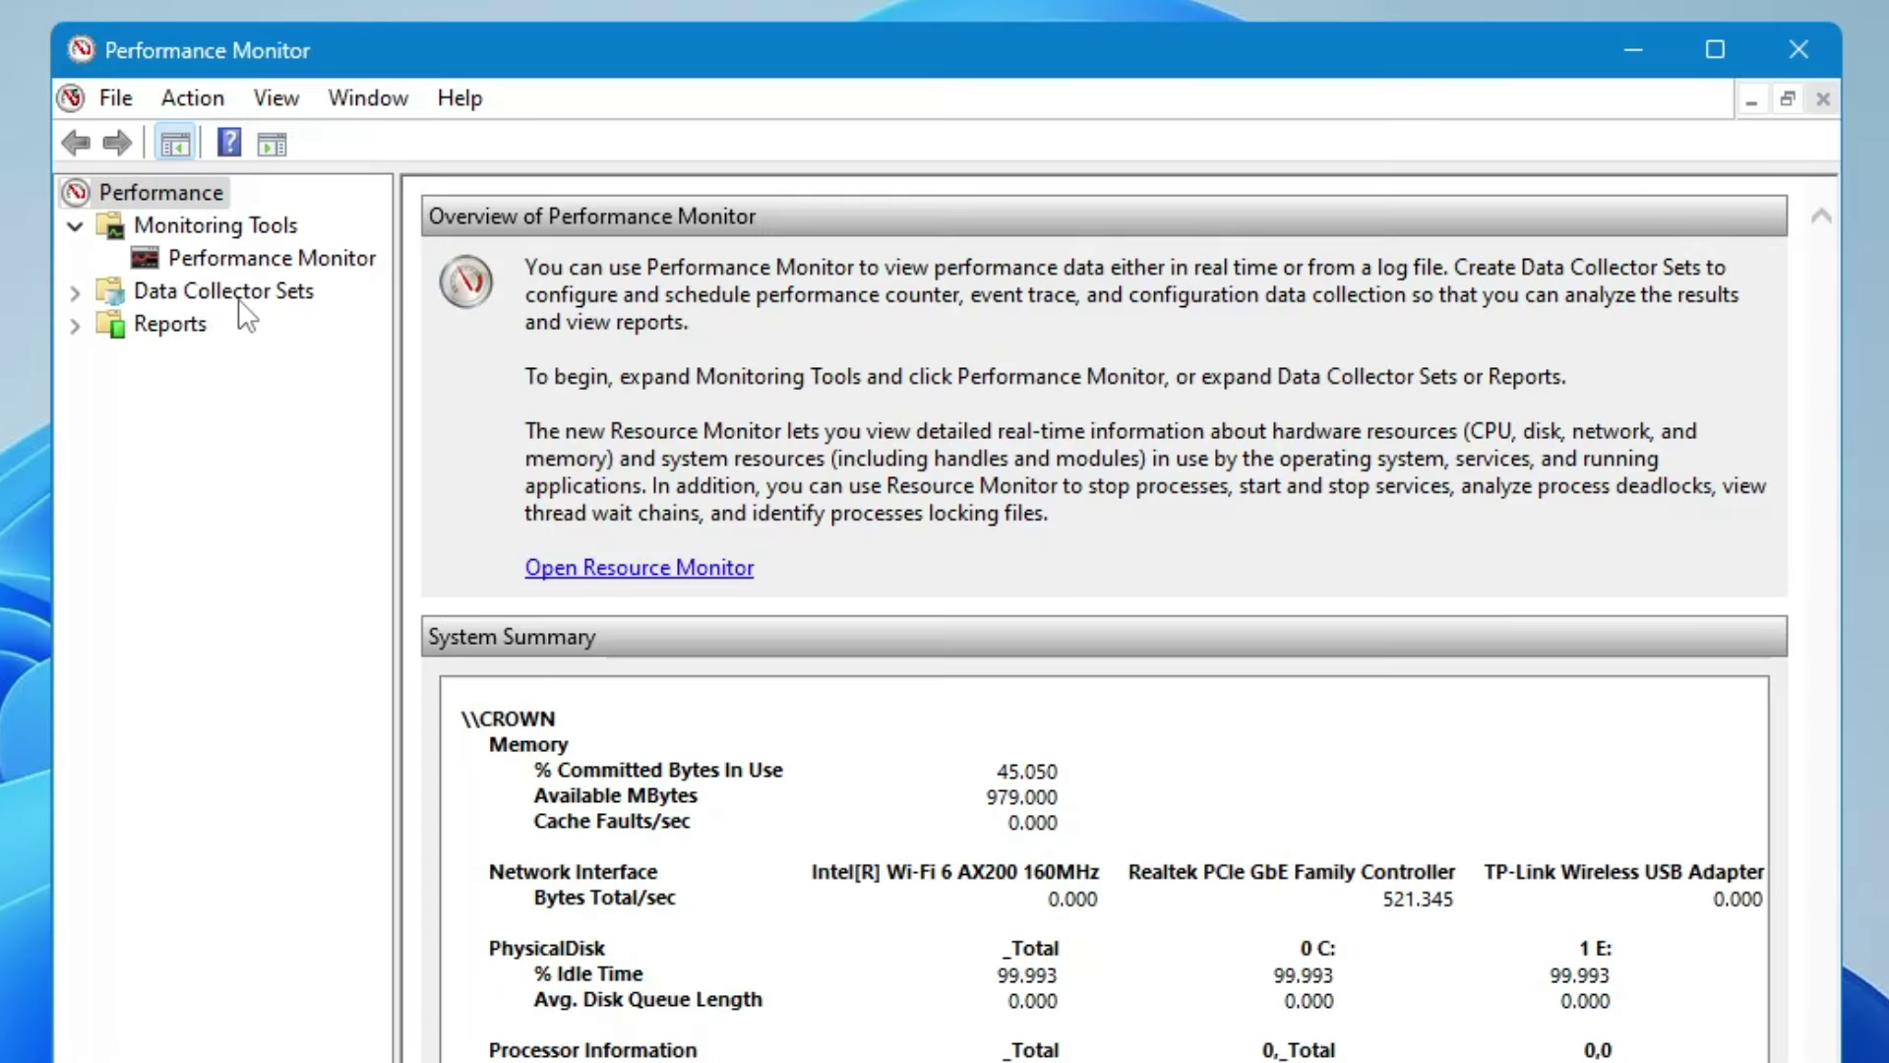
Start a new user-defined data collector set named "CPU Boost" with the Create manually (Advanced) option.
double_click(239, 295)
left_click(236, 322)
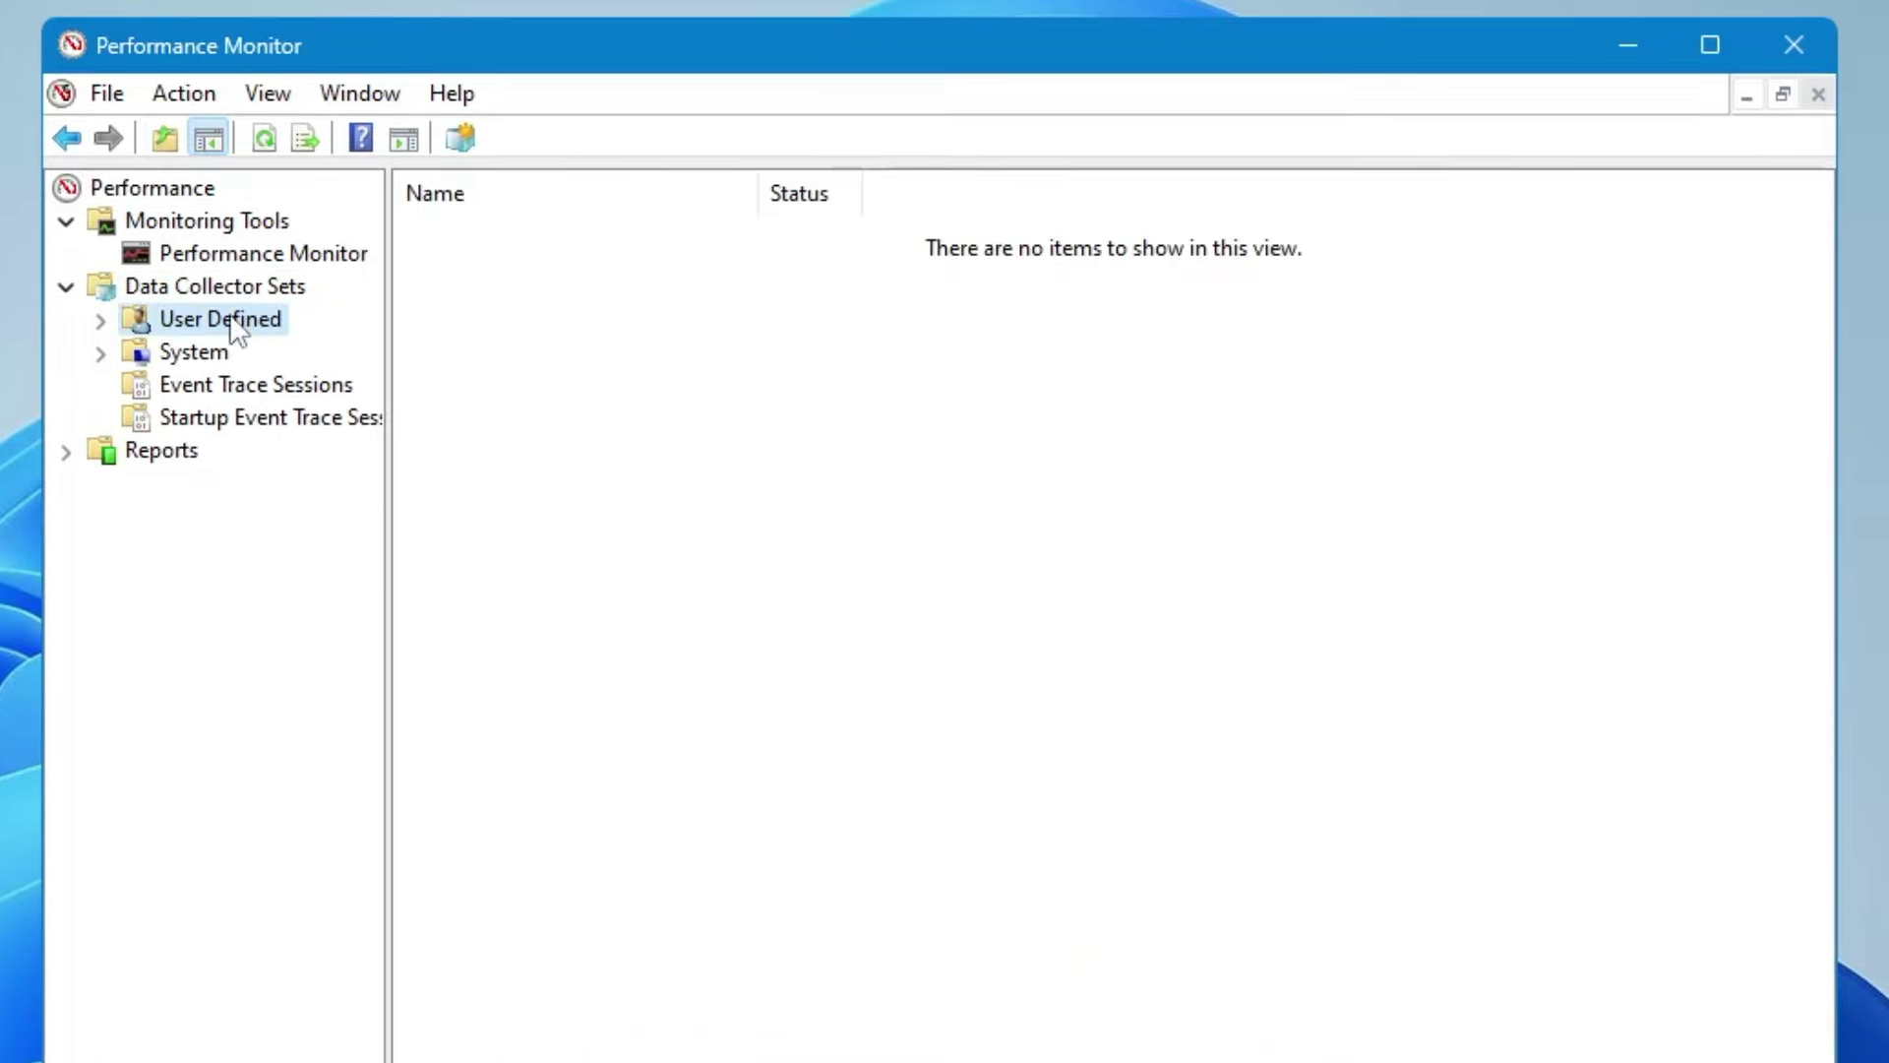
right_click(236, 326)
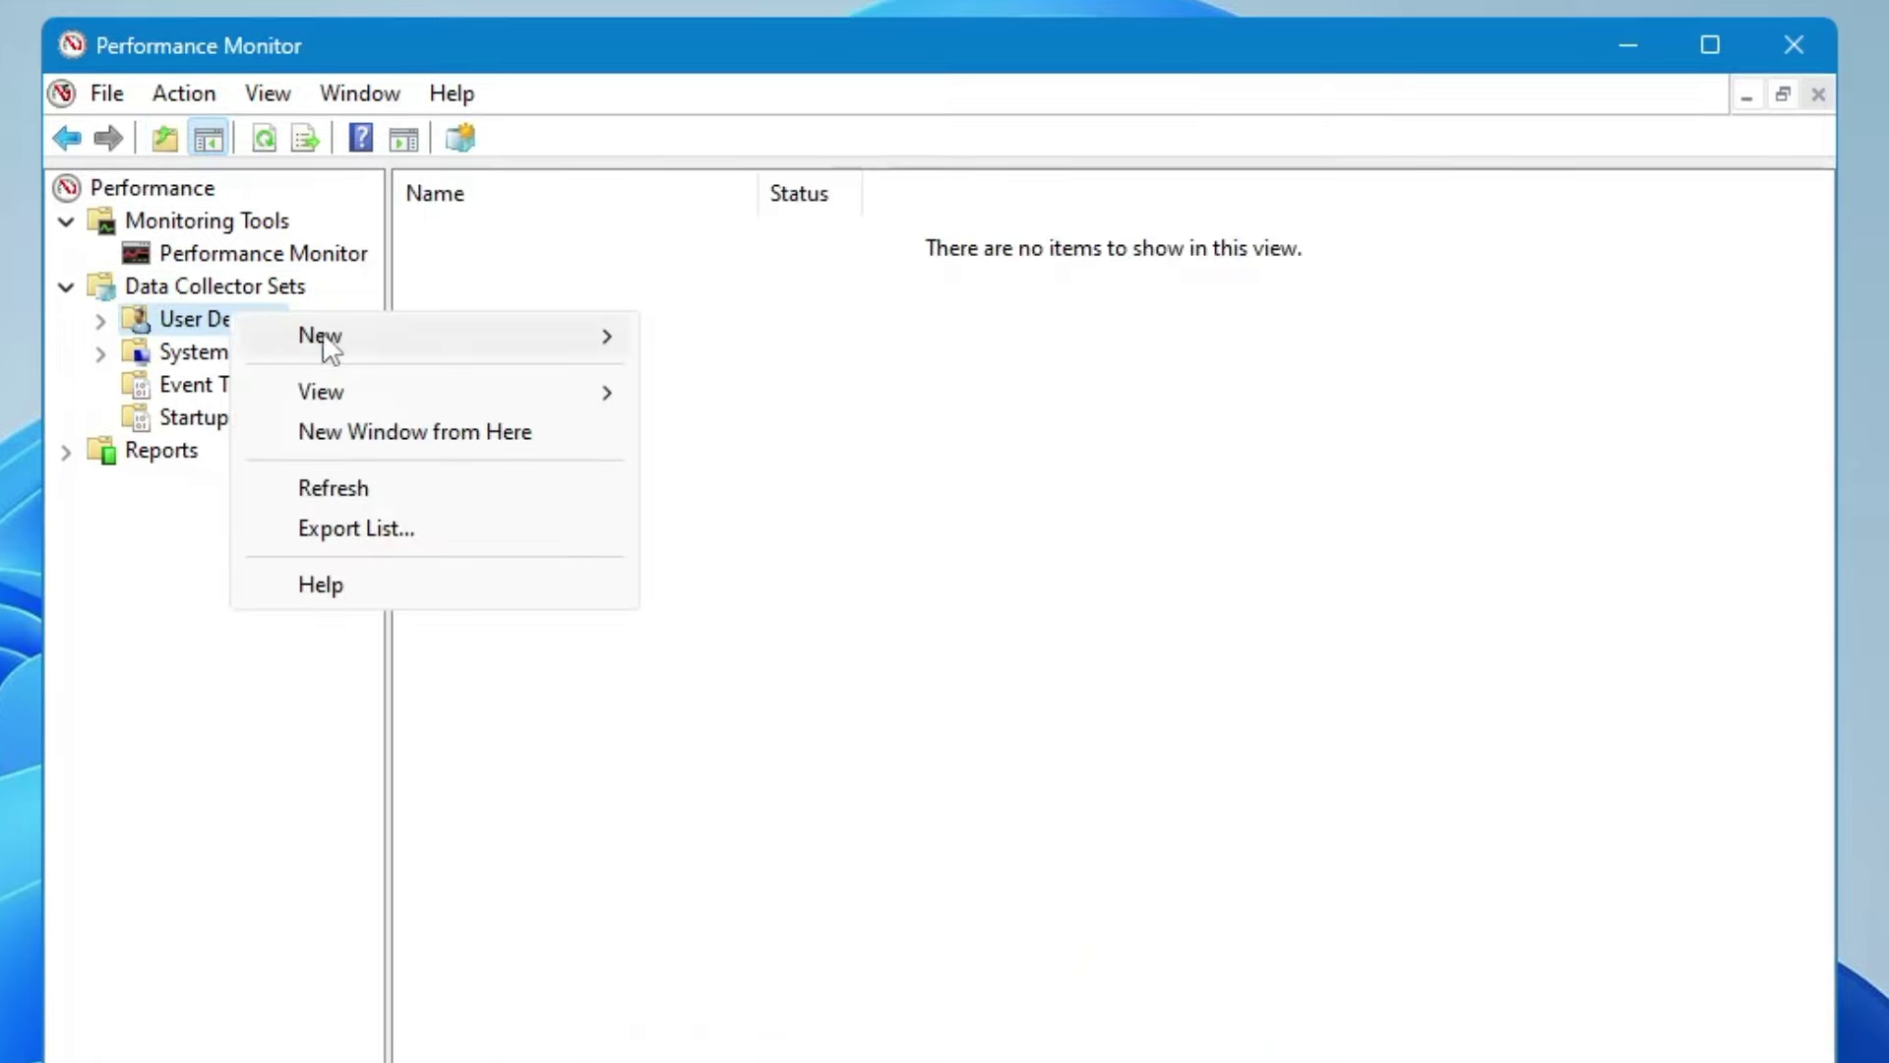
mouse_move(335, 347)
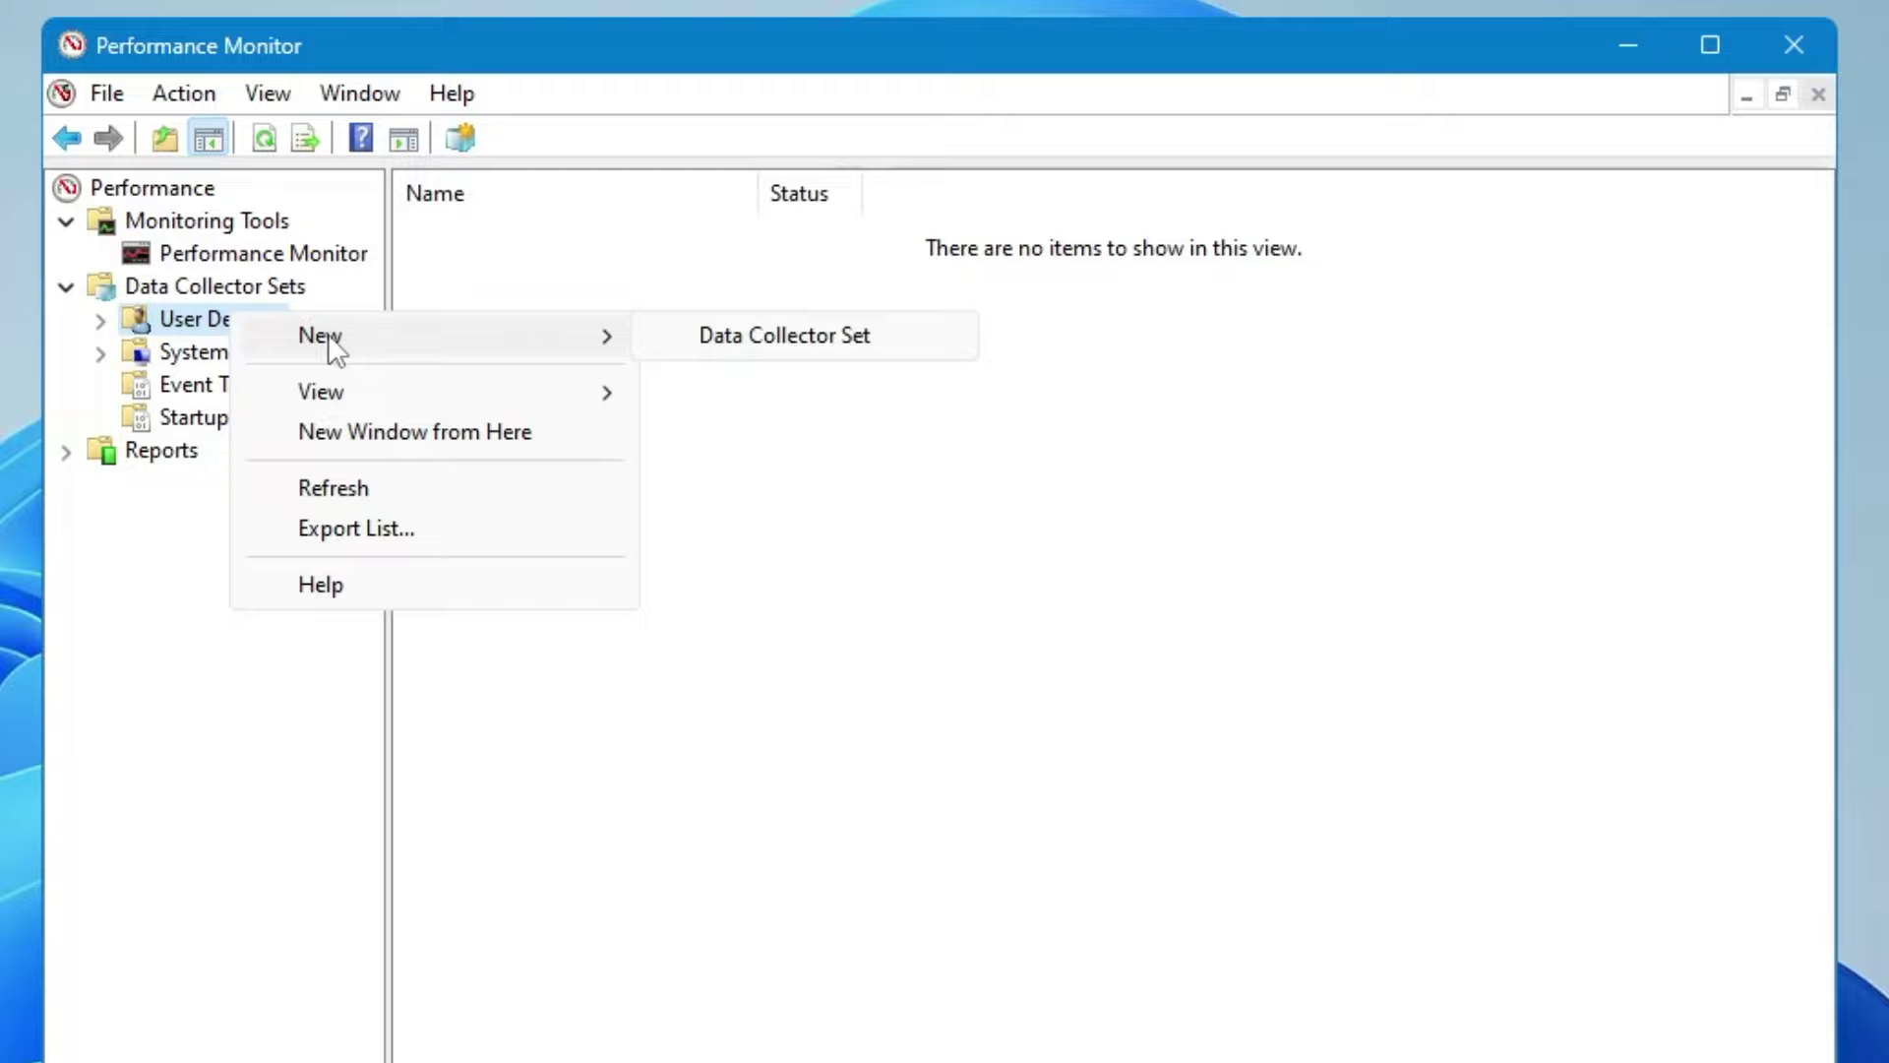
left_click(782, 340)
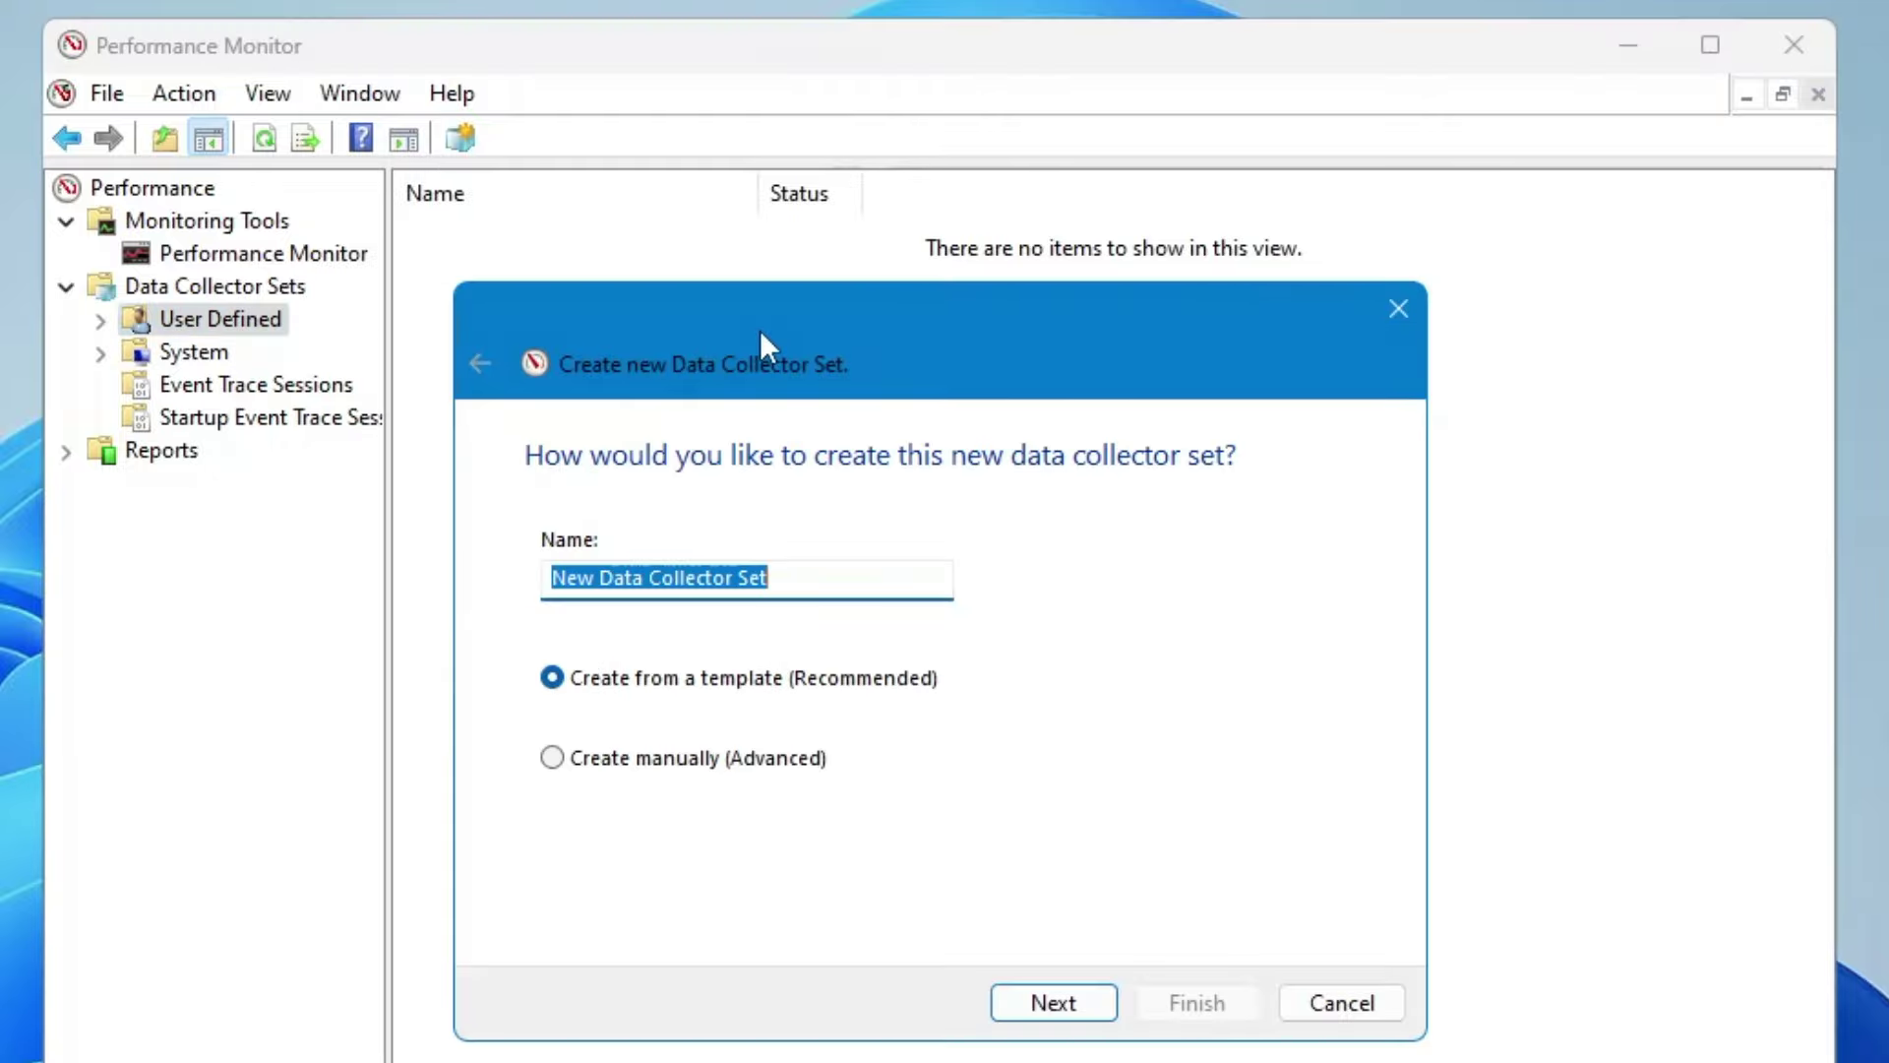
type("CPU Boost")
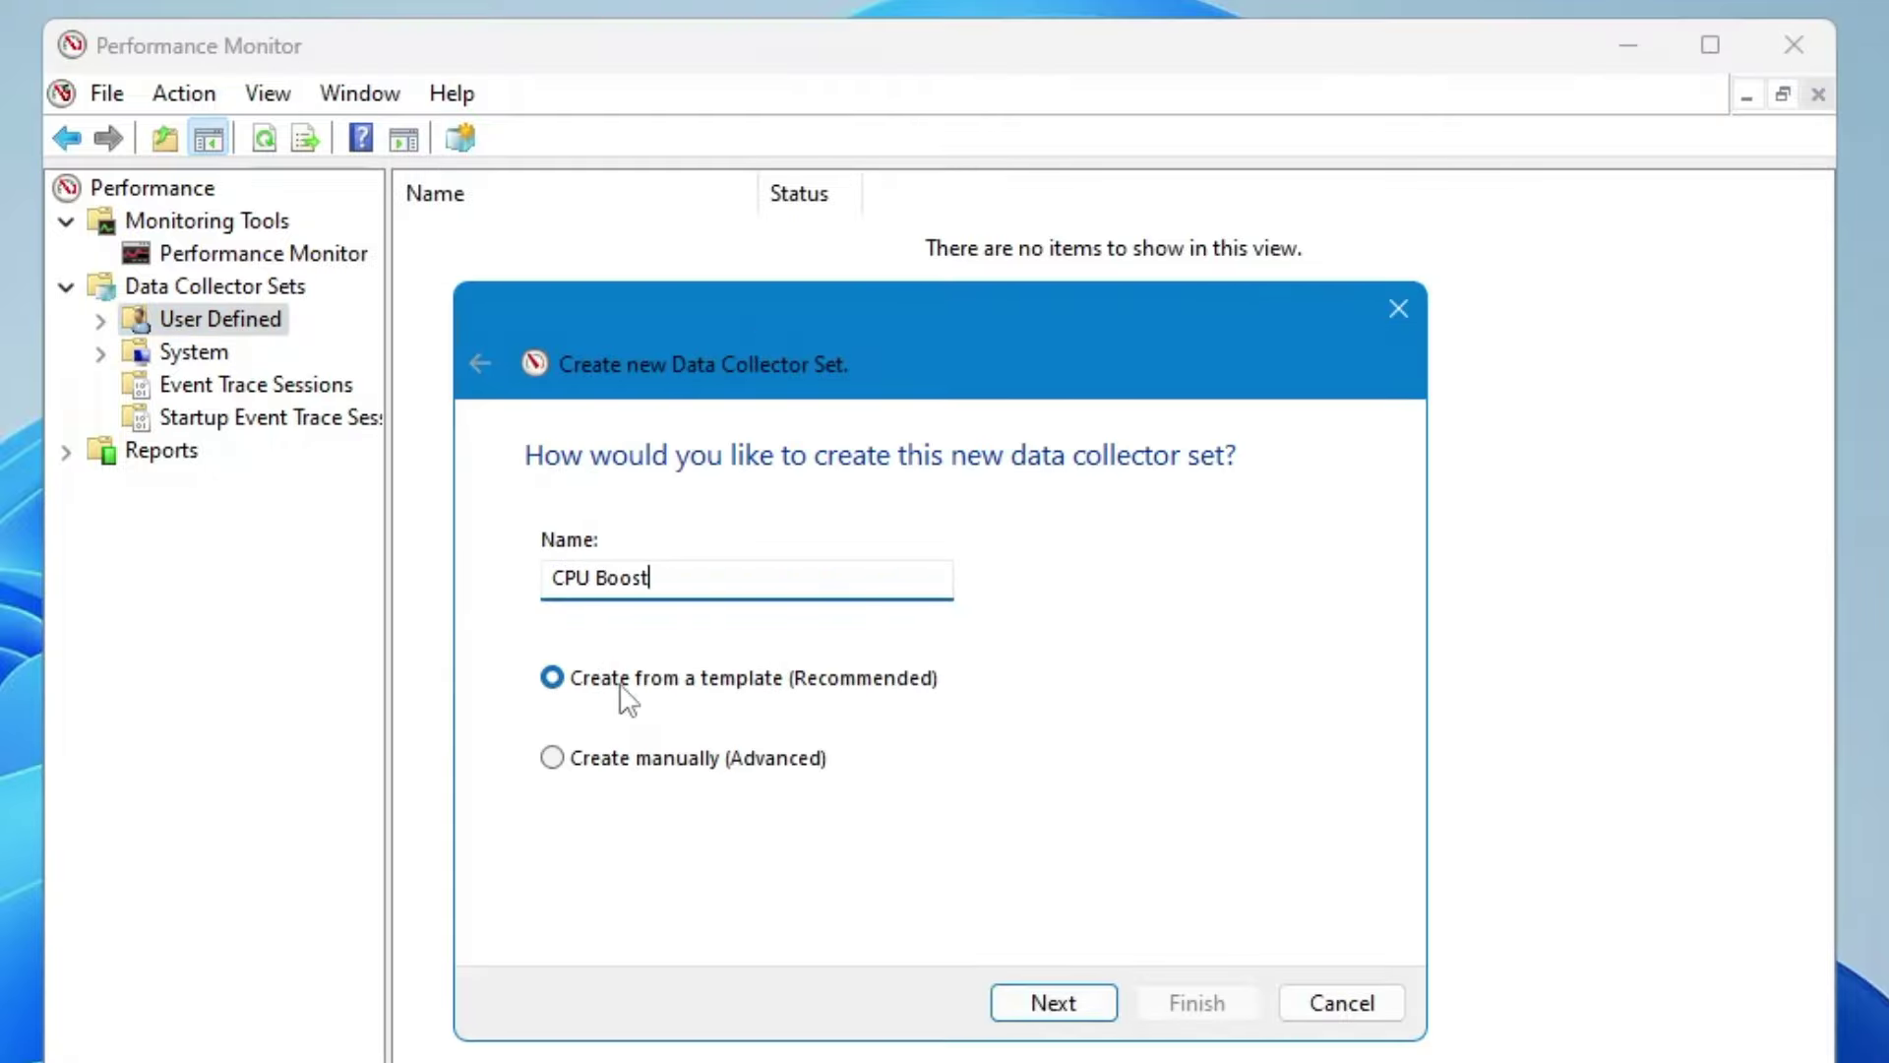
left_click(583, 761)
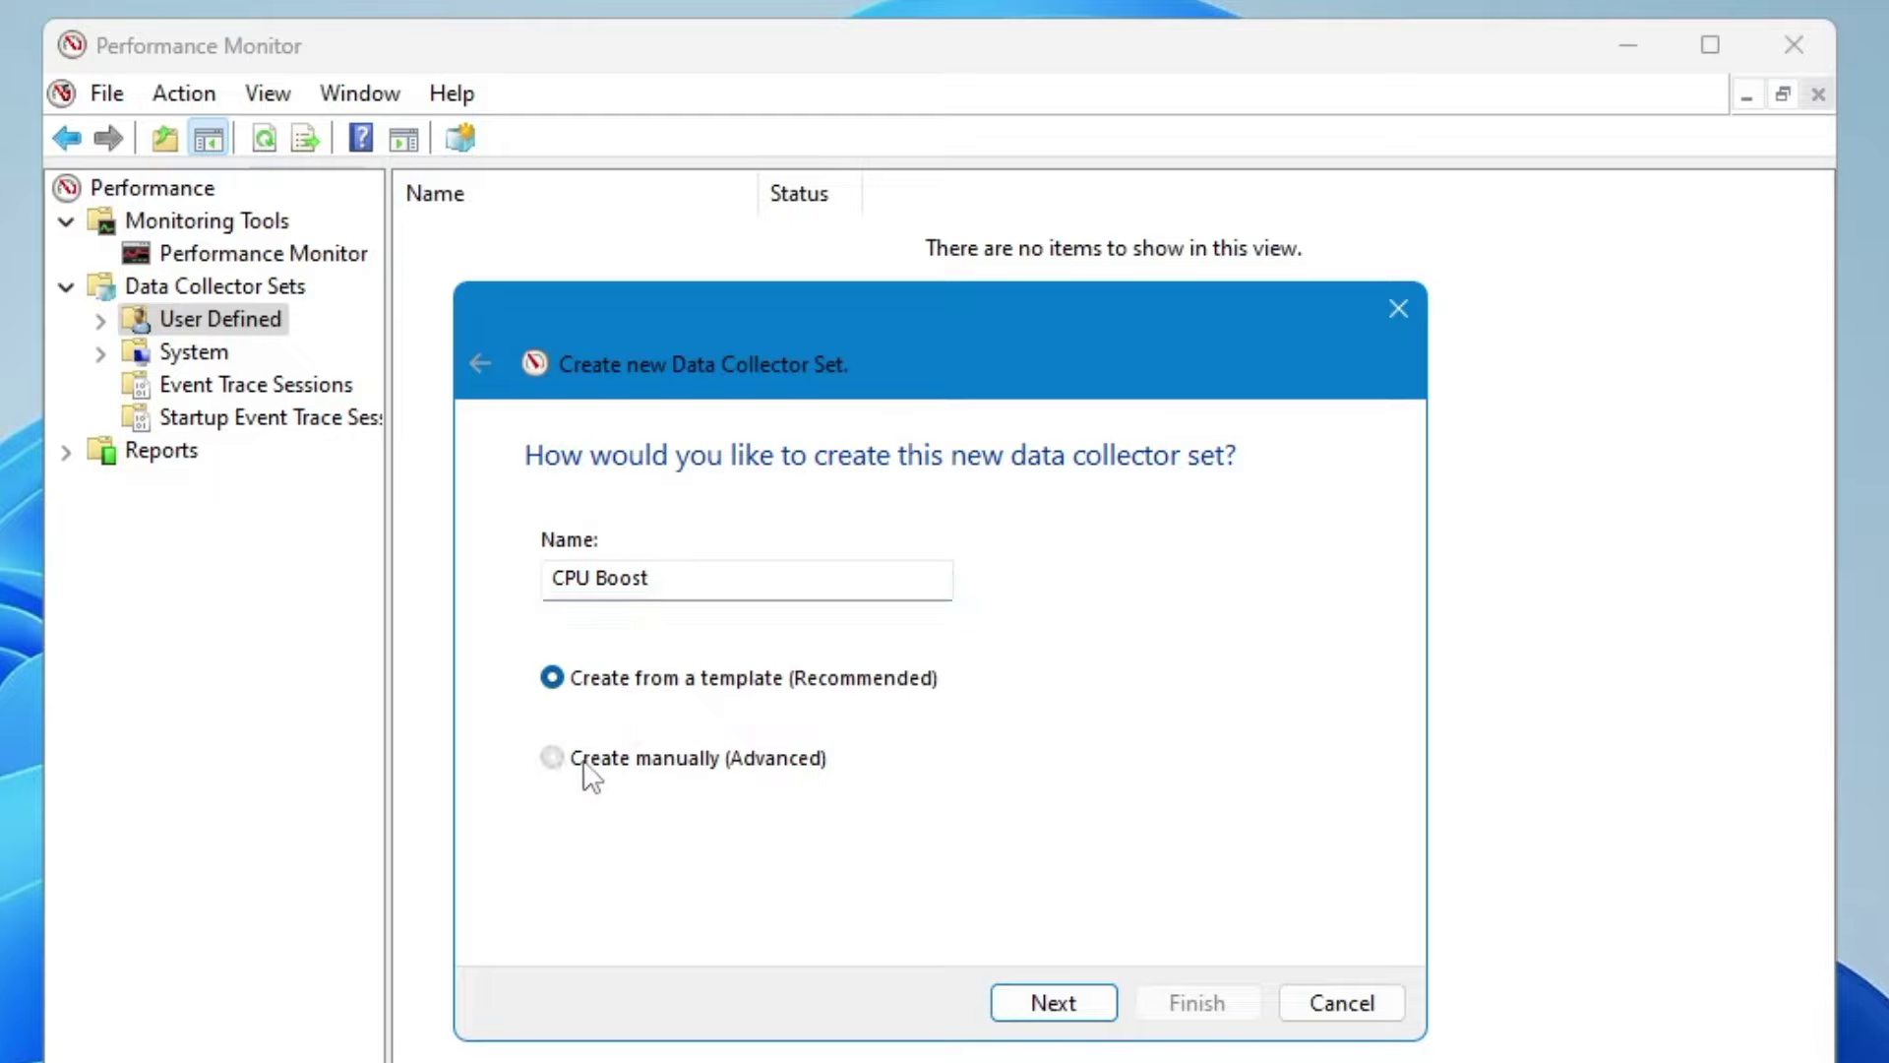
left_click(1083, 1001)
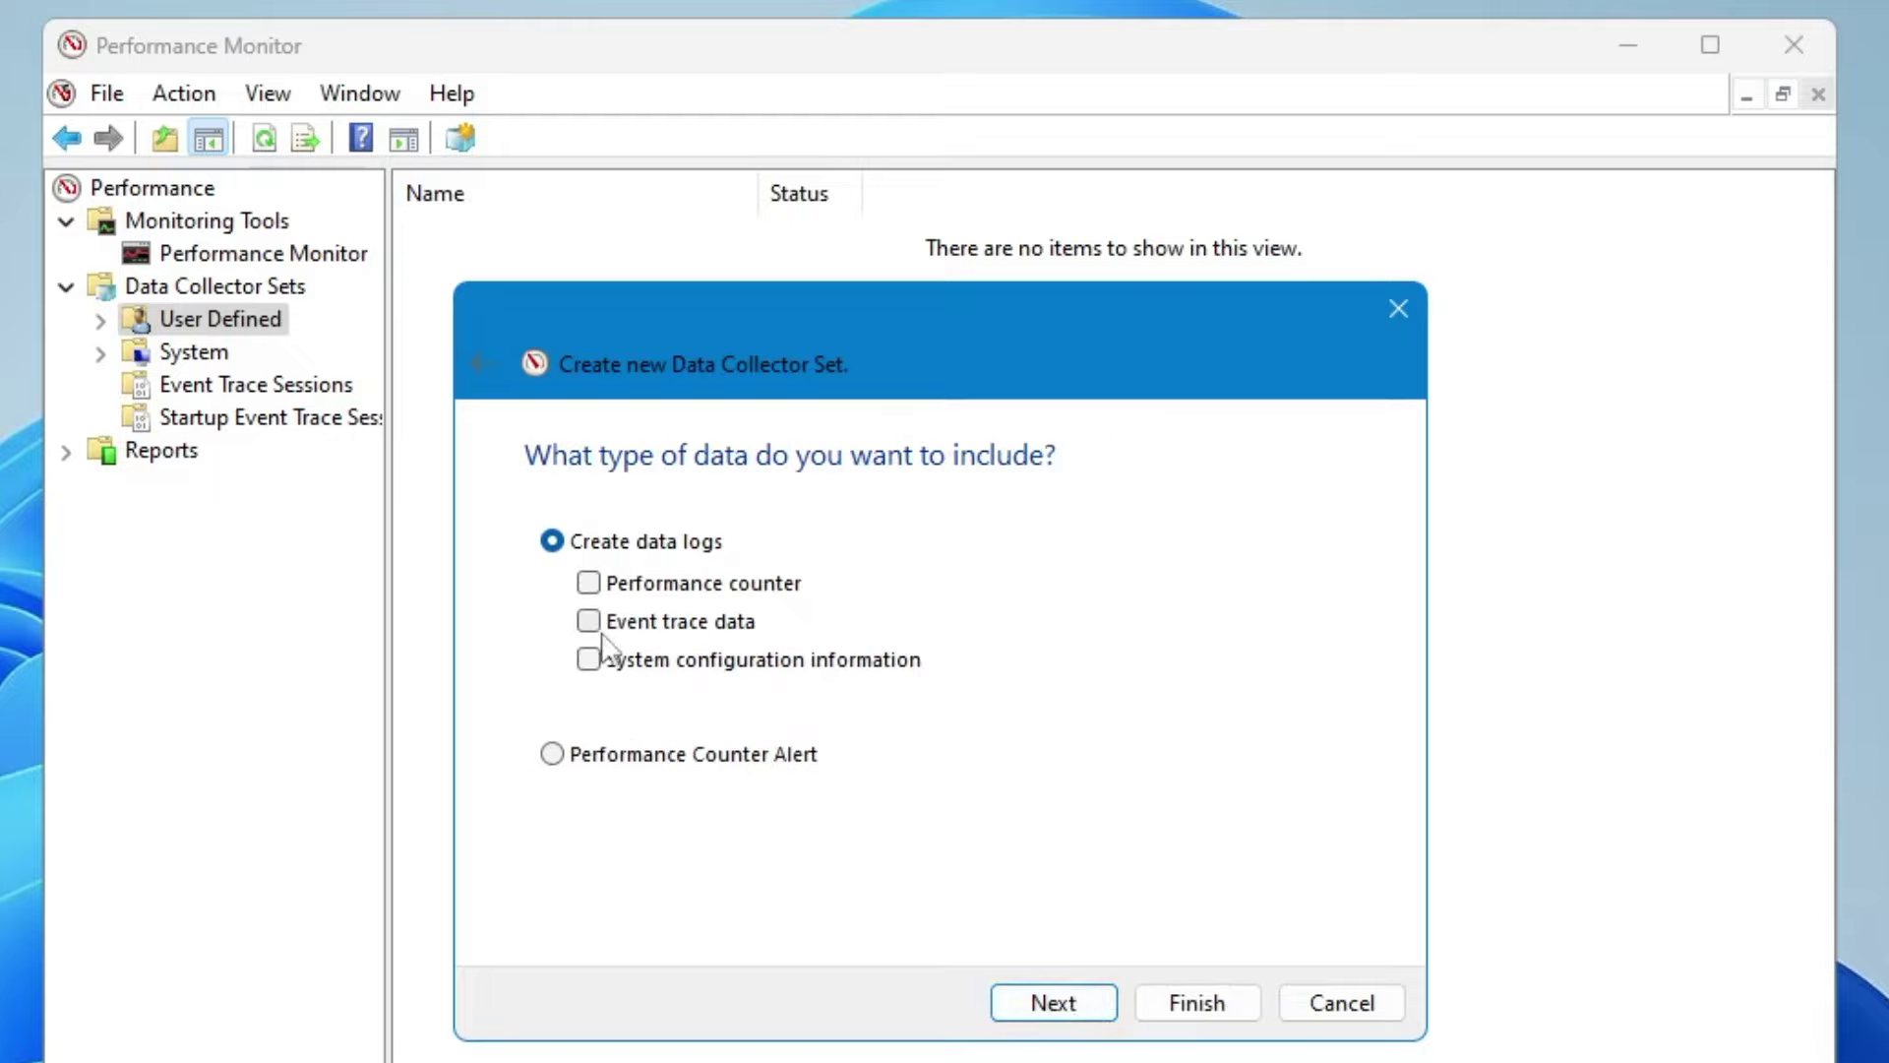
Include performance counter data logs with the Processor counter for instance 15, and finish the set with the default root directory.
left_click(588, 584)
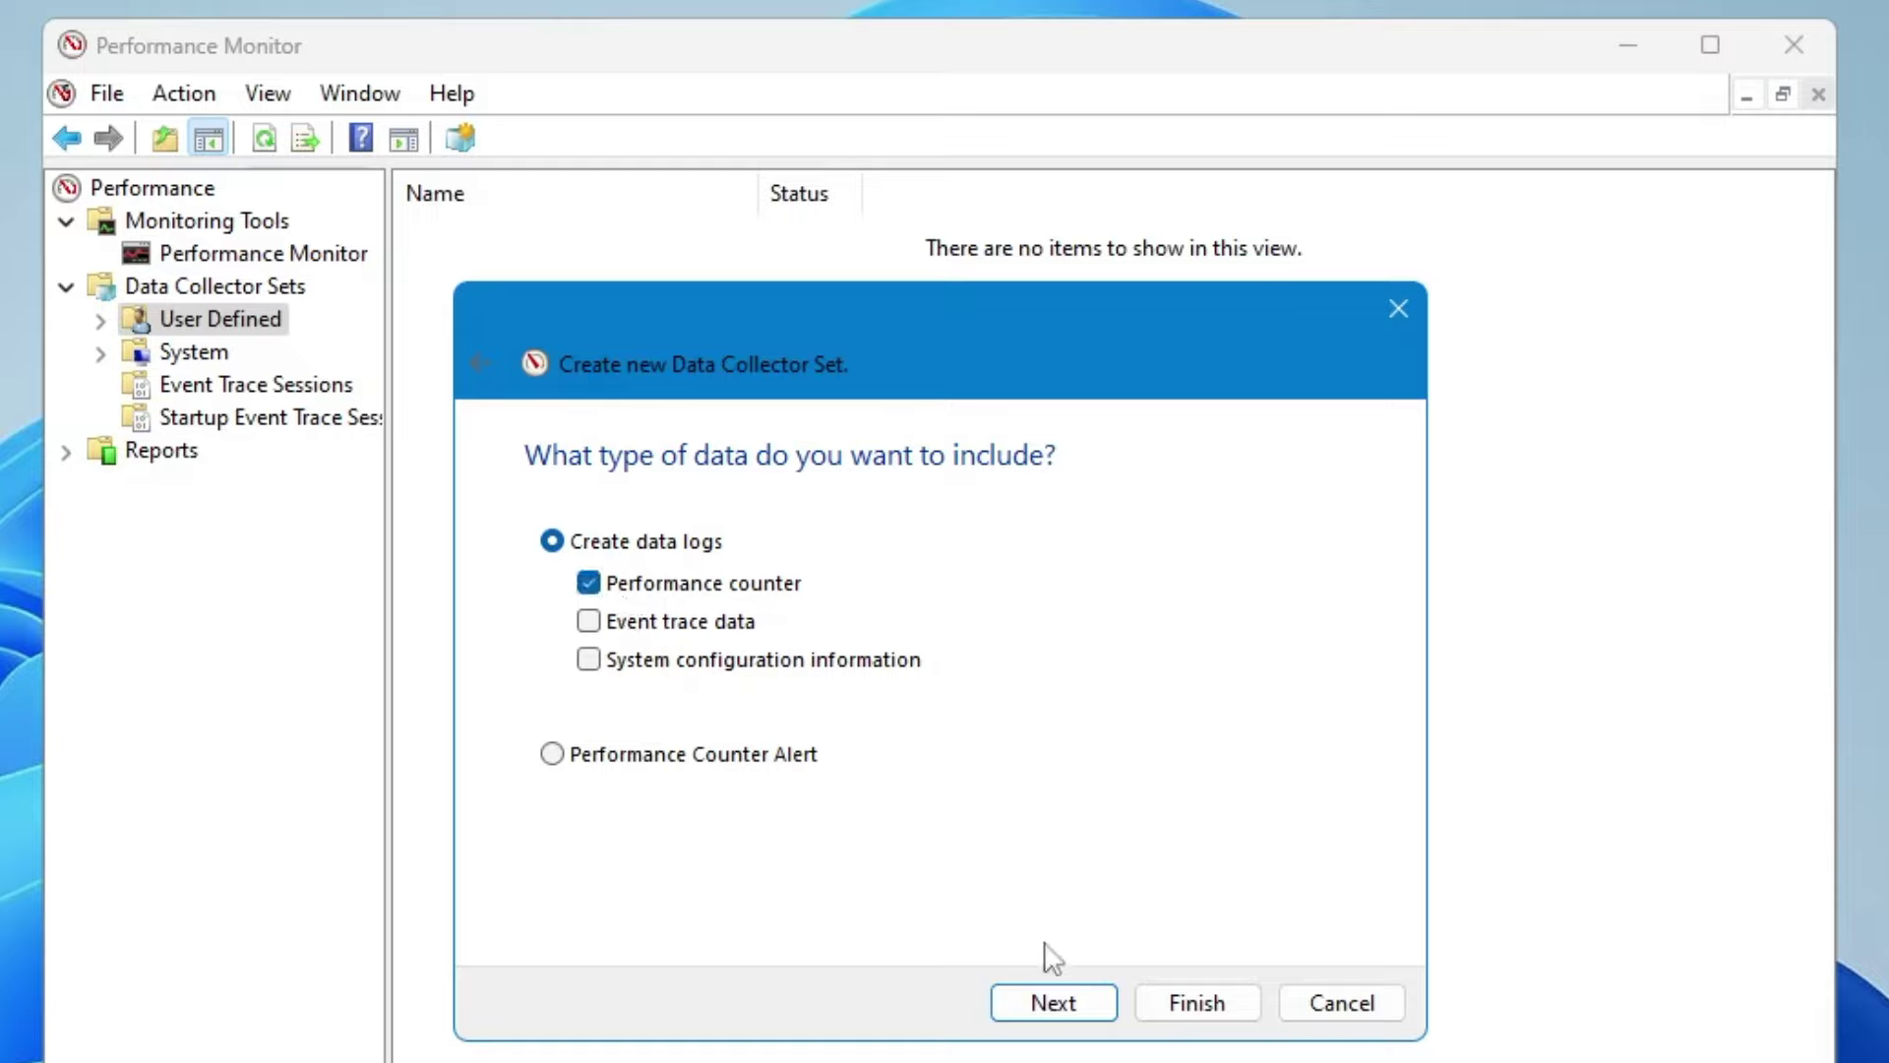
left_click(1066, 1004)
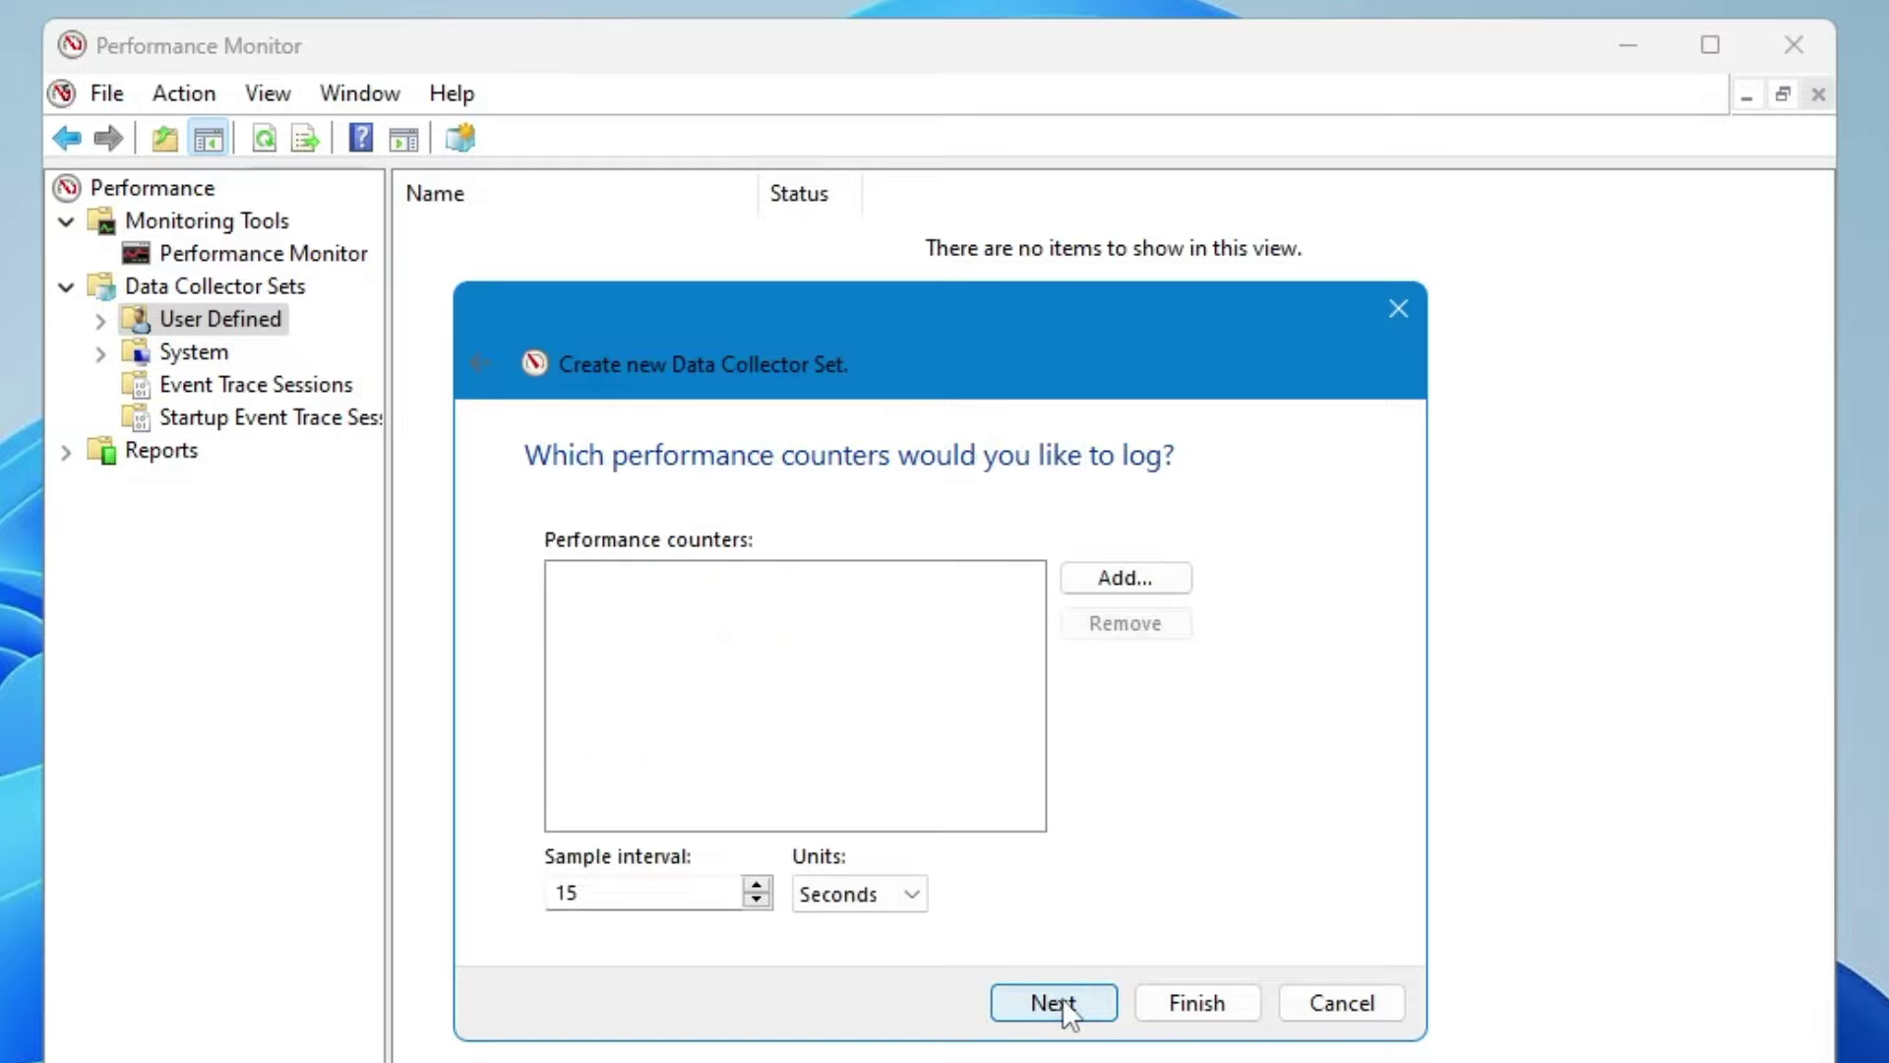
left_click(1124, 578)
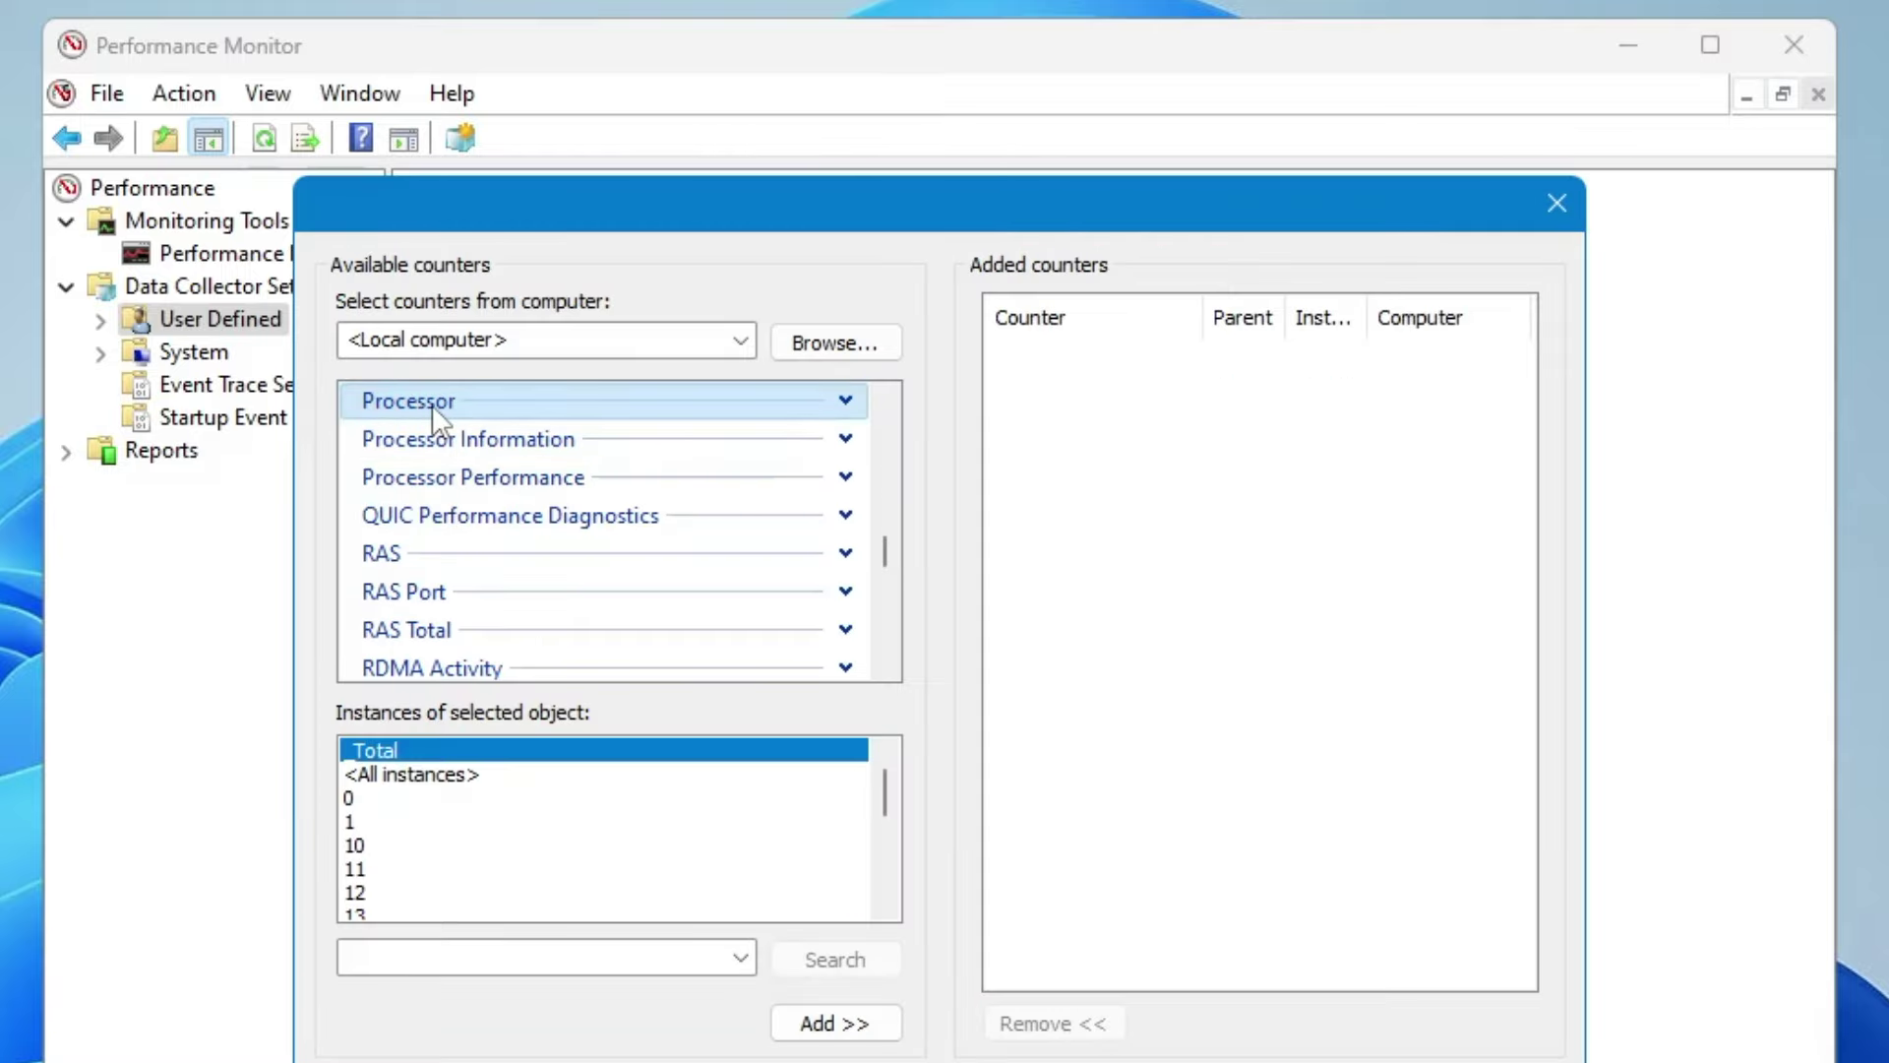
scroll(426, 831, "down", 4)
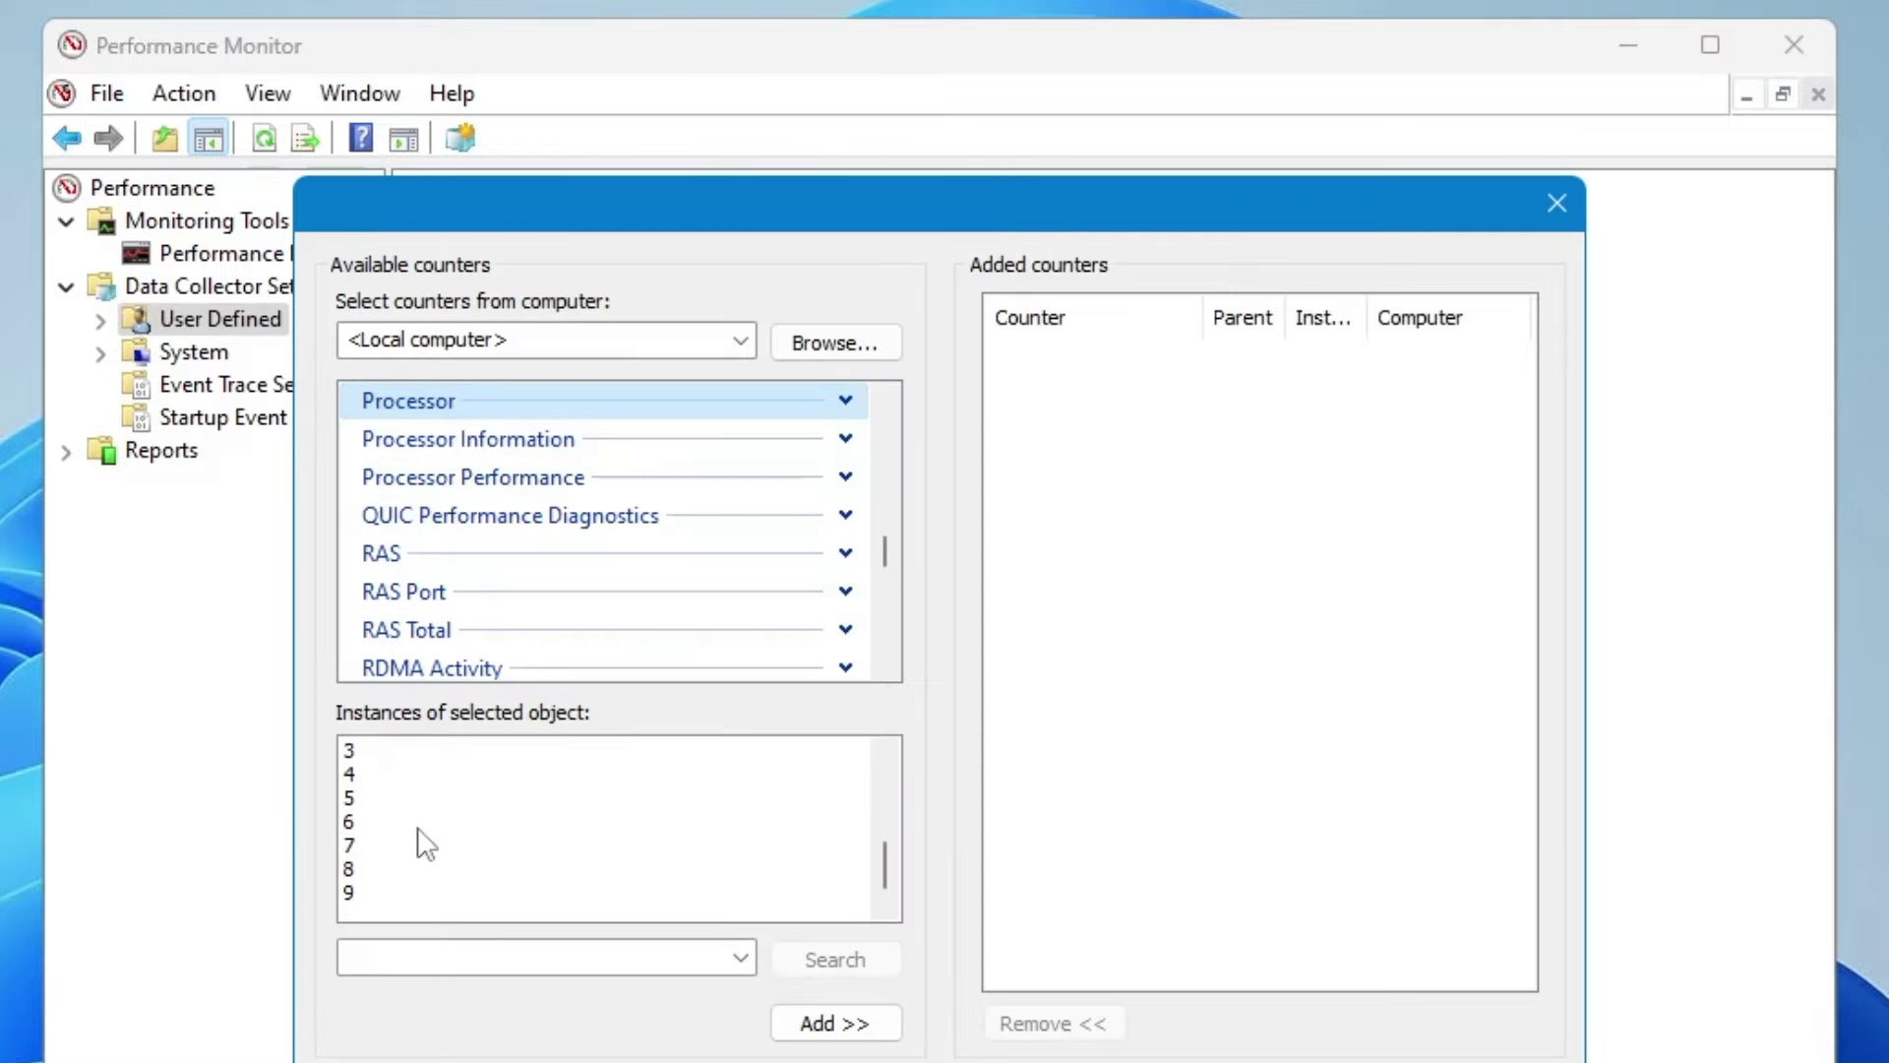
scroll(426, 843, "up", 4)
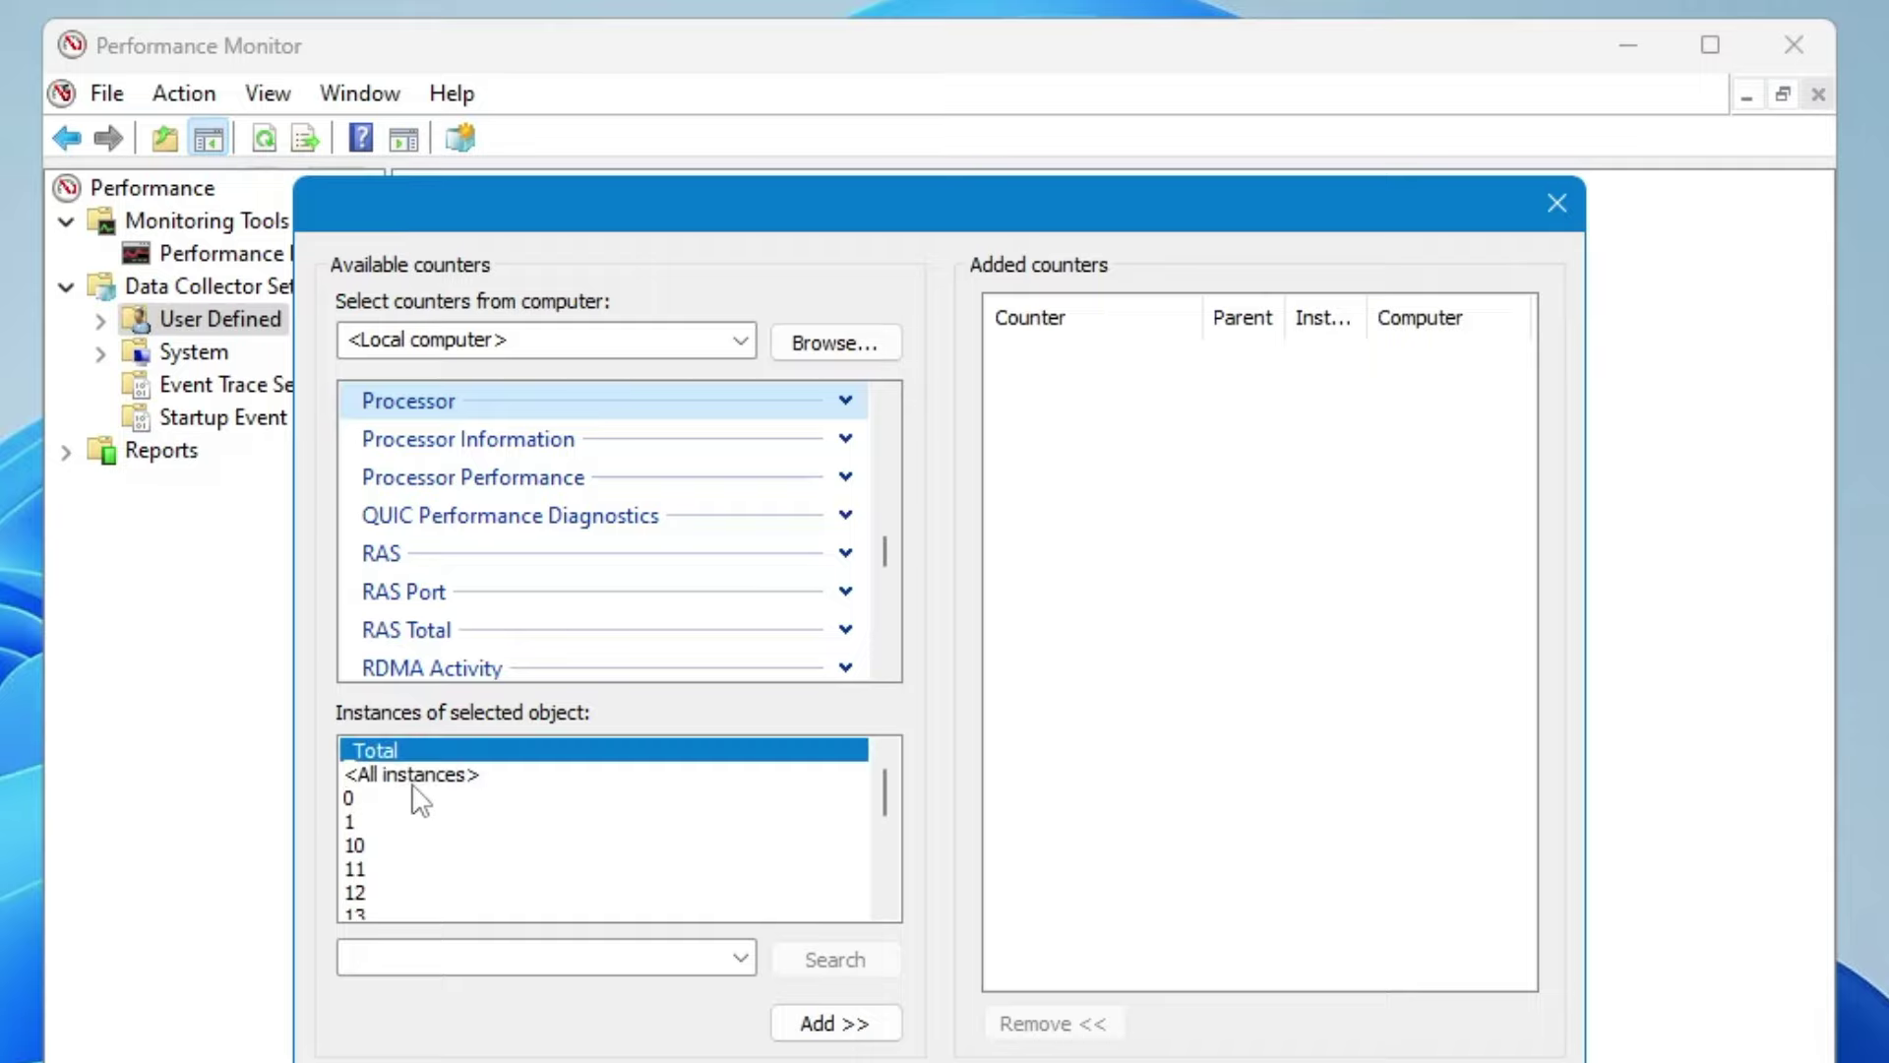
scroll(413, 817, "down", 4)
scroll(411, 819, "up", 2)
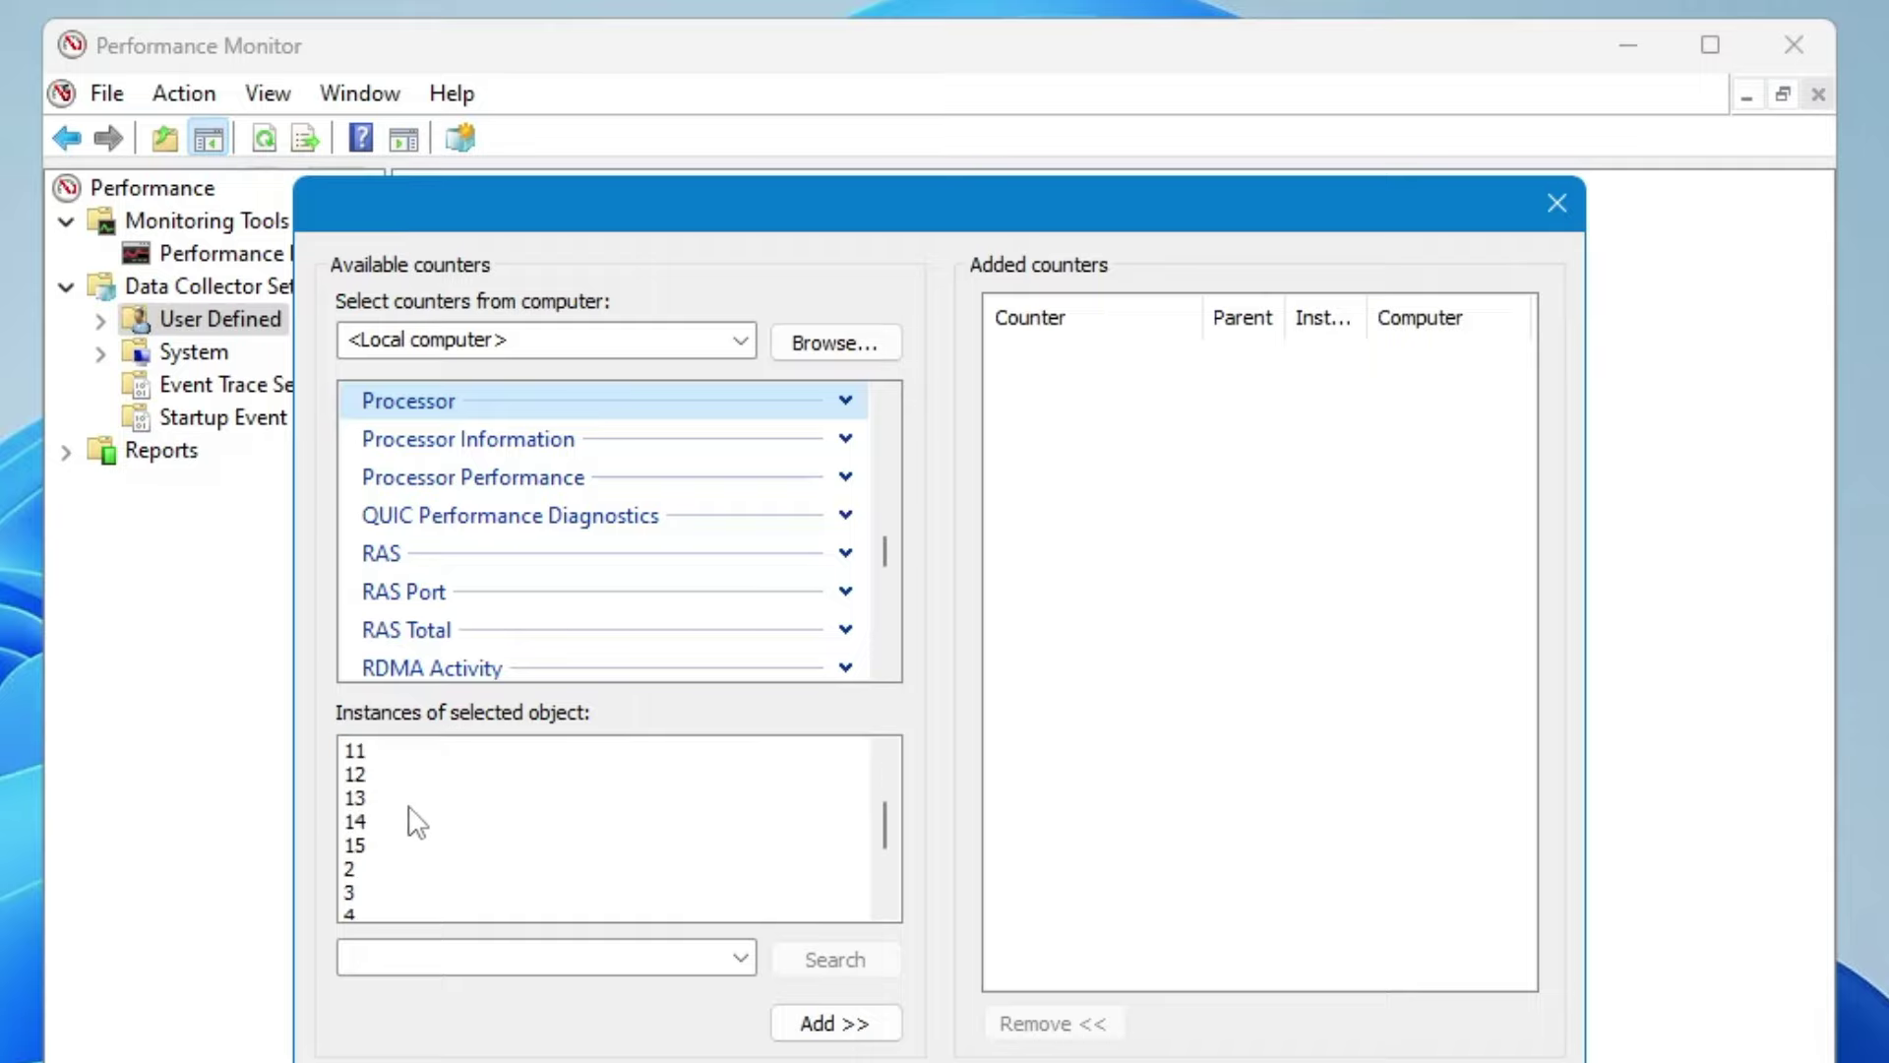
left_click(374, 844)
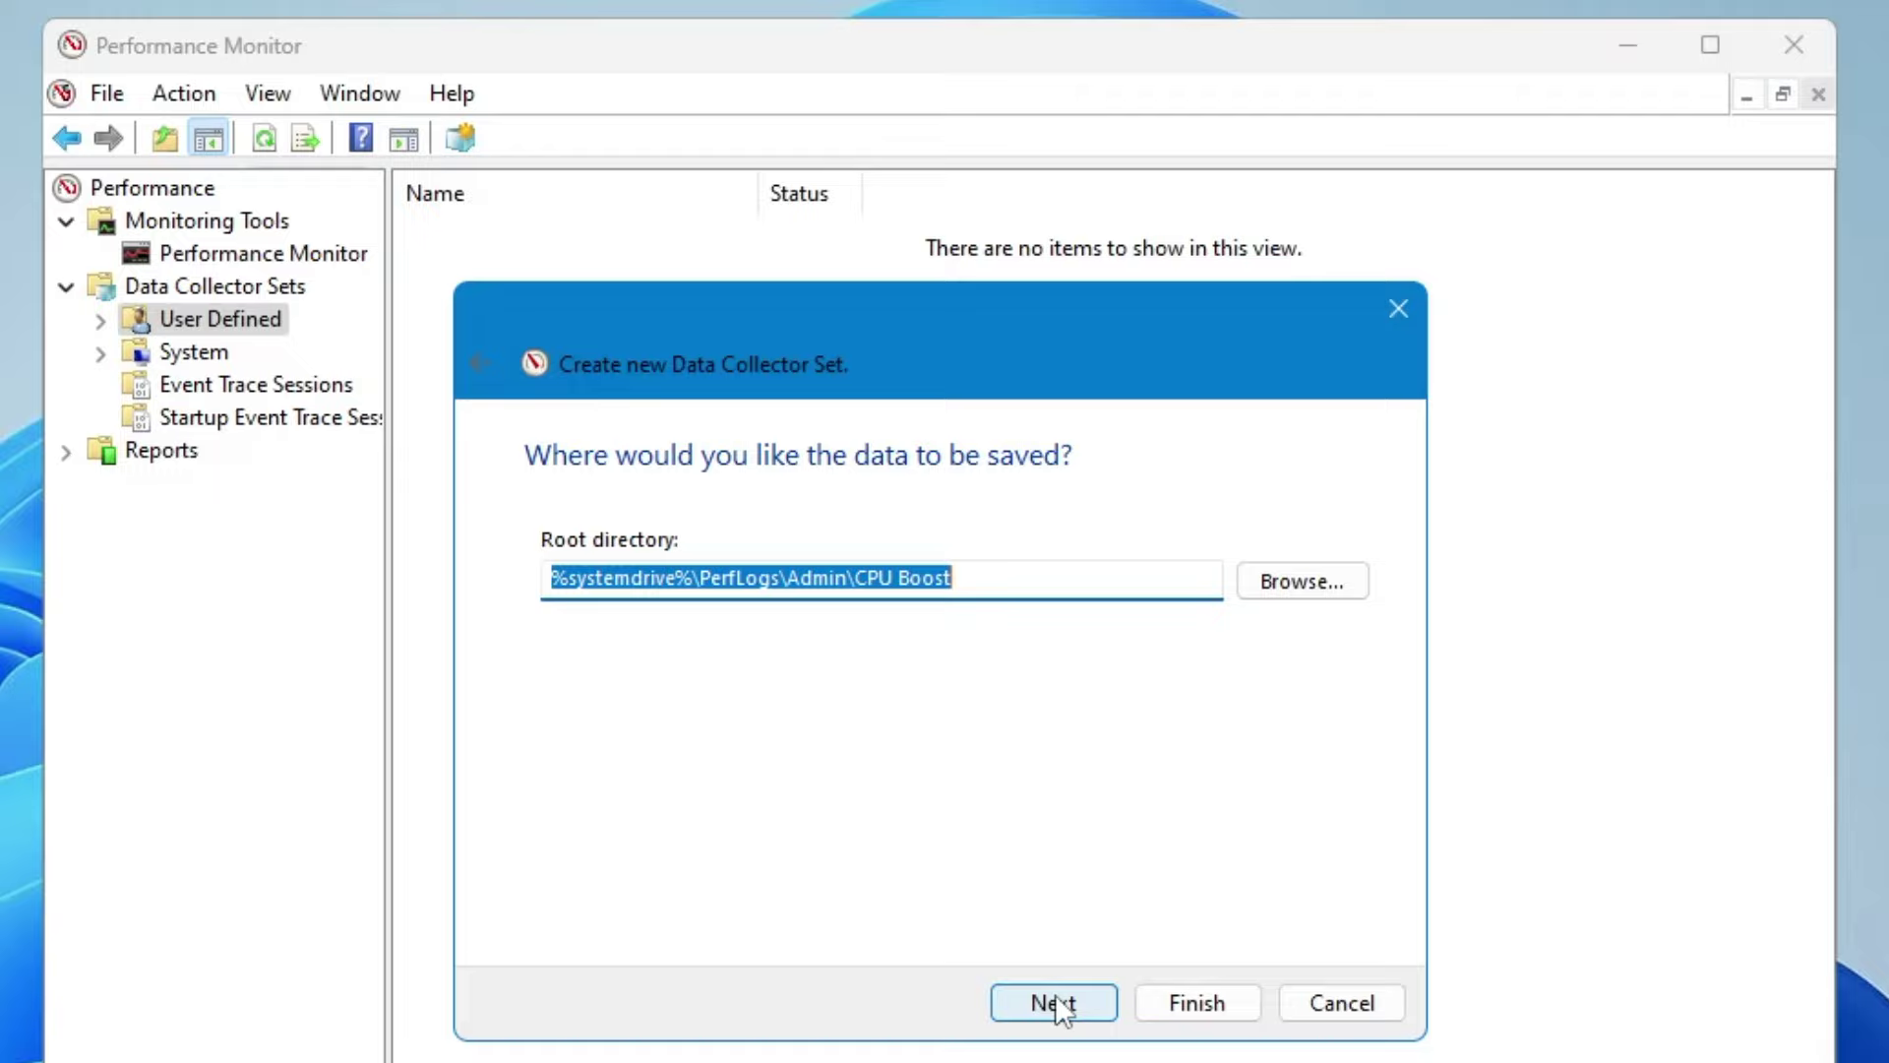
left_click(1193, 1001)
Start the CPU Boost data collector set and open its contents before closing Performance Monitor.
left_click(531, 241)
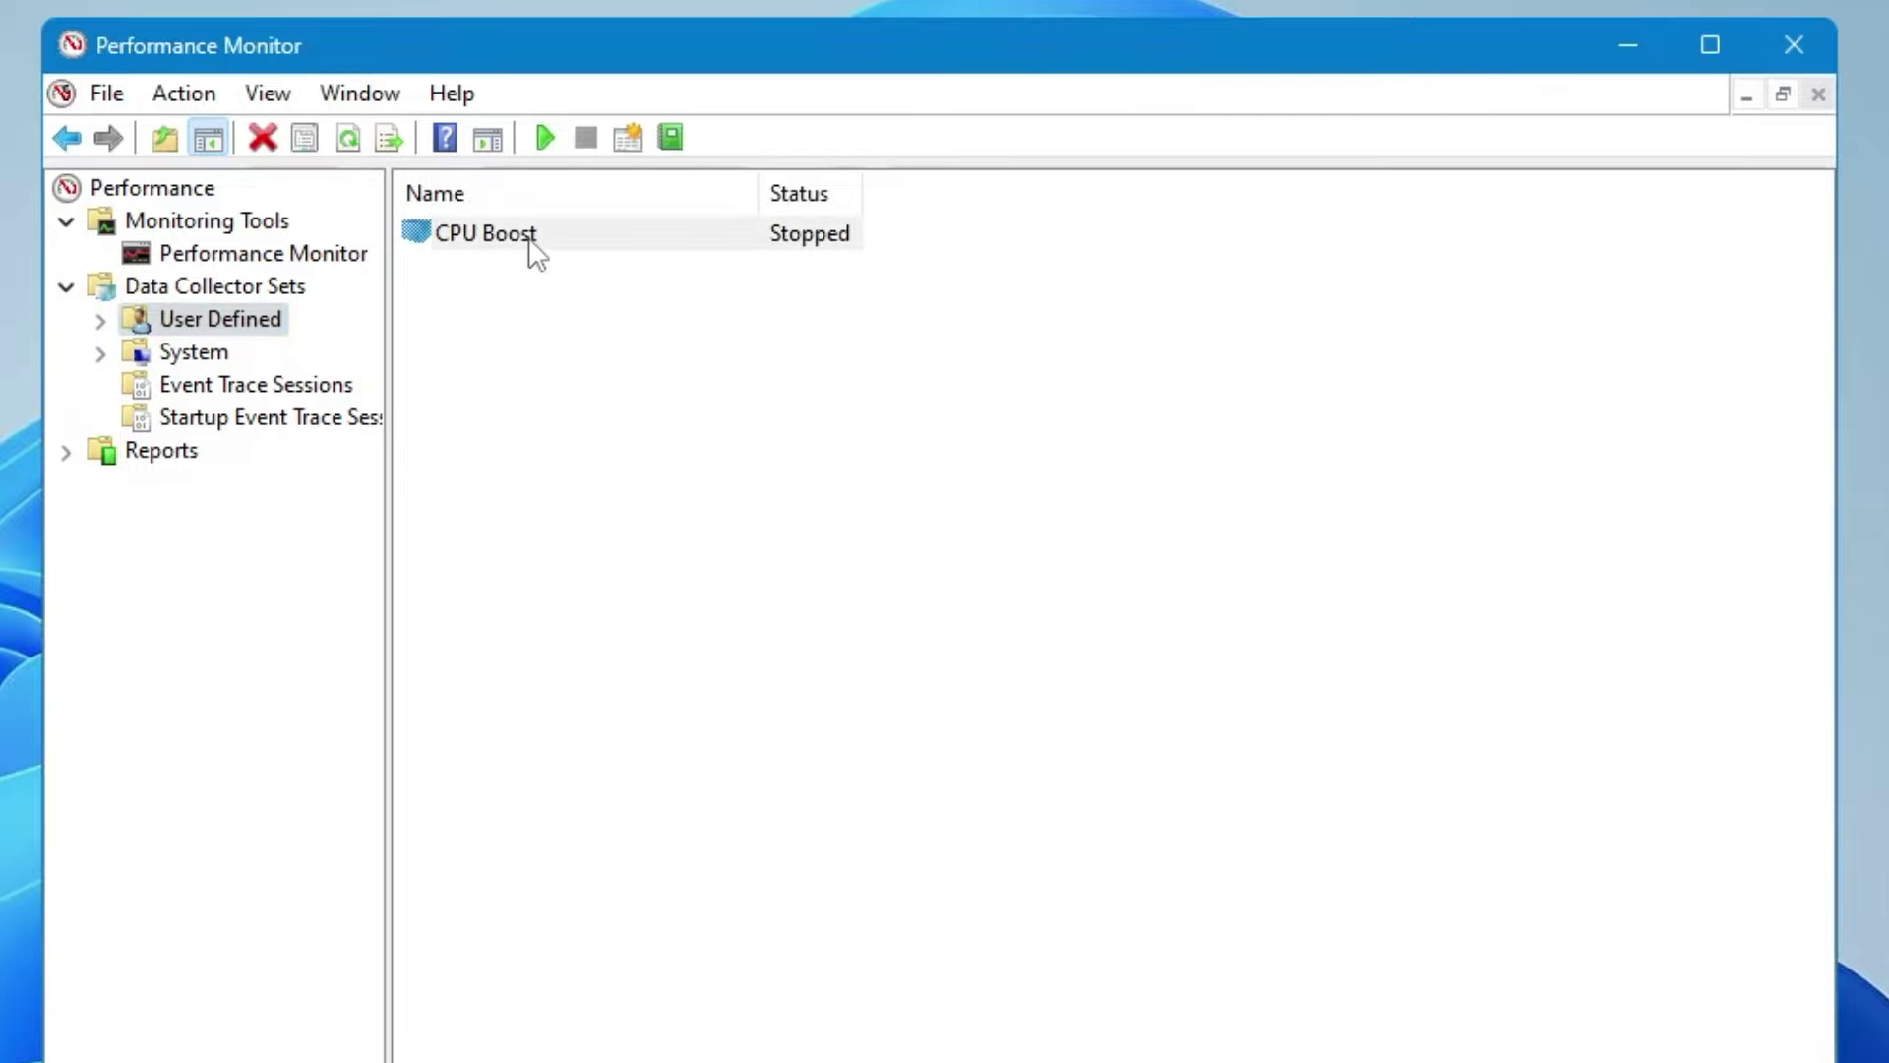
right_click(810, 244)
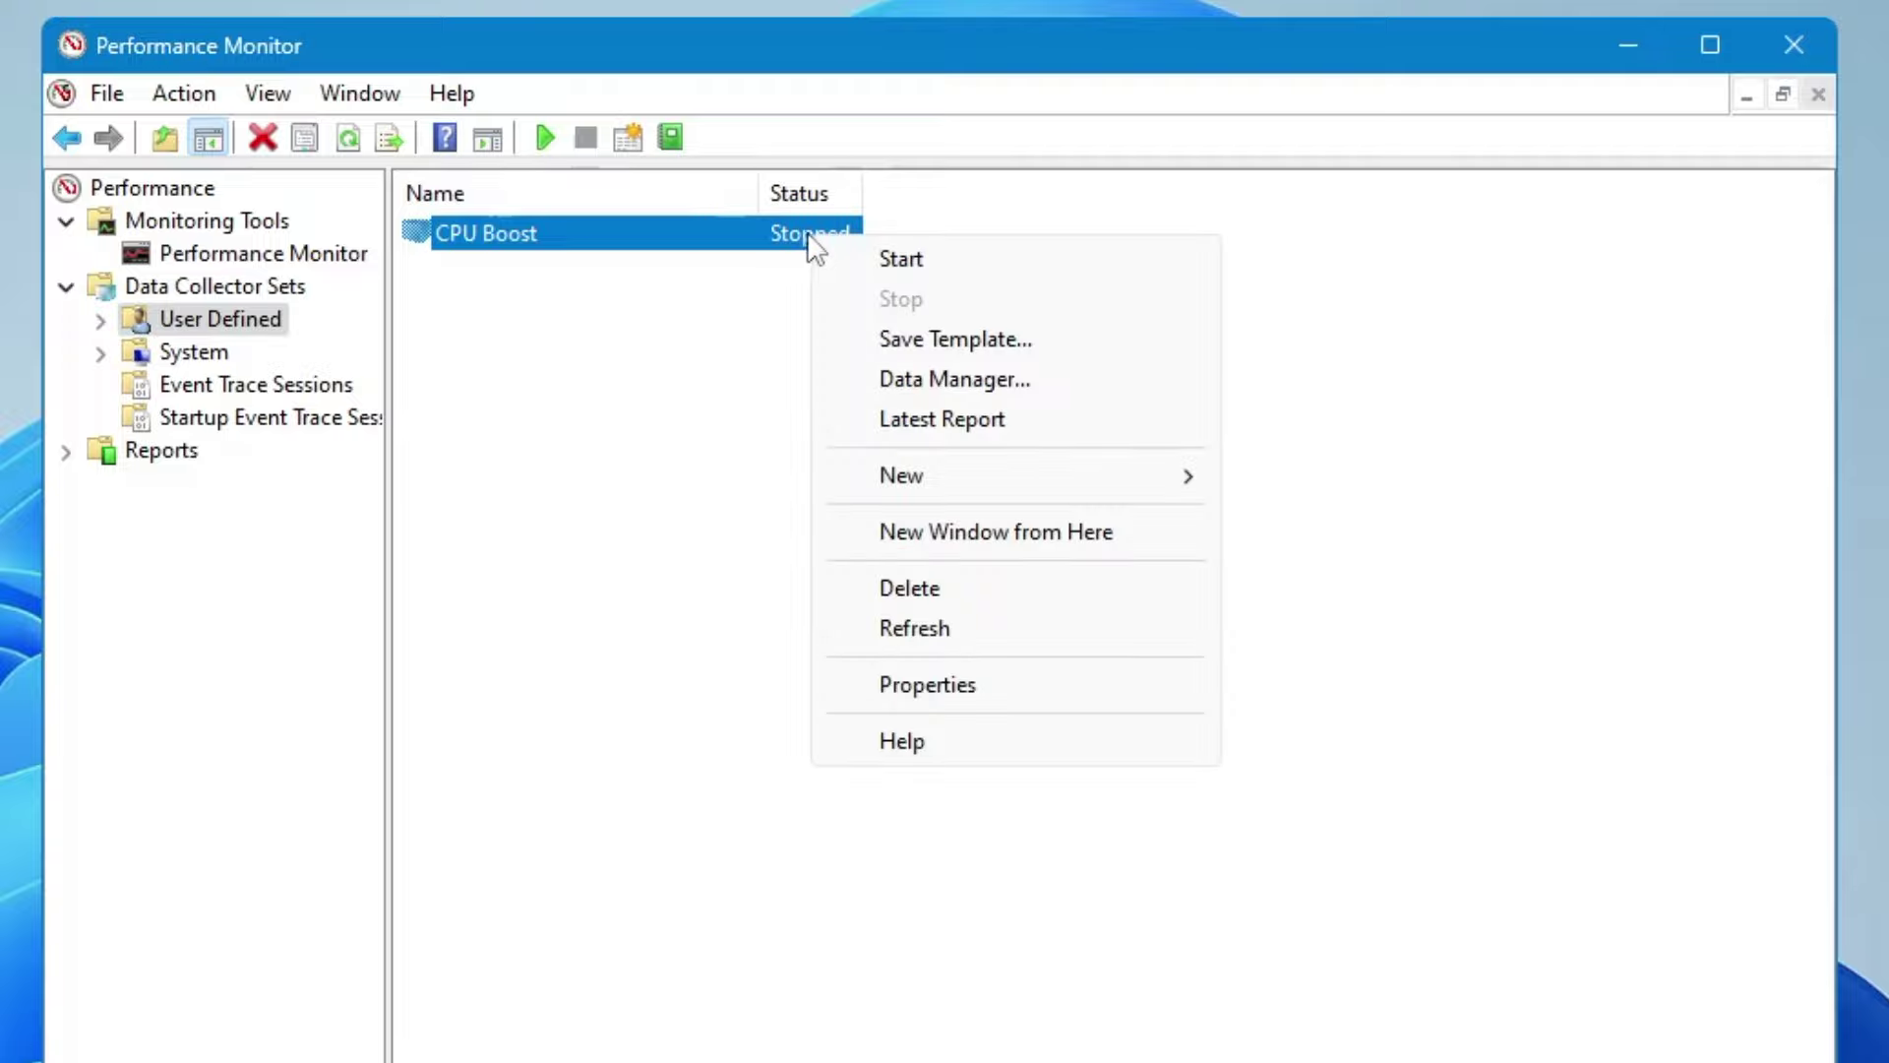
left_click(891, 258)
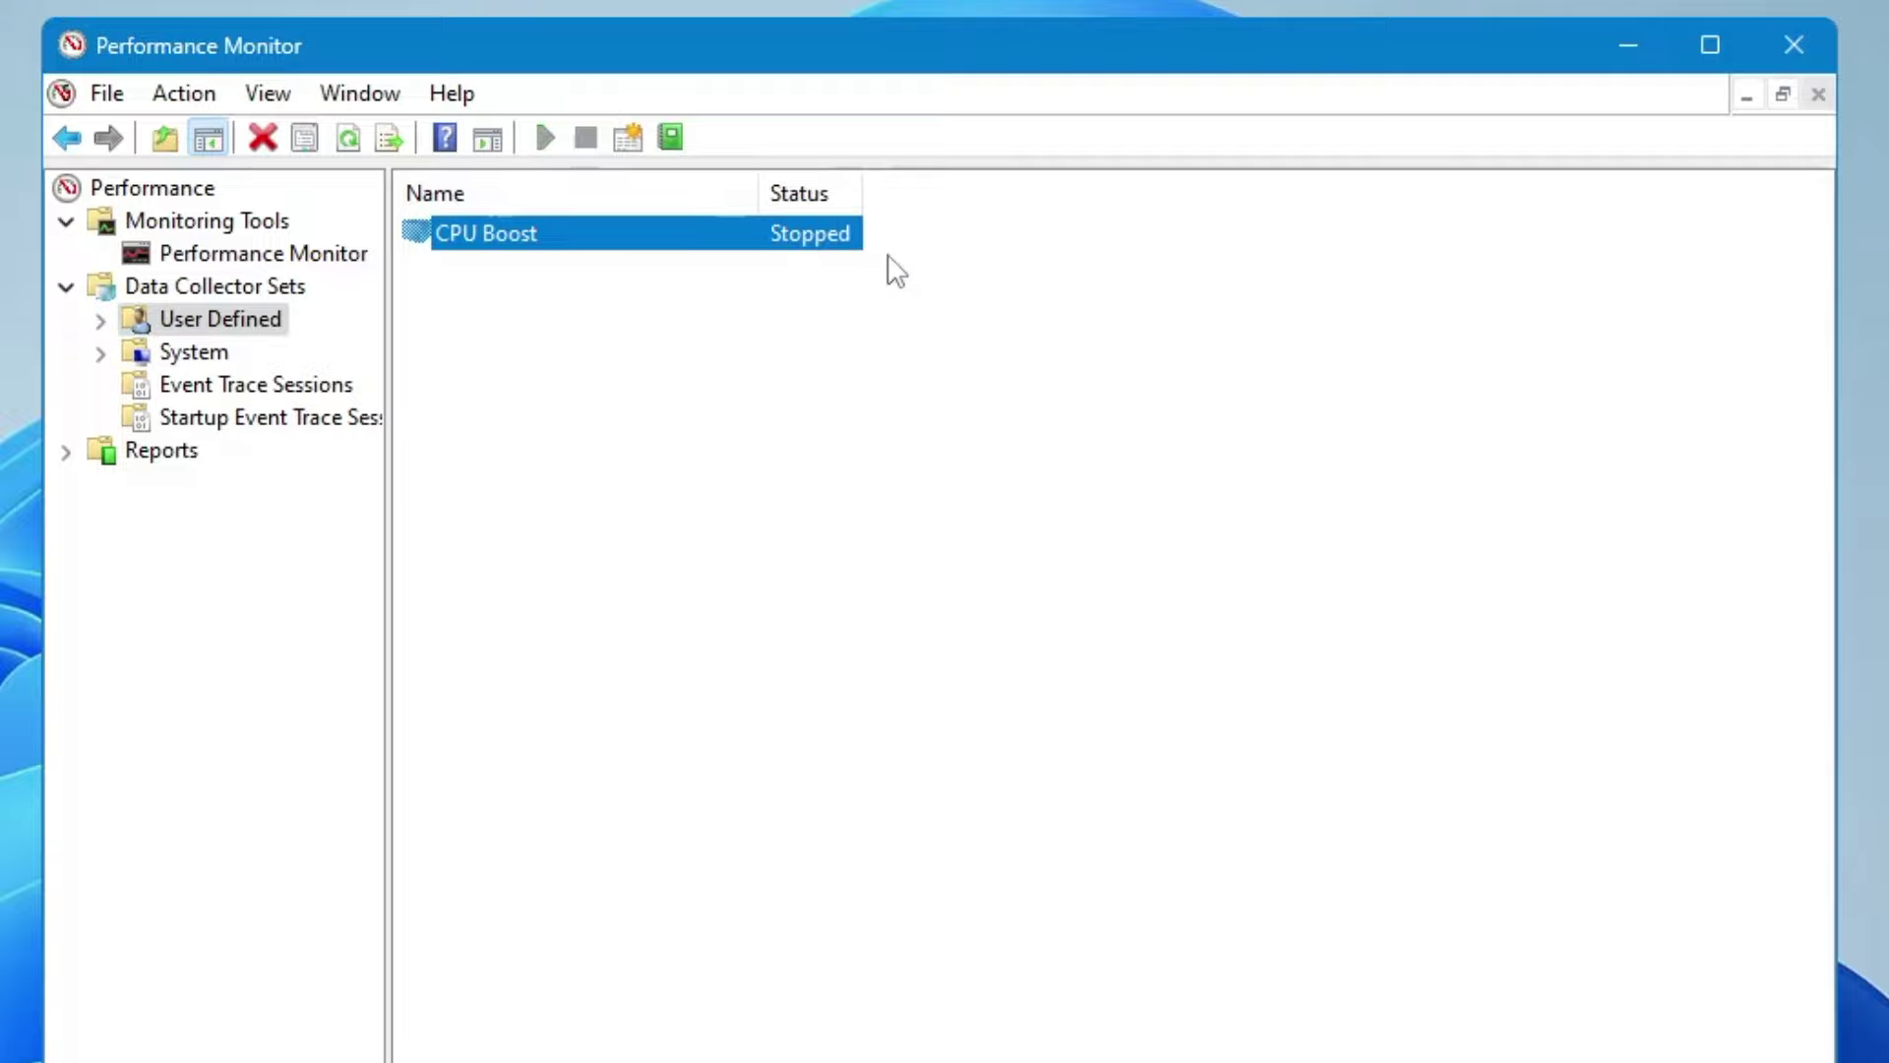
double_click(846, 236)
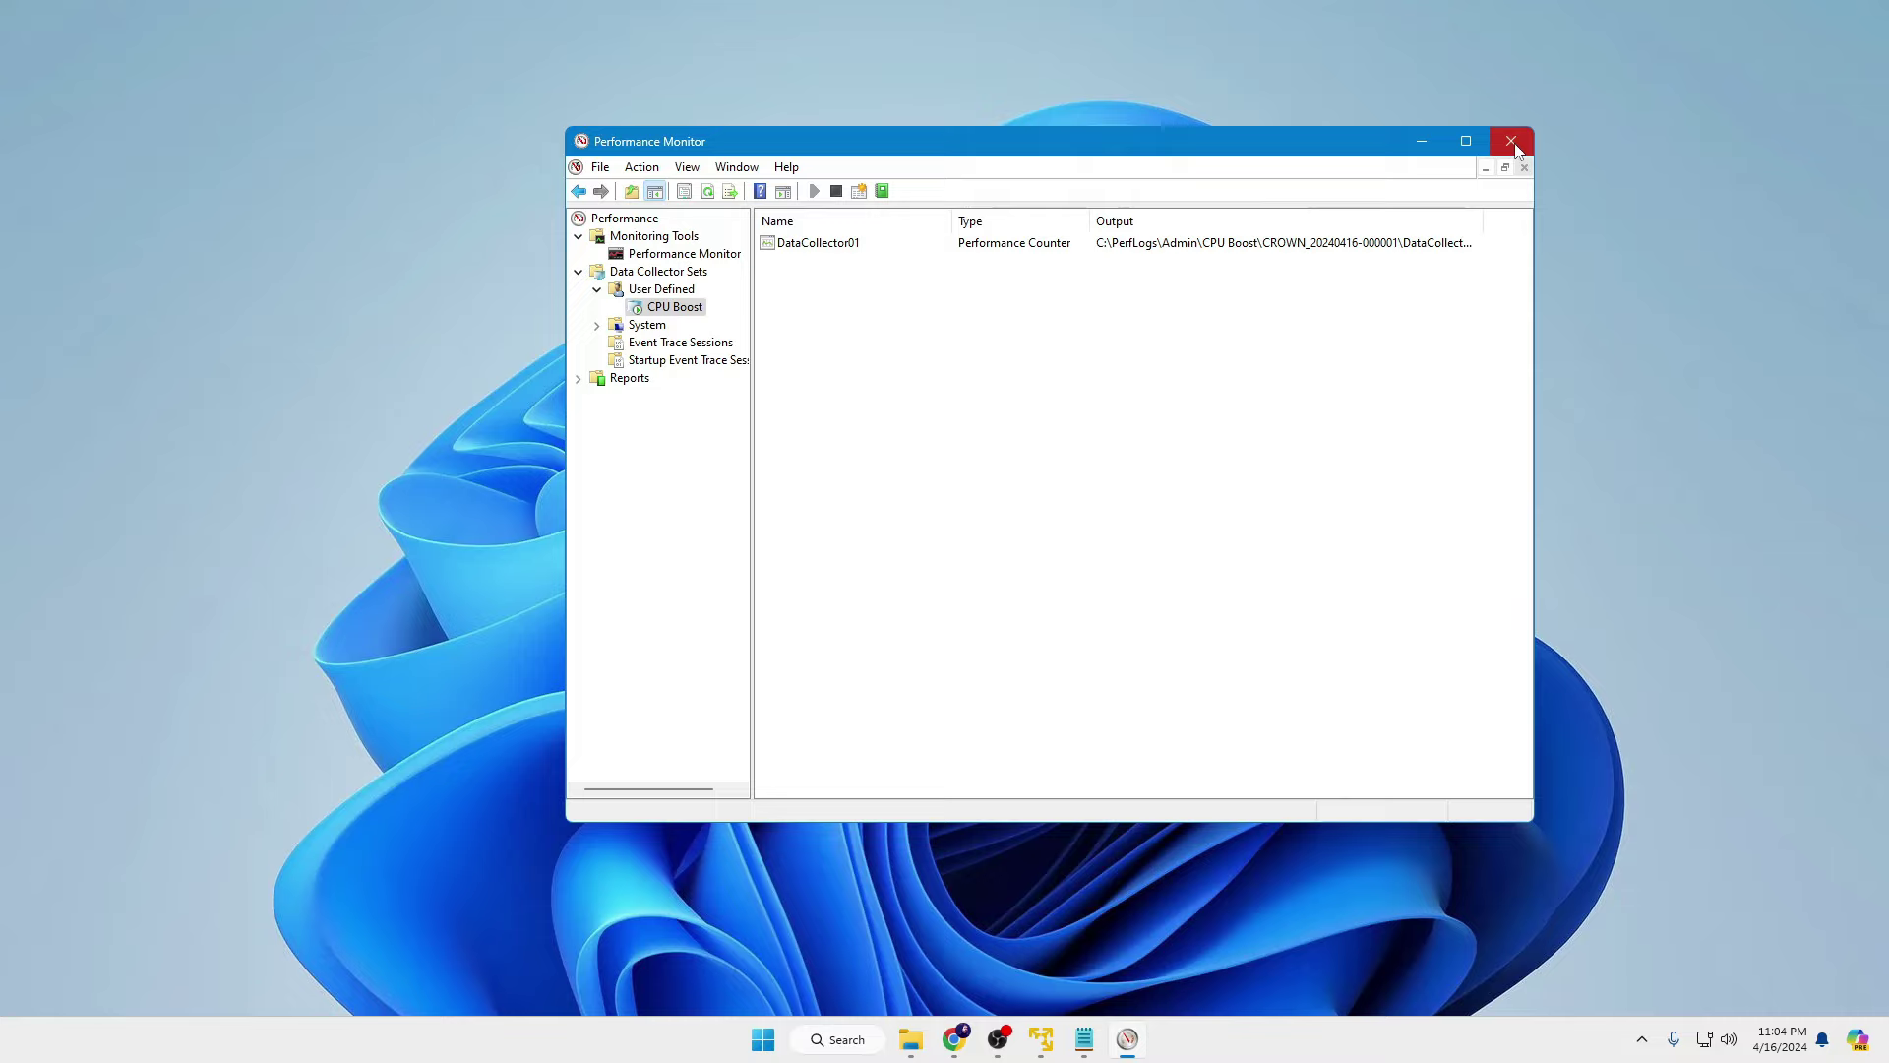
left_click(1512, 141)
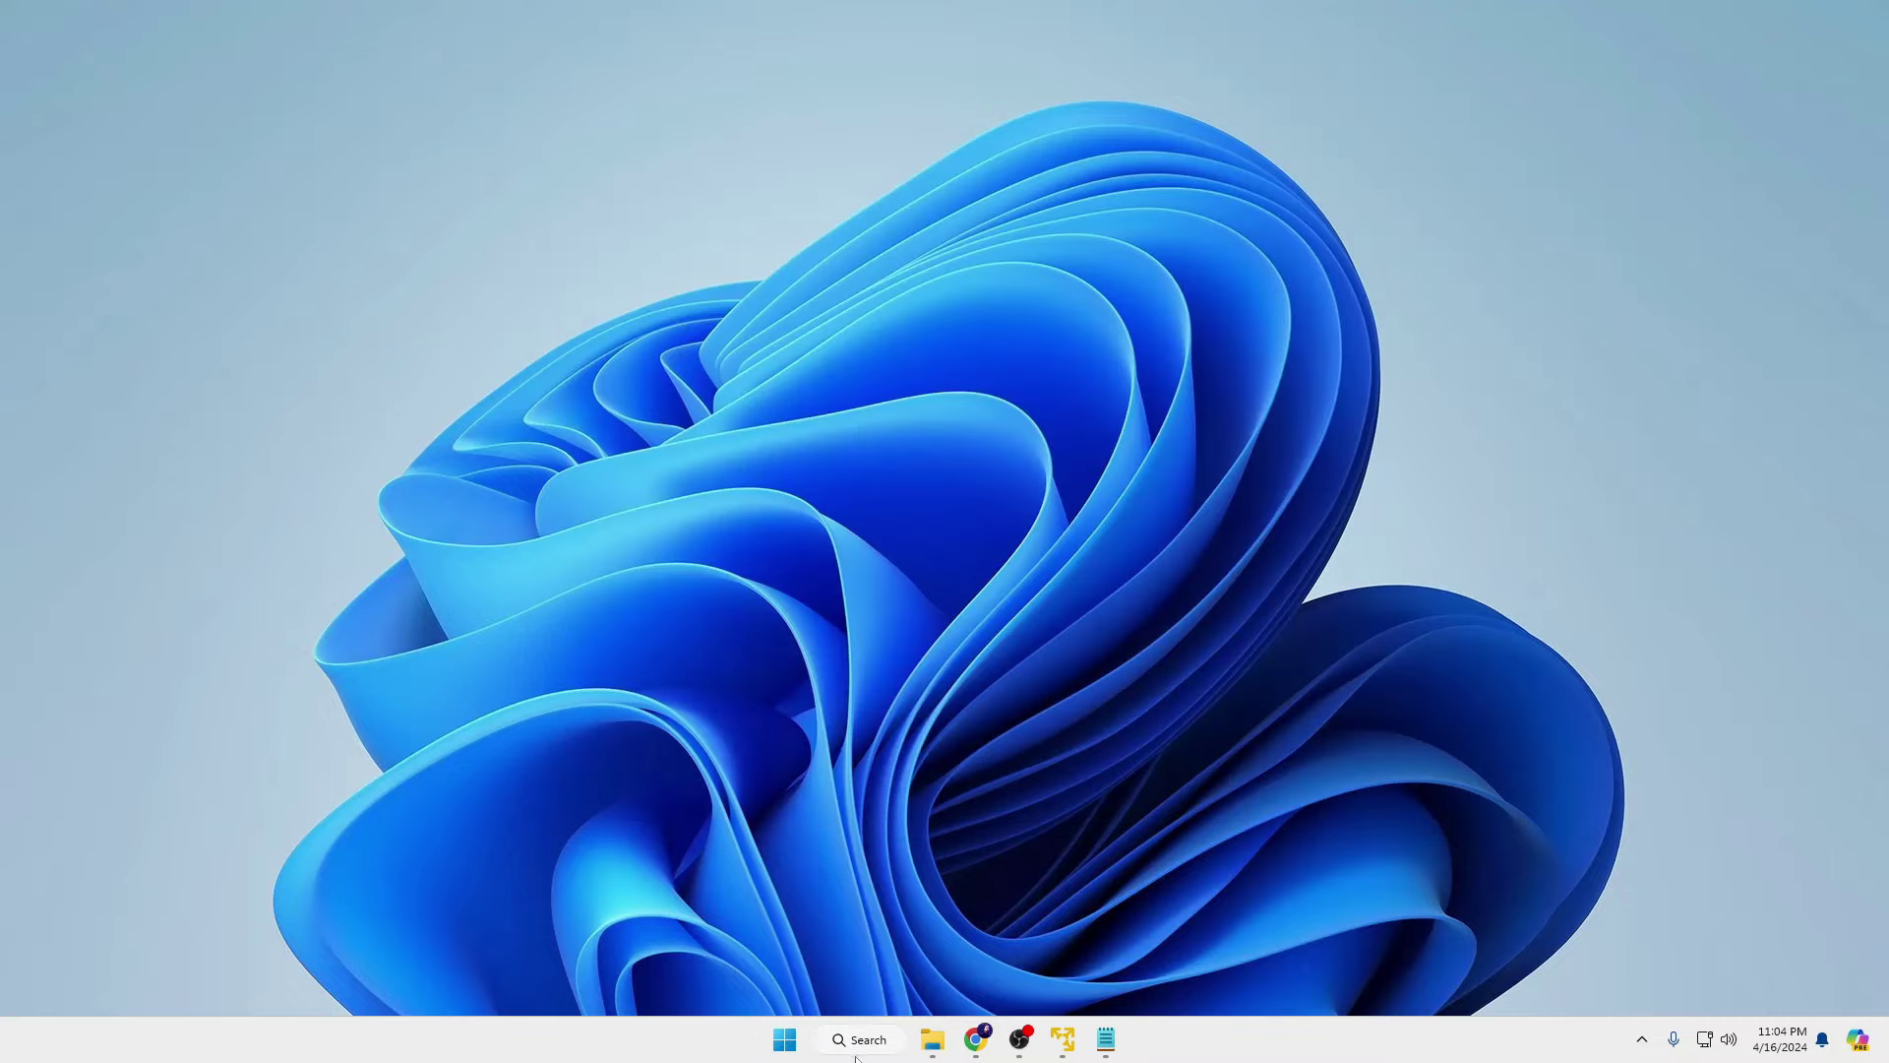
Search Windows for "powercfg.cpl" and open the Power Options control panel item.
left_click(856, 1050)
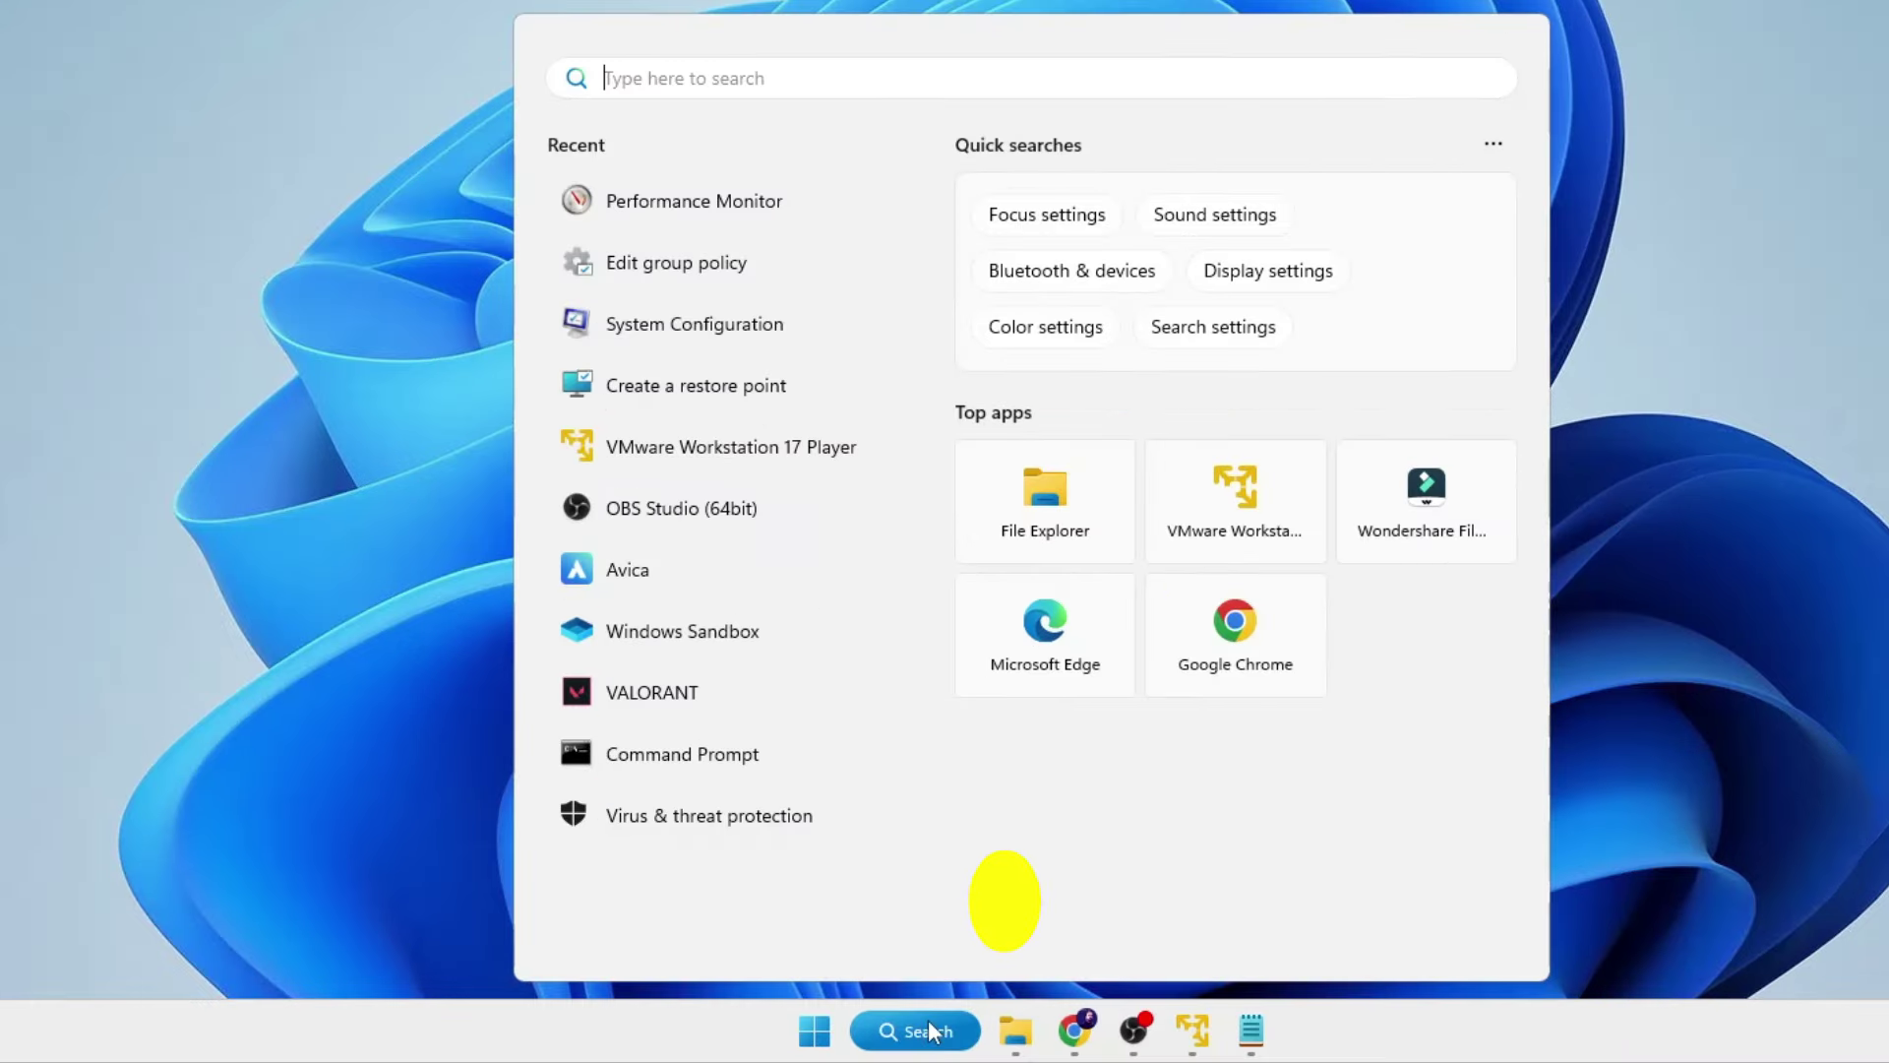
type("power")
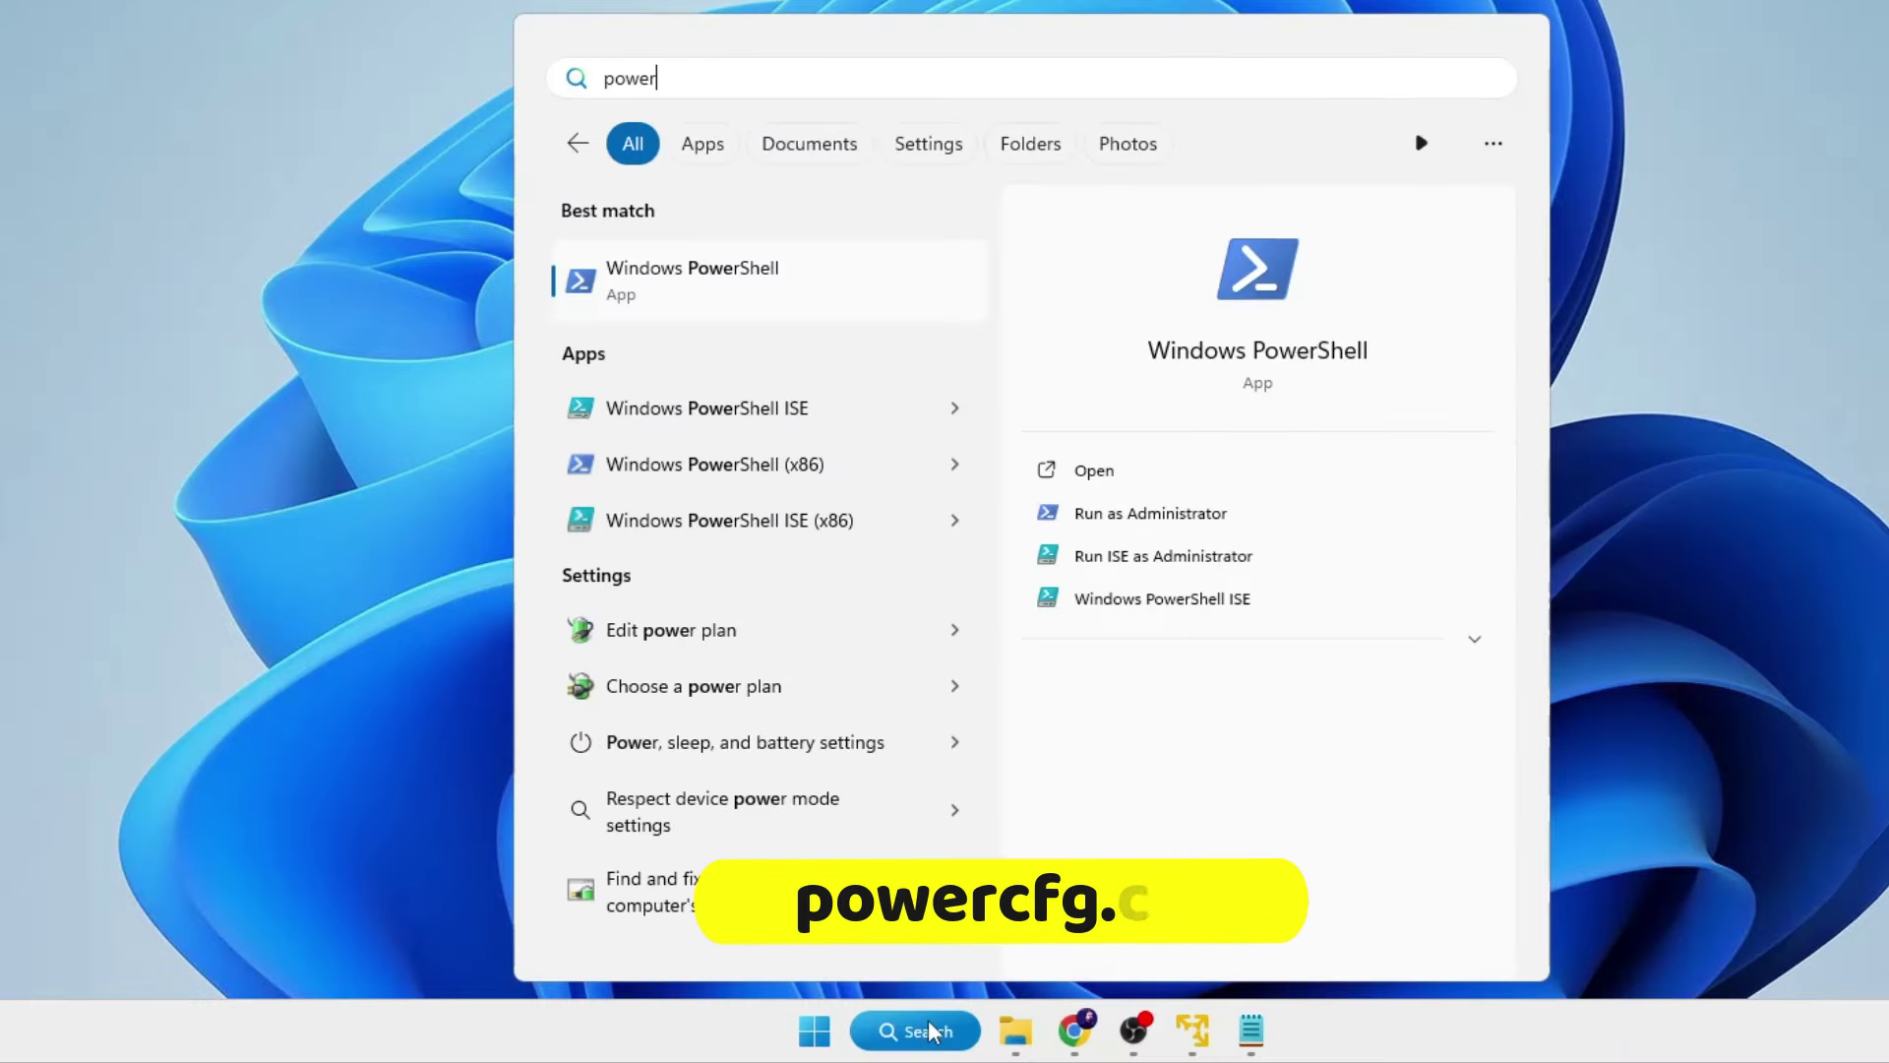
type("cfg.cpl")
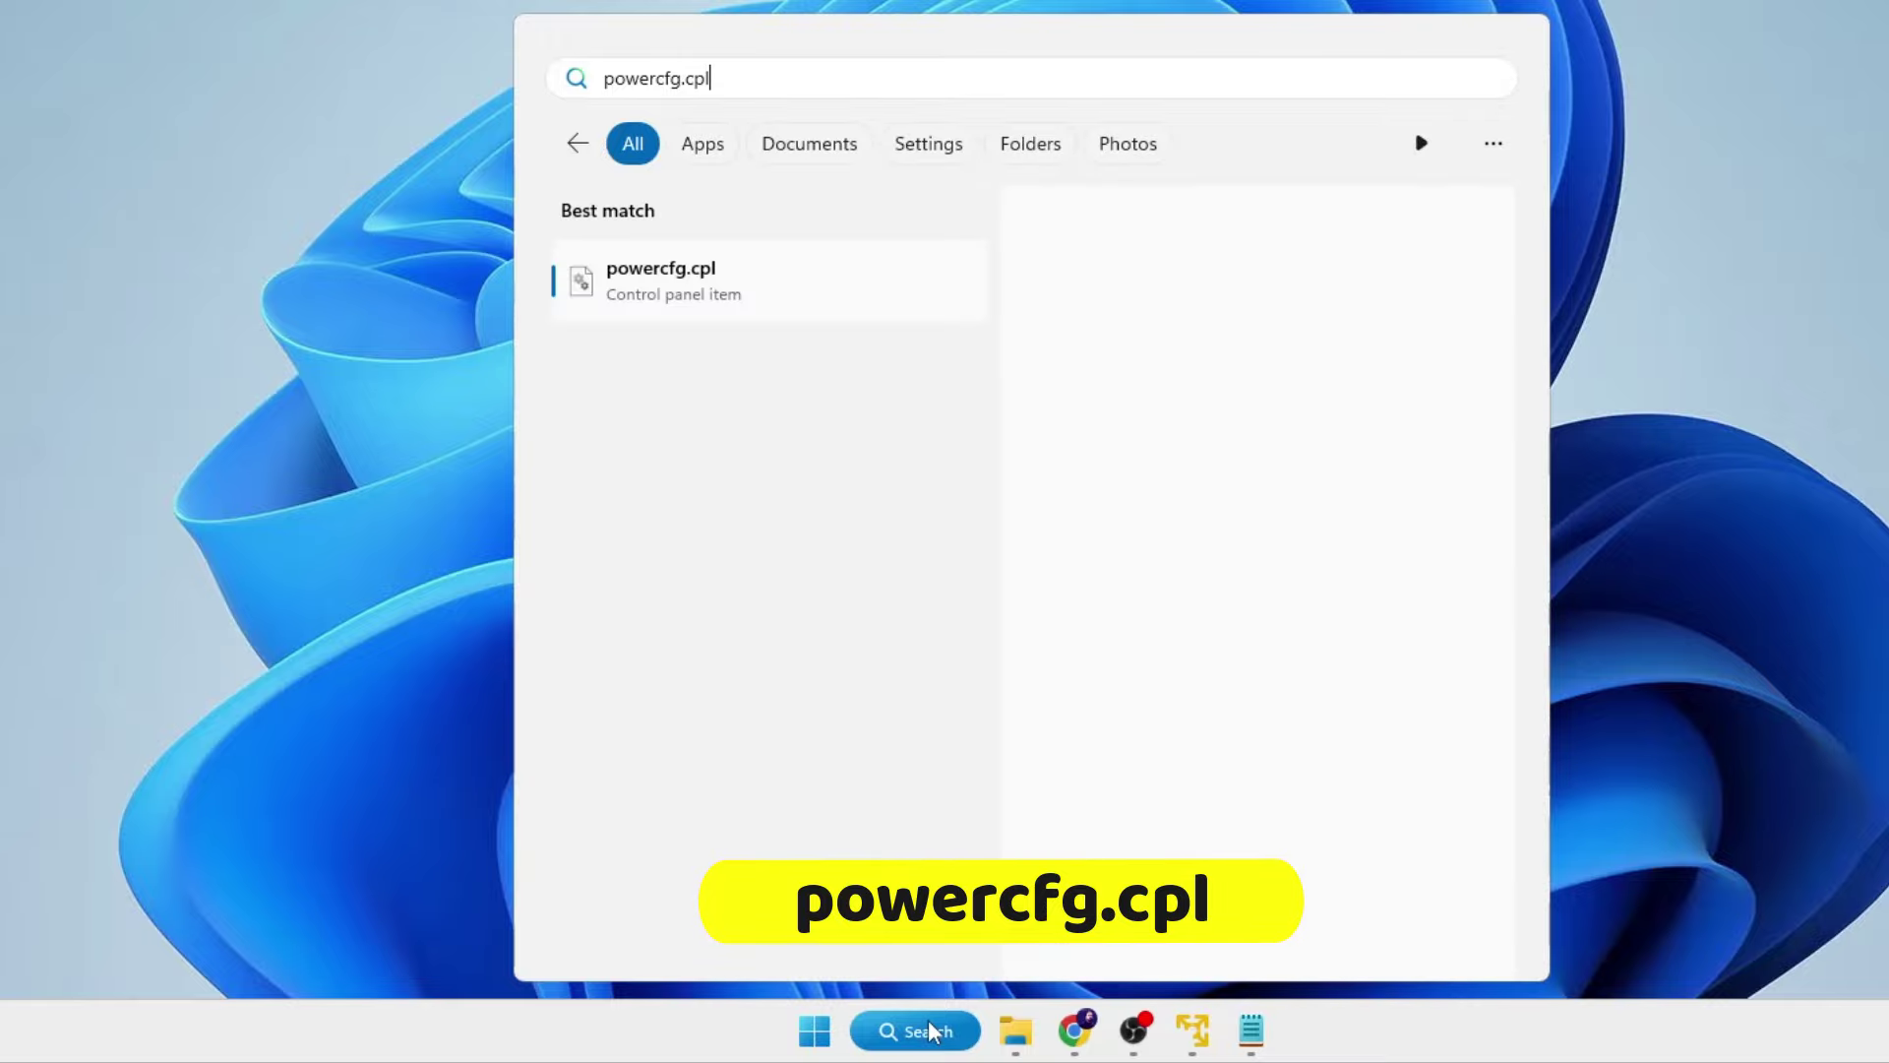
key("Return")
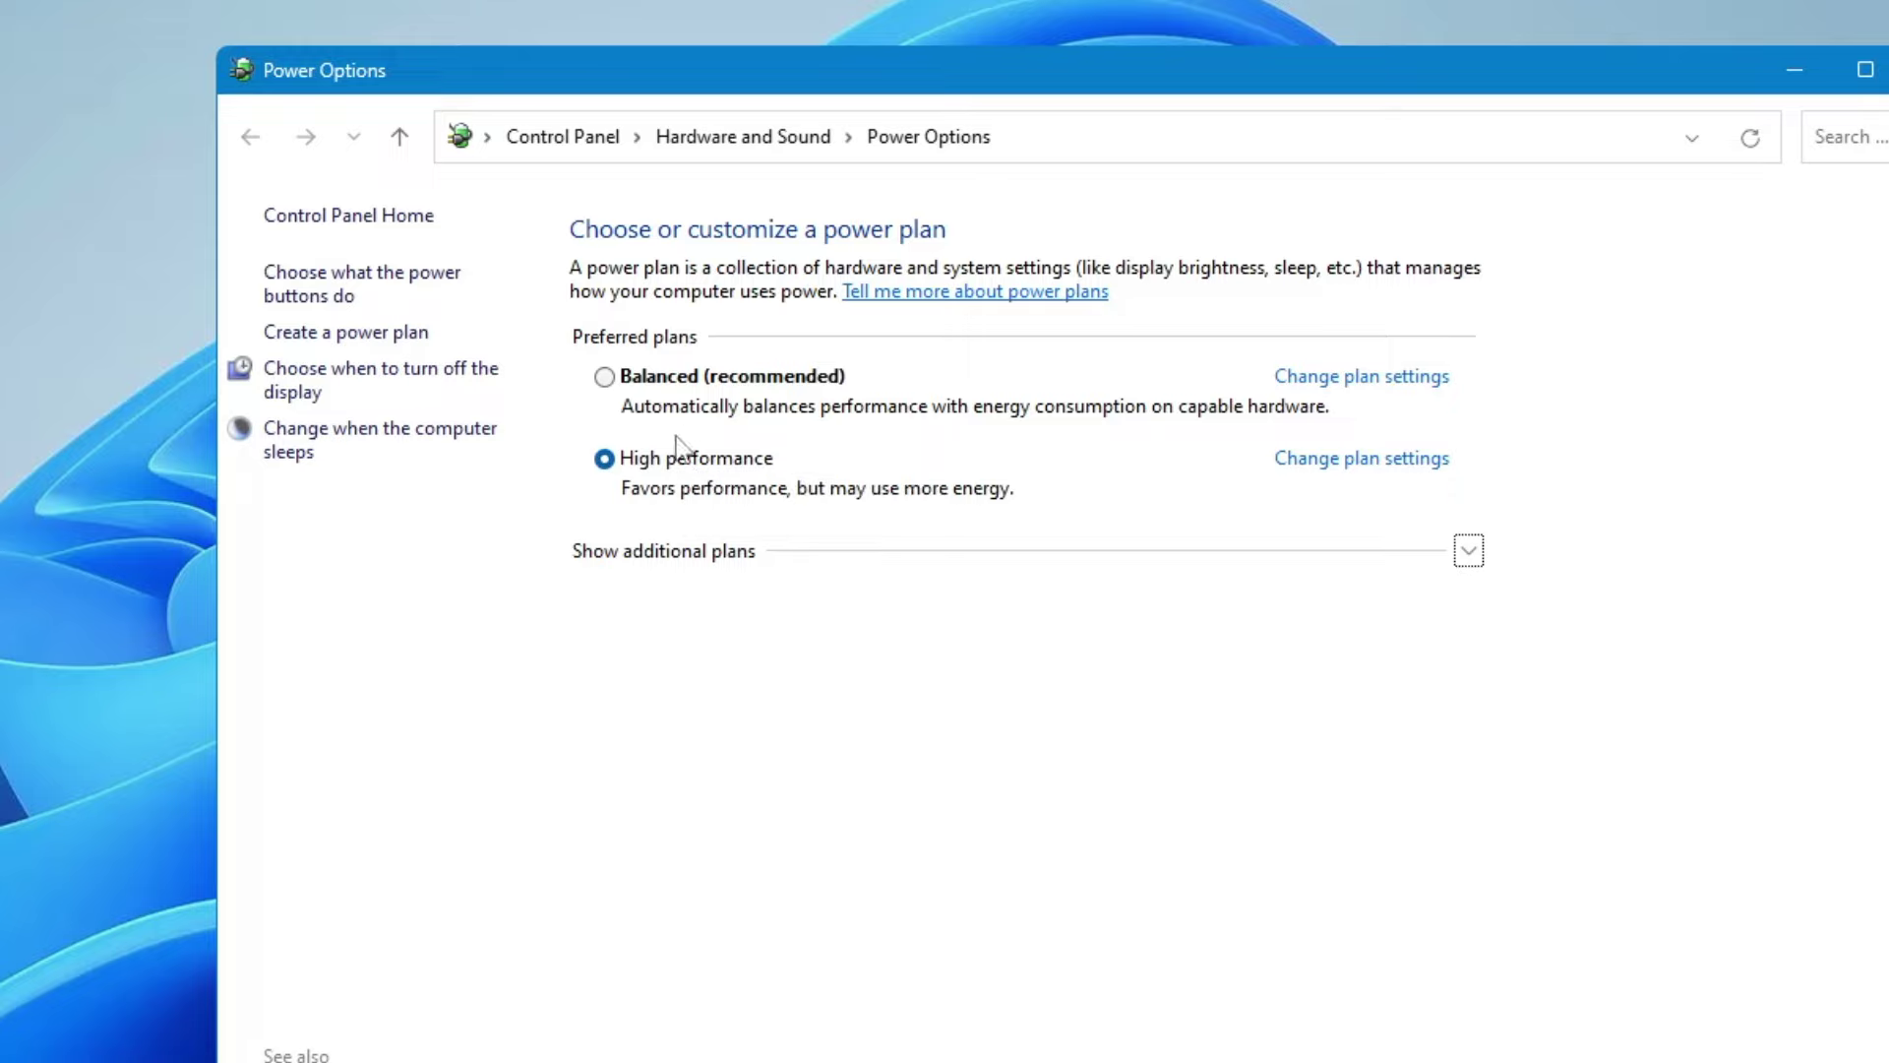
Open the advanced power settings of the High performance plan and move the dialog fully into view.
left_click(1469, 553)
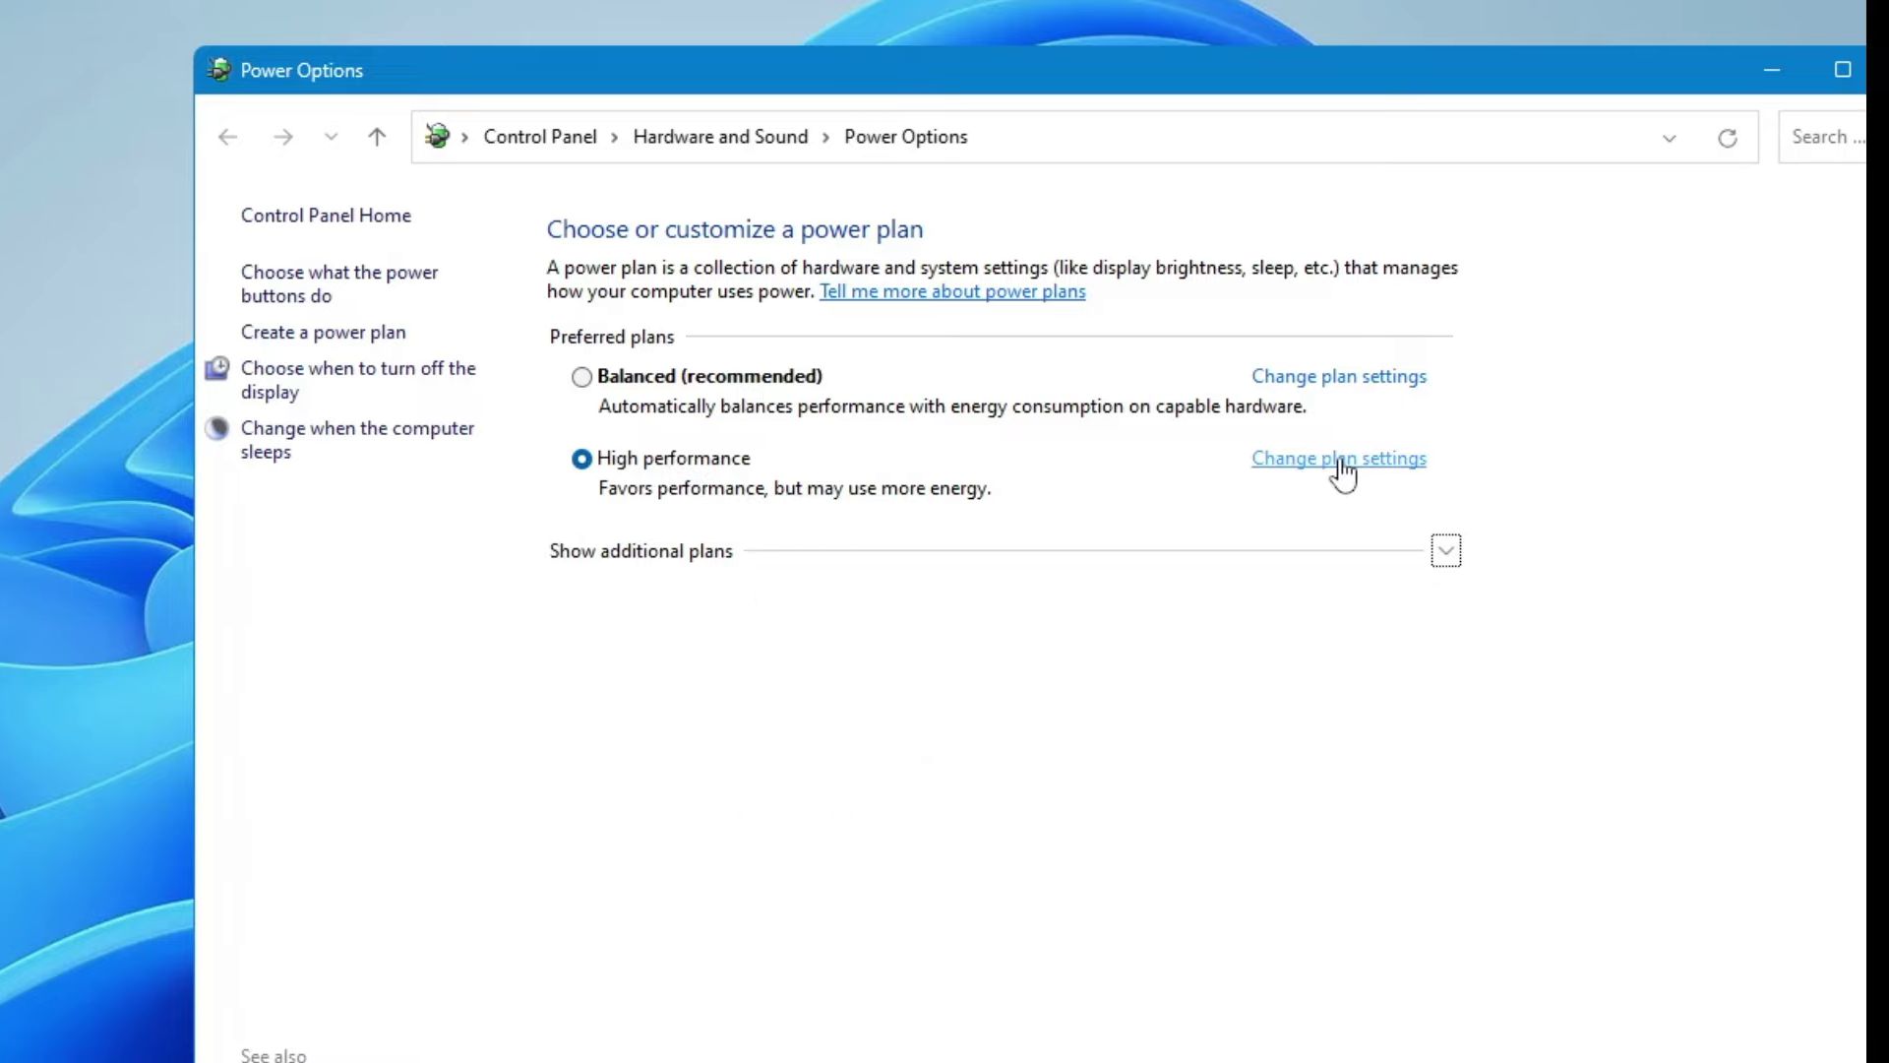
left_click(1341, 461)
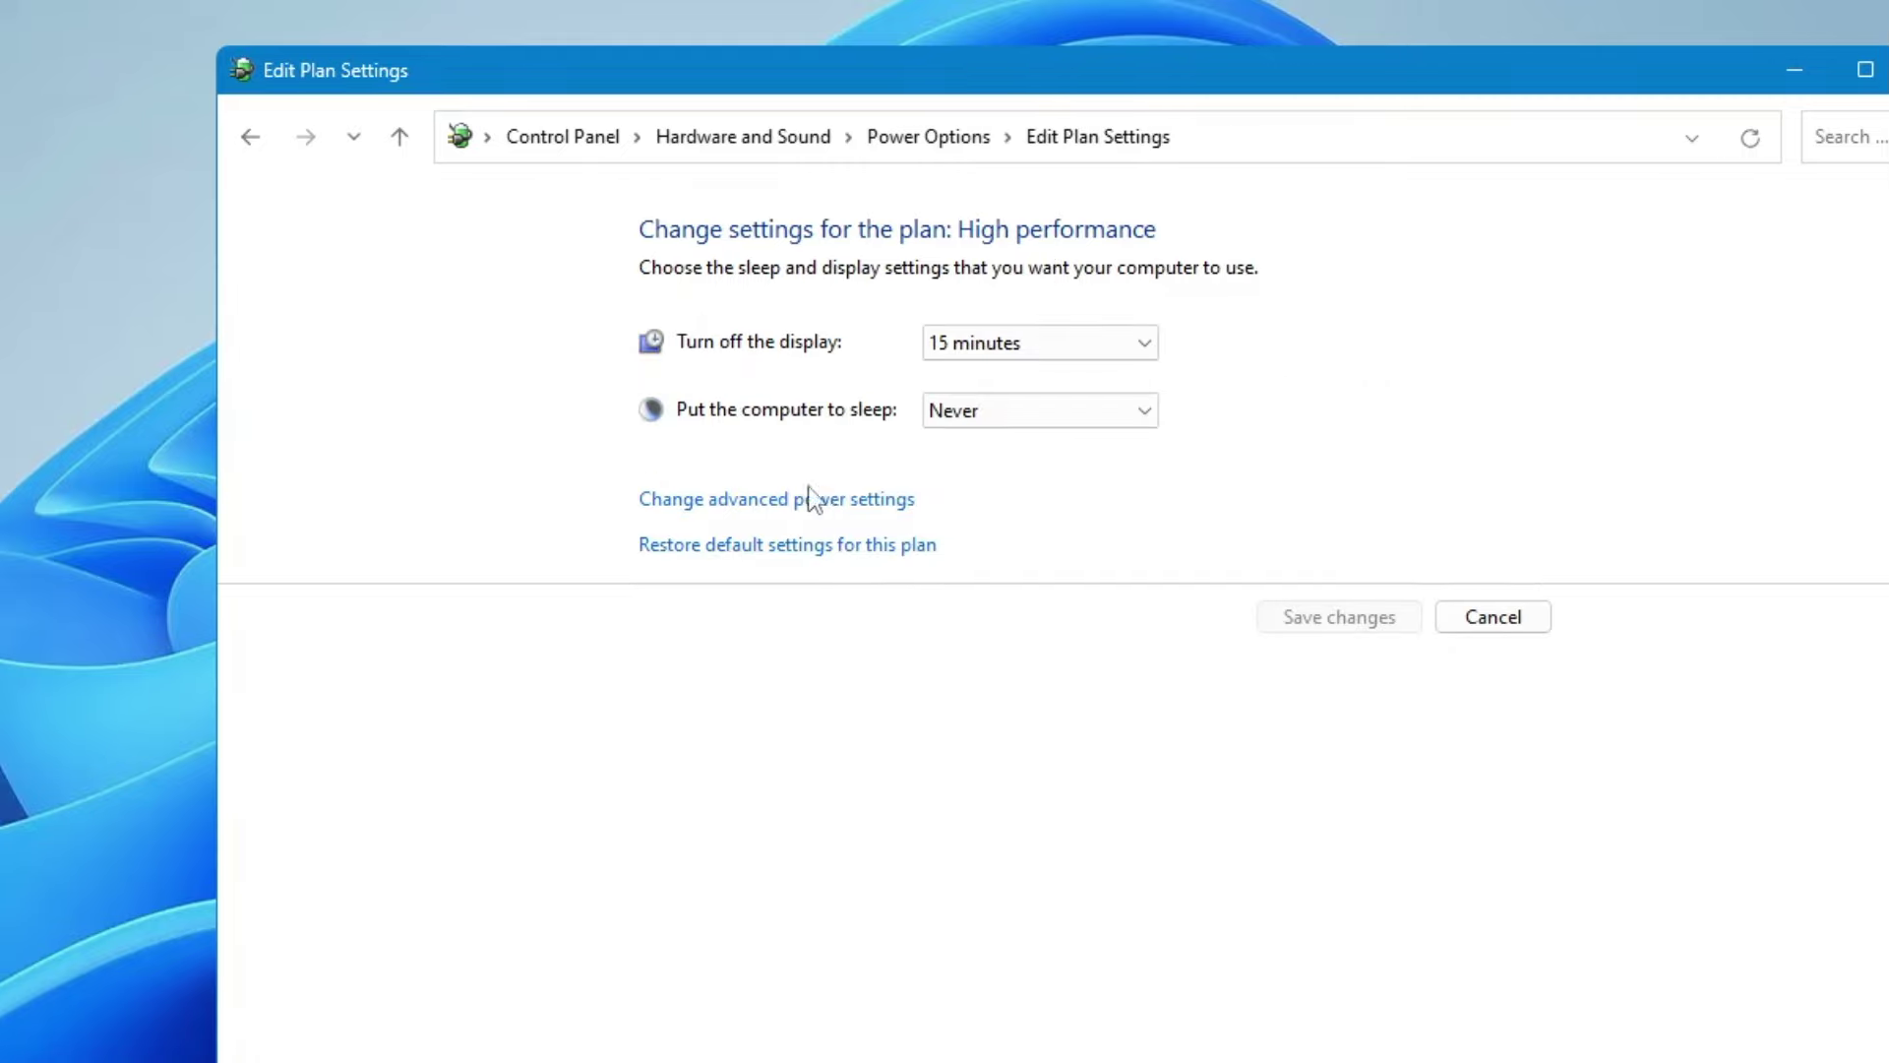
left_click(750, 507)
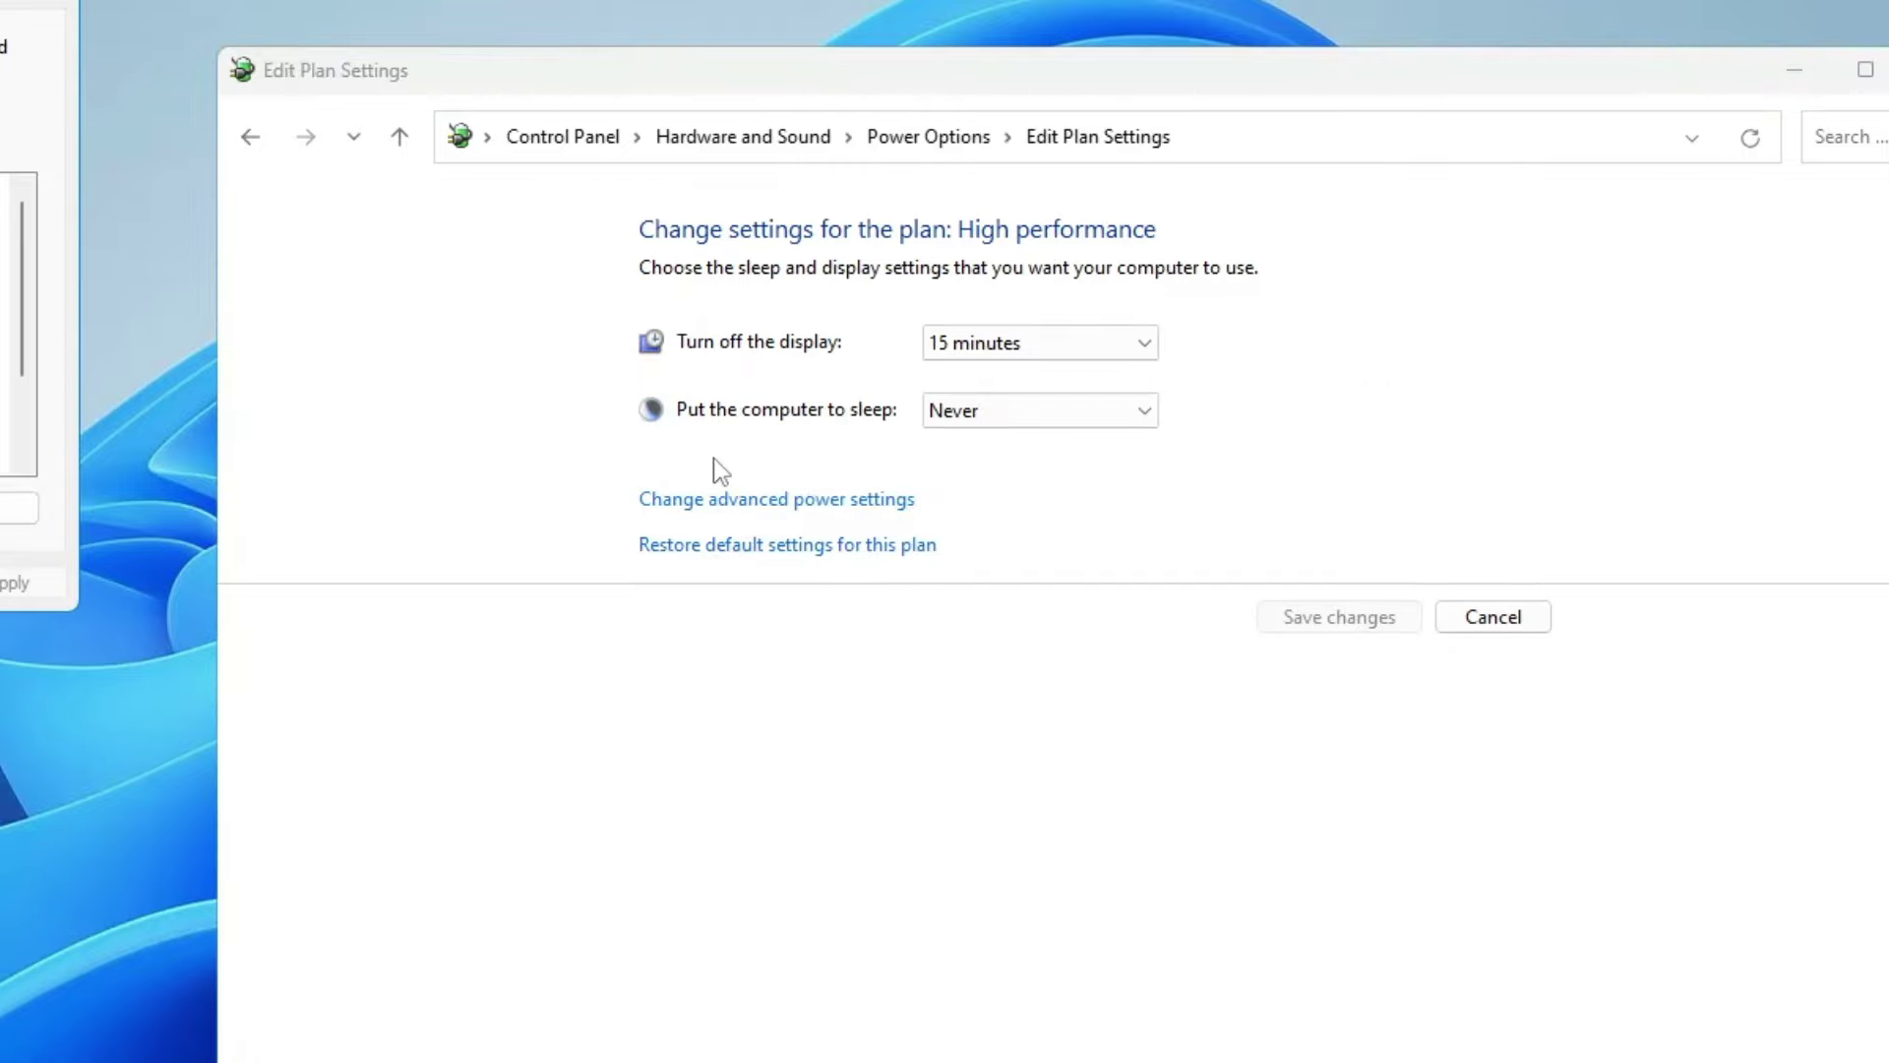
left_click_drag(0, 0, 1033, 261)
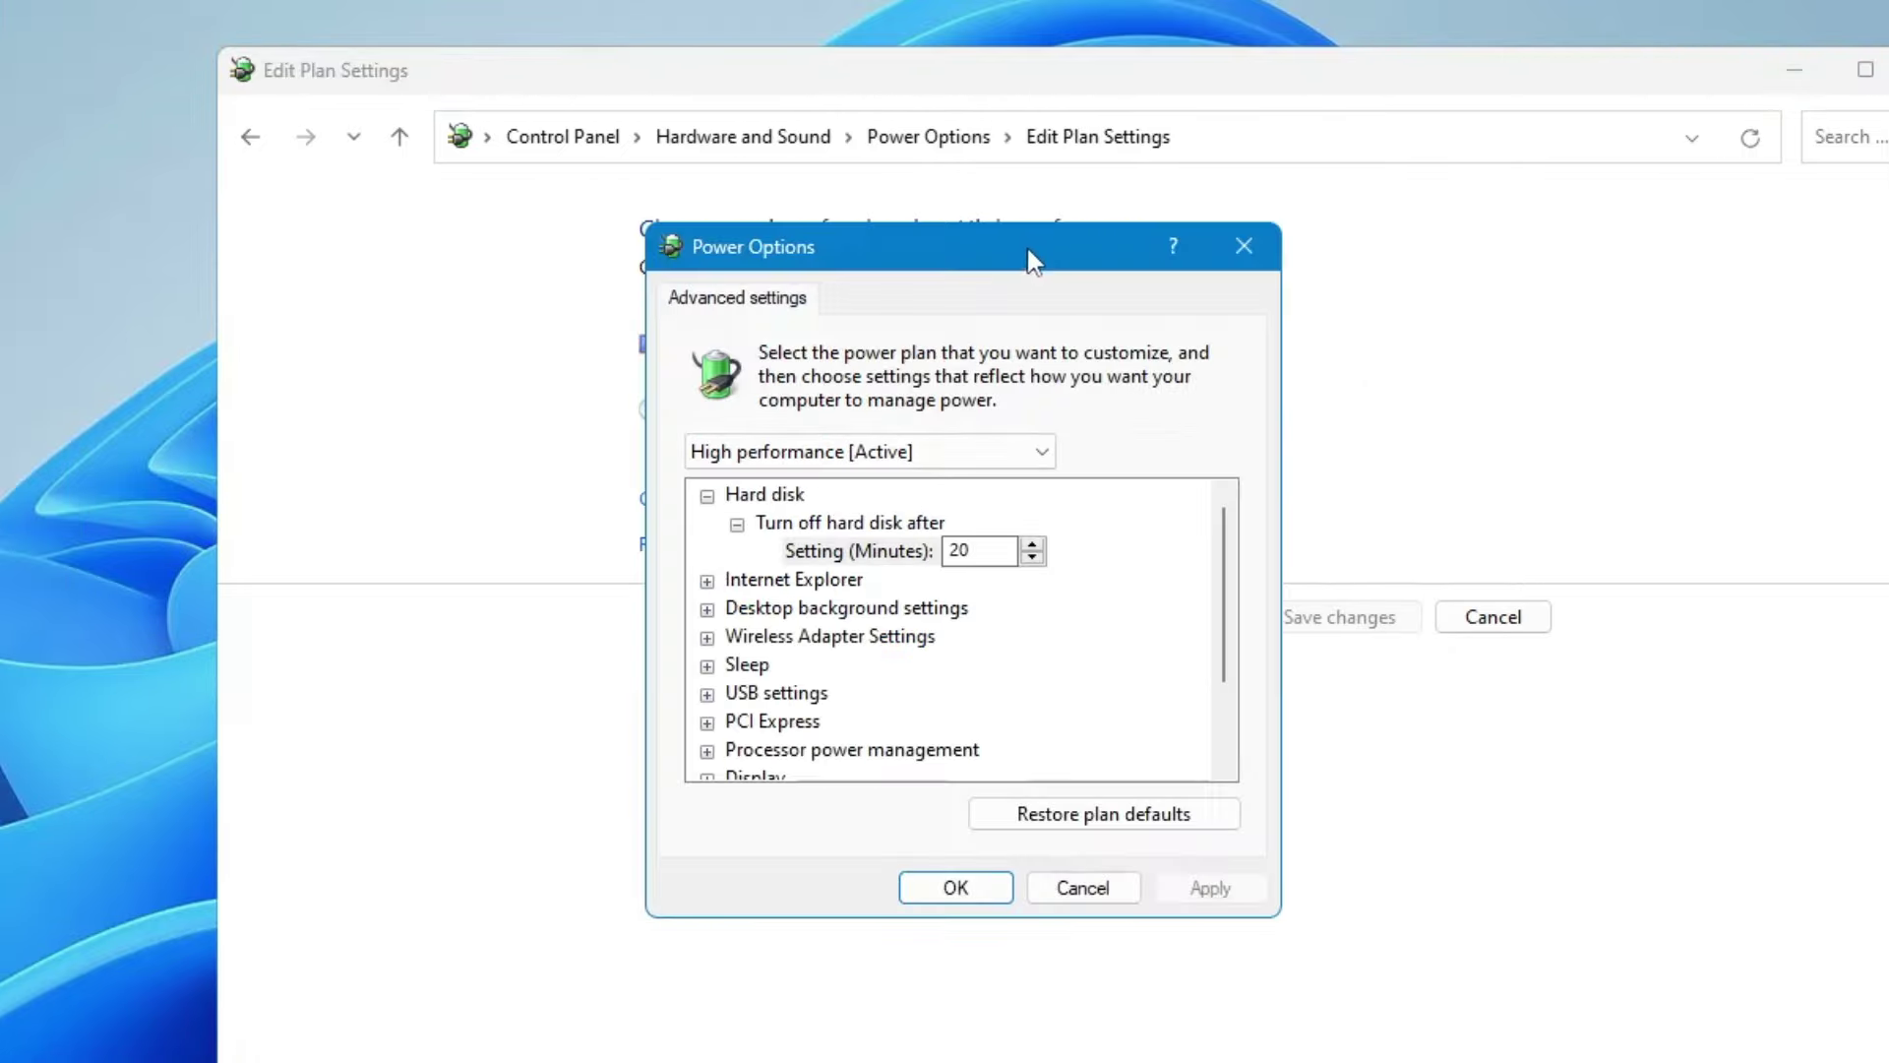